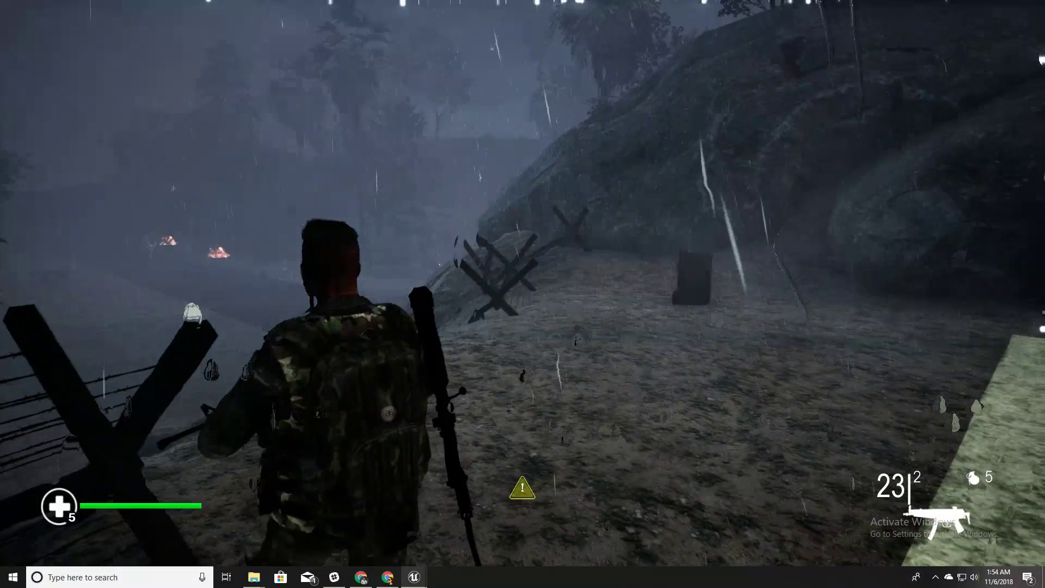
Crouch and move the soldier around the rainy scene to examine the weather effects, and exit the play session.
key("c")
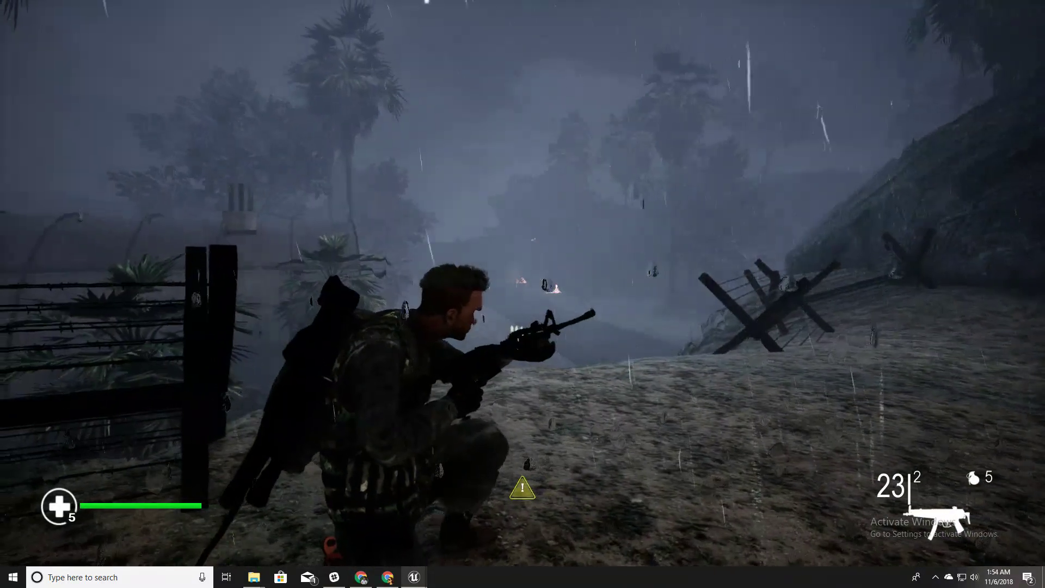
key("w")
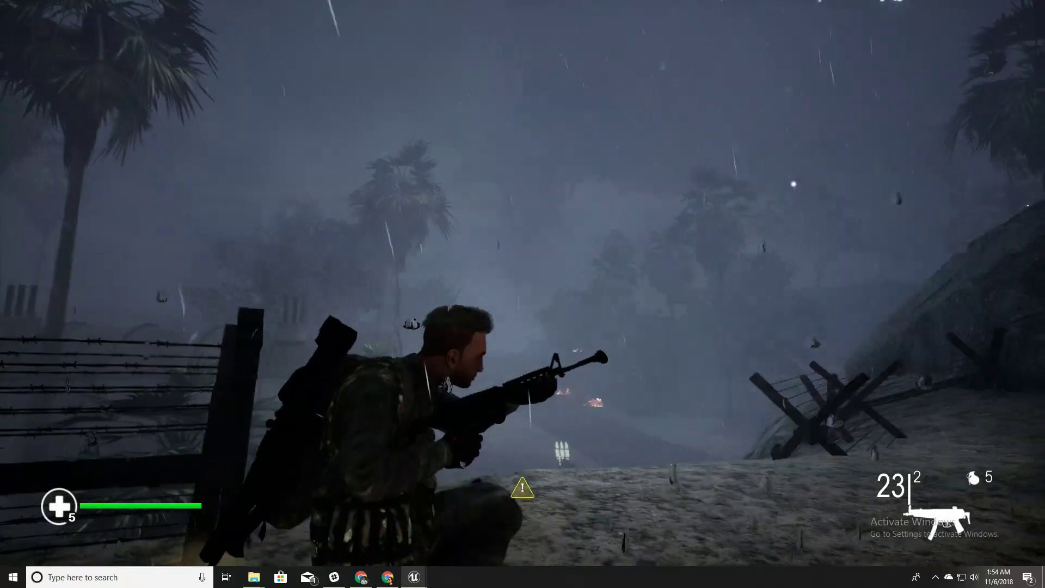
key("w")
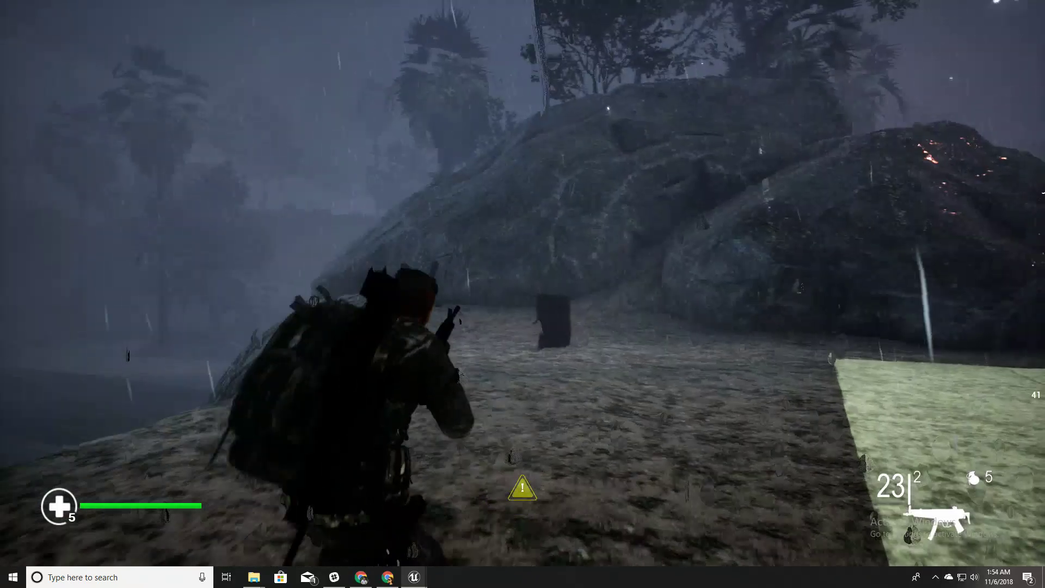
key("w")
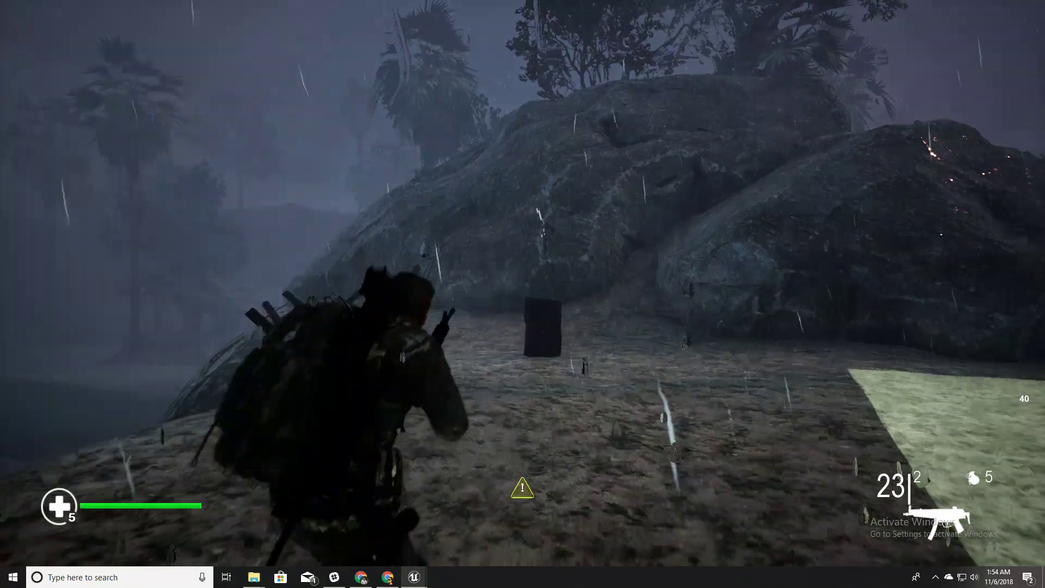
key("w")
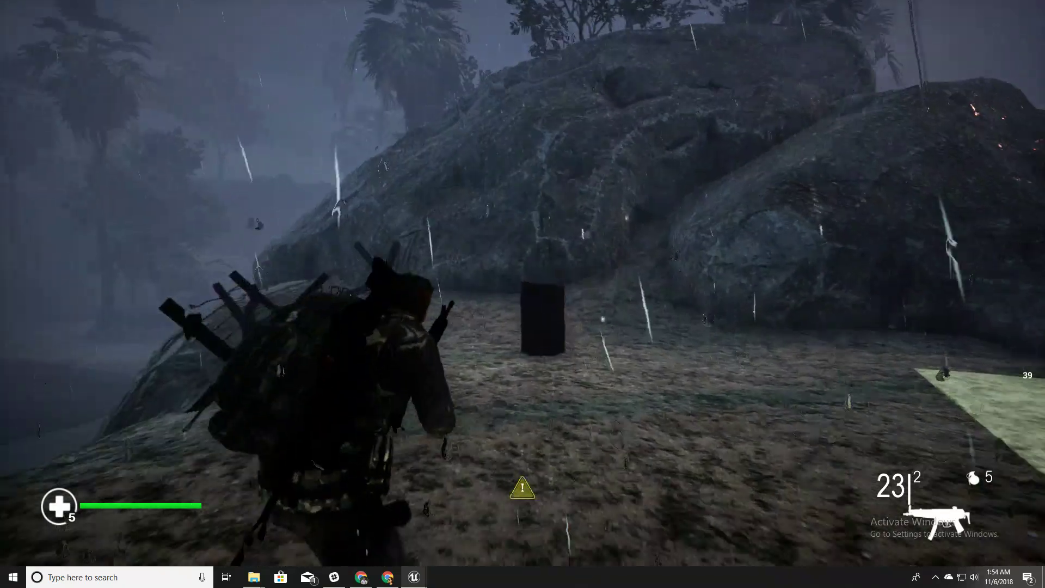
key("w")
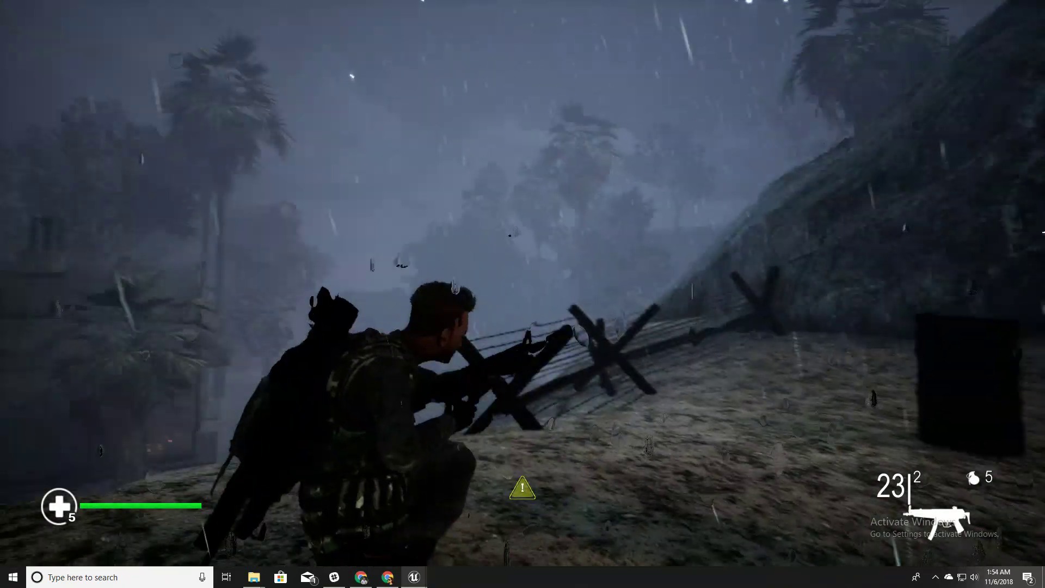
key("w")
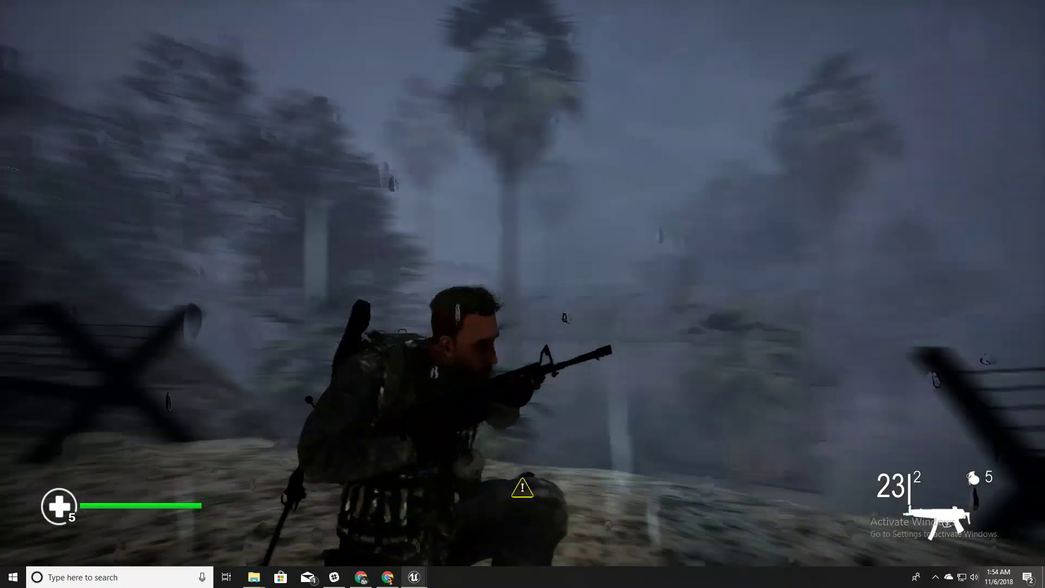
key("w")
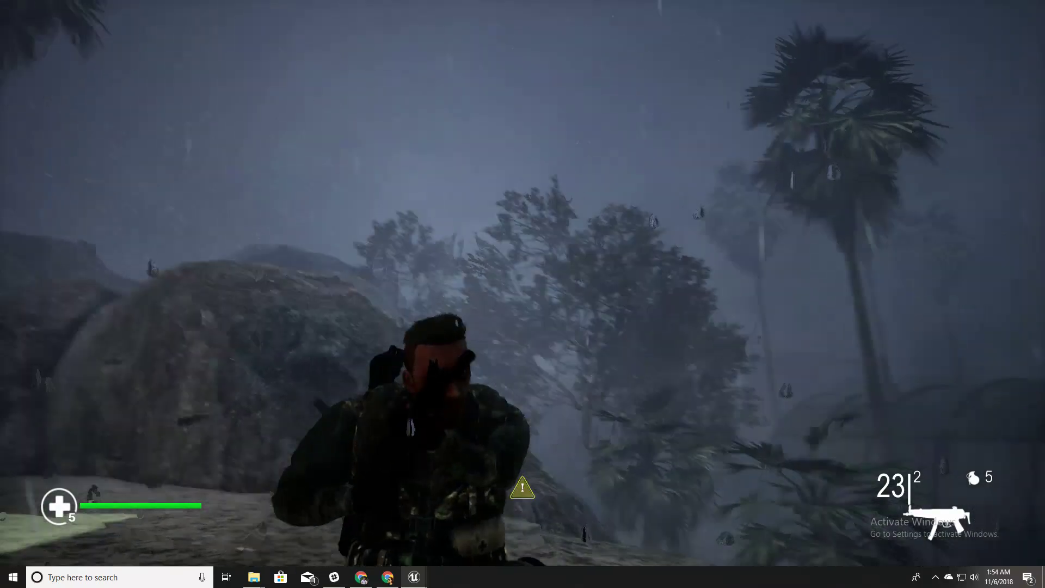
key("w")
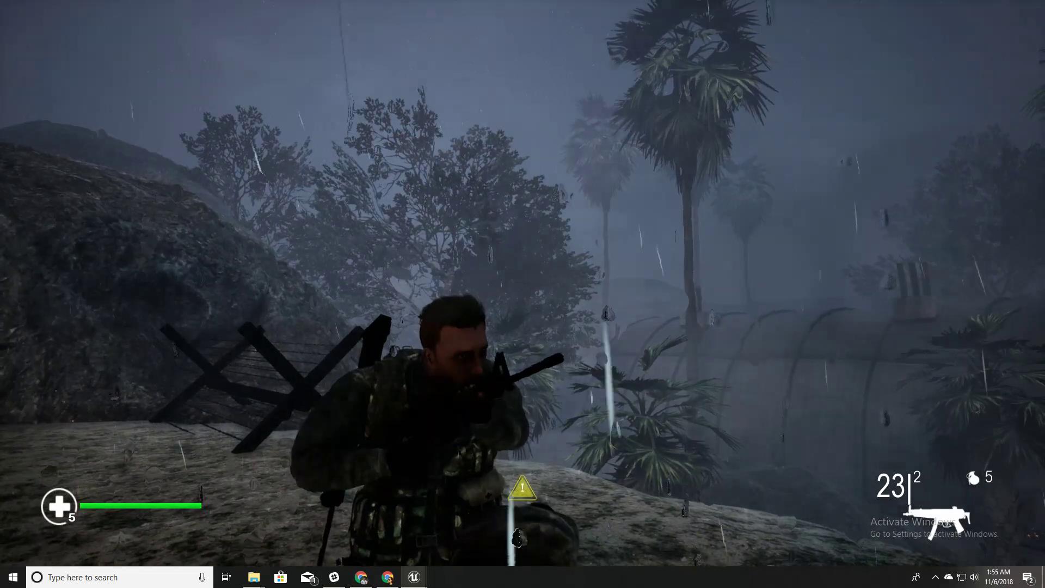
key("Escape")
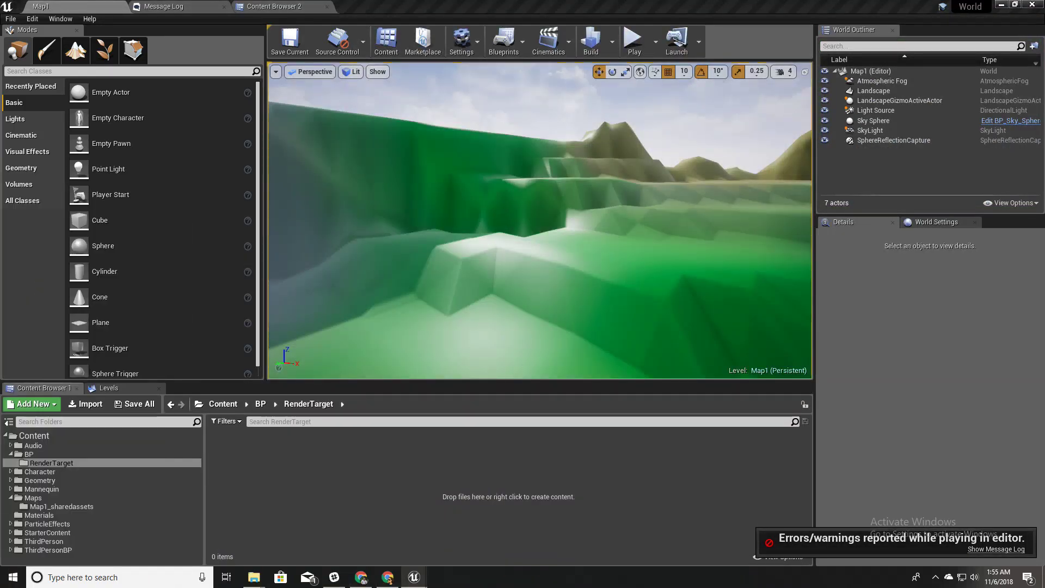
Play-test Map1 by running the hooded character across the landscape, and stop the play session.
right_click_drag(491, 229, 626, 258)
key("alt+p")
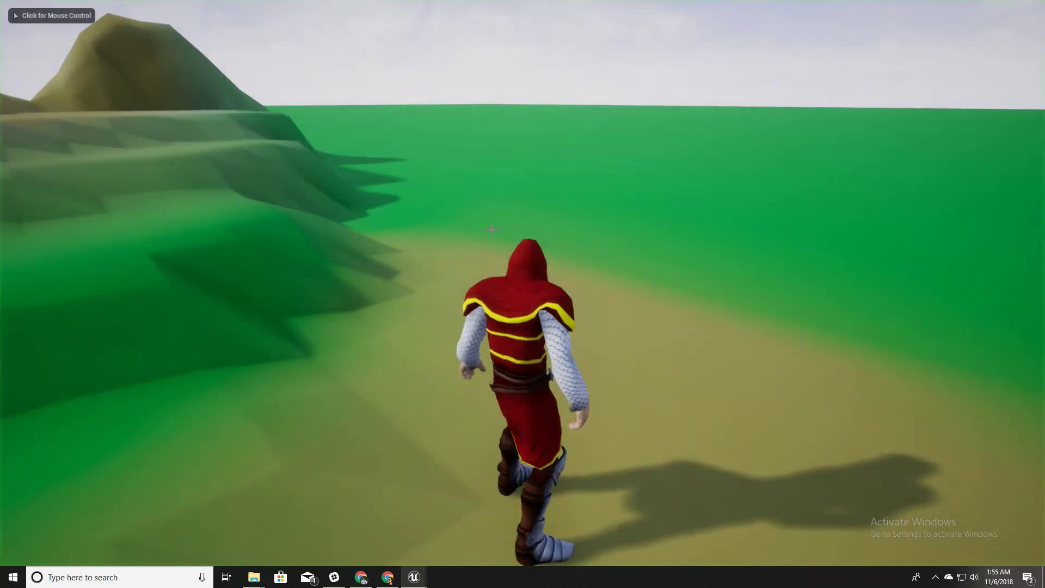
key("w")
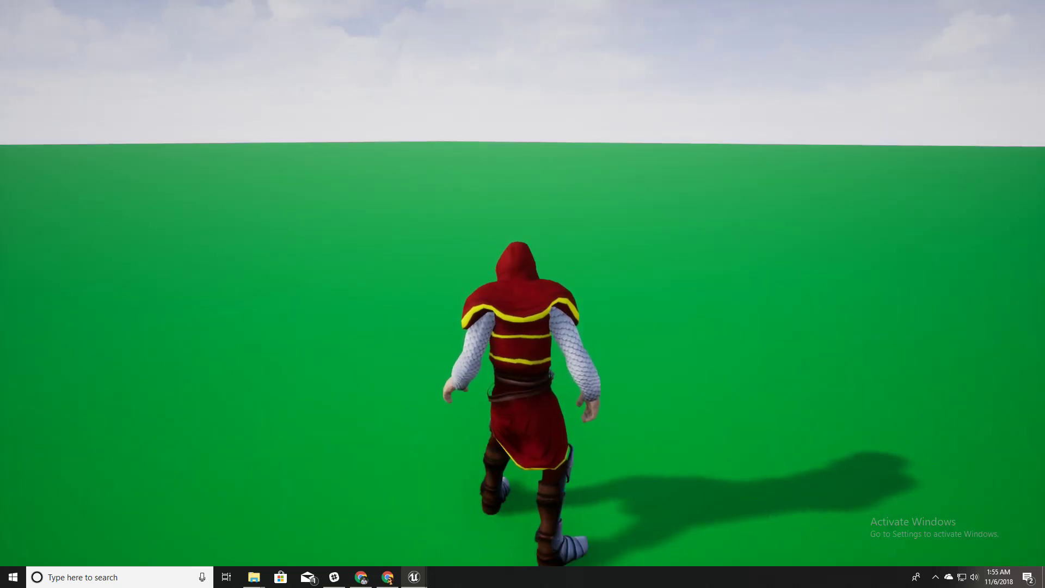
key("F11")
key("Escape")
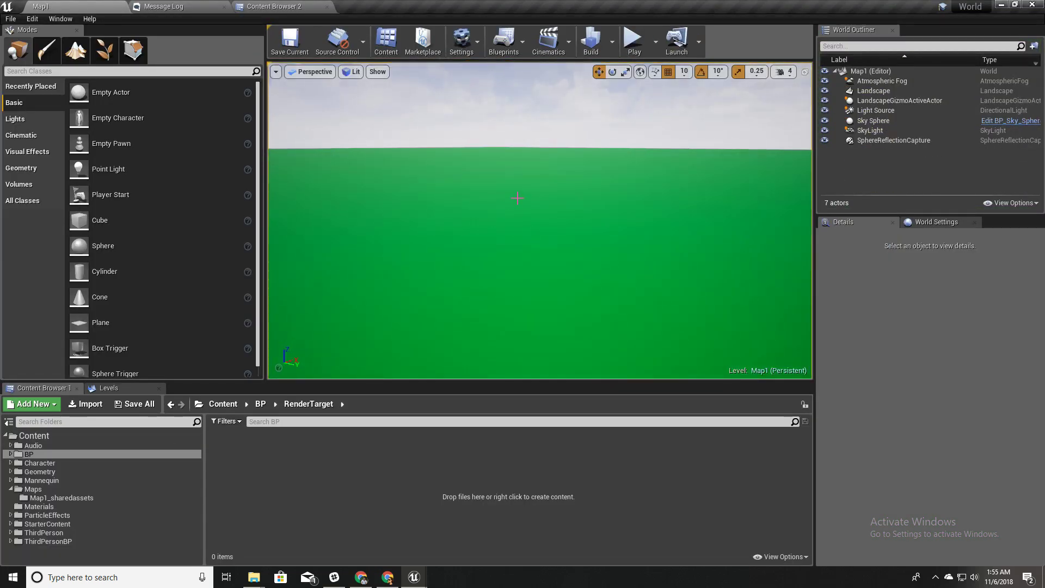
Open the RenderTarget folder inside the BP content folder.
right_click_drag(512, 251, 384, 188)
right_click_drag(511, 174, 448, 264)
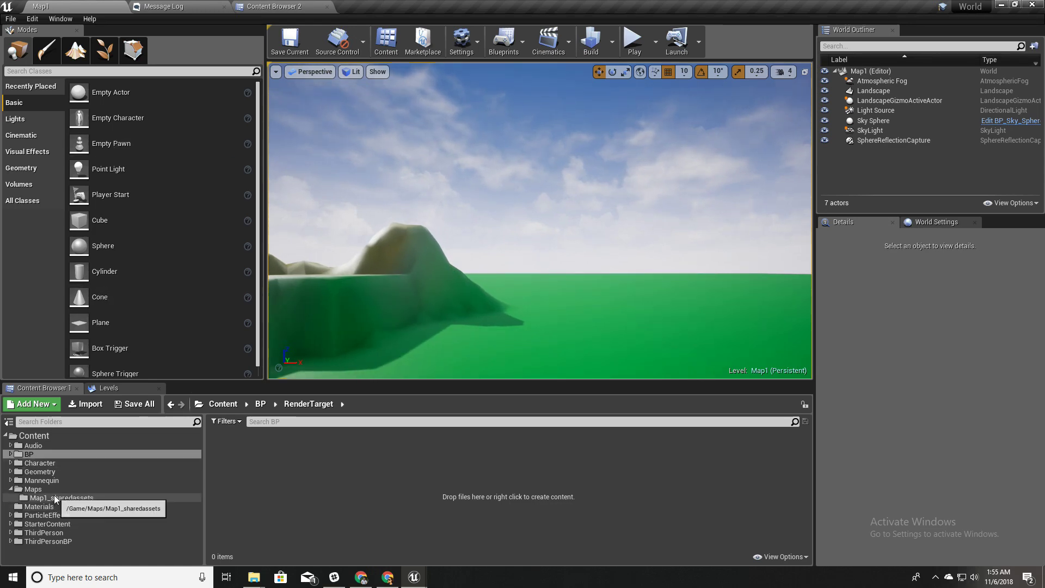
left_click(42, 453)
left_click(35, 445)
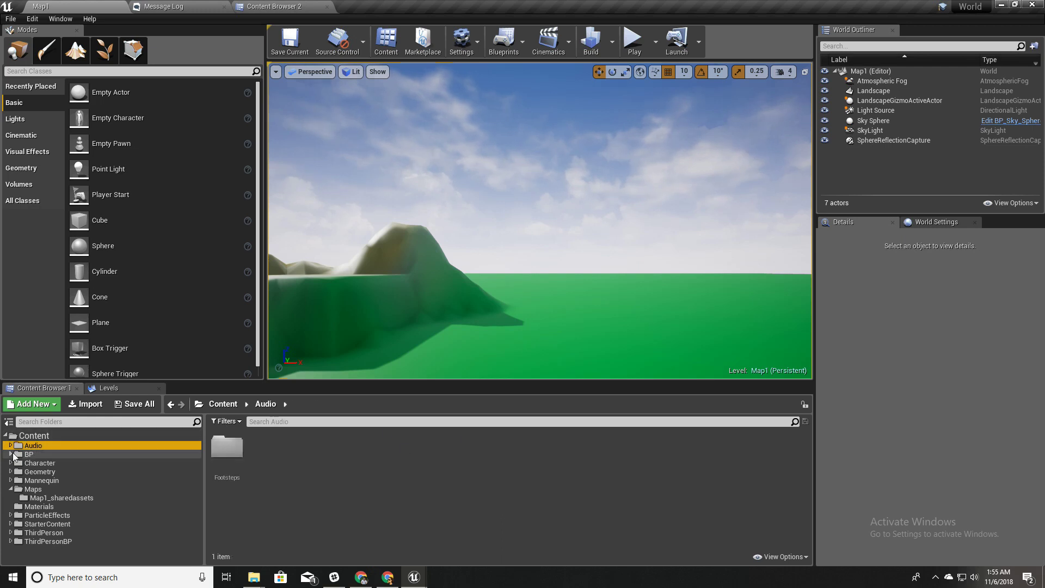
left_click(11, 454)
left_click(28, 454)
left_click(51, 463)
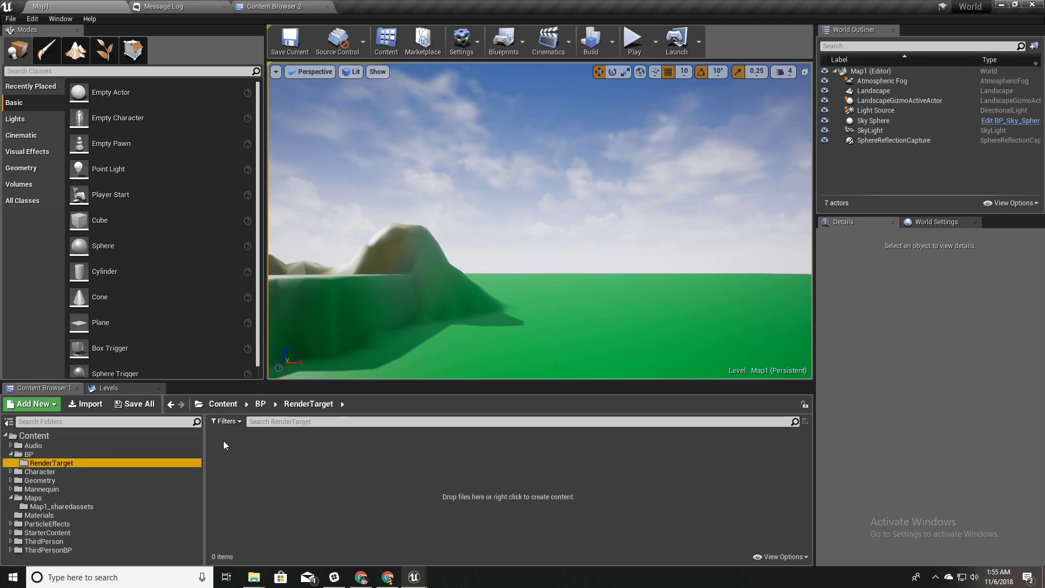
left_click(40, 452)
left_click(39, 463)
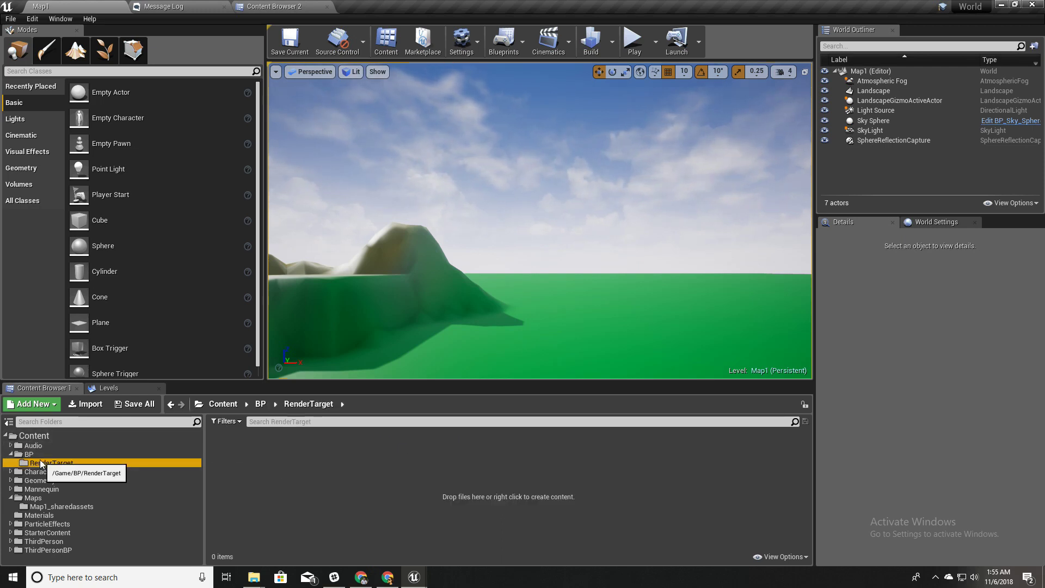
Create a Render Target texture asset in the BP/RenderTarget folder.
right_click(270, 446)
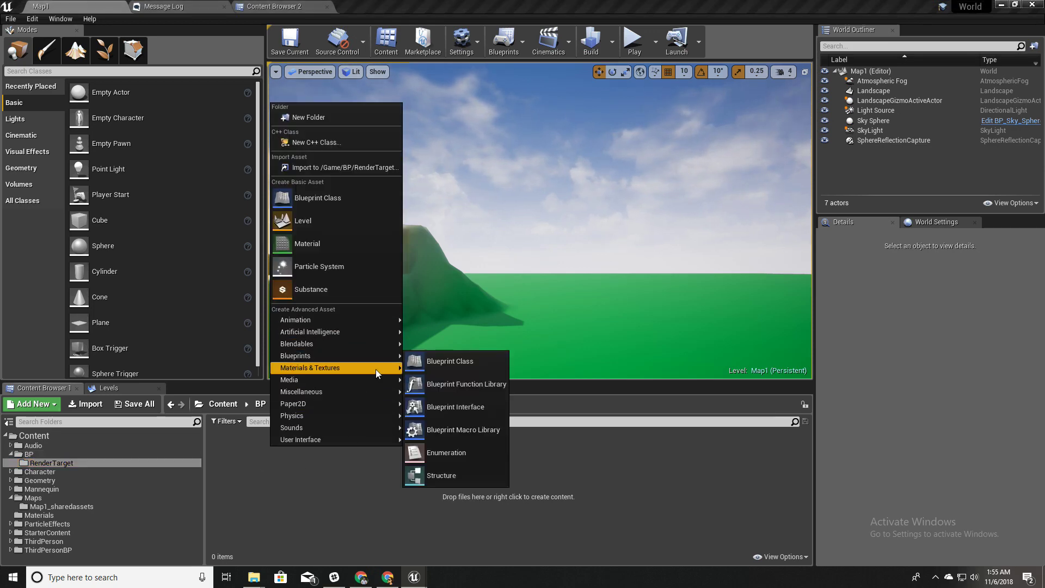
mouse_move(375, 369)
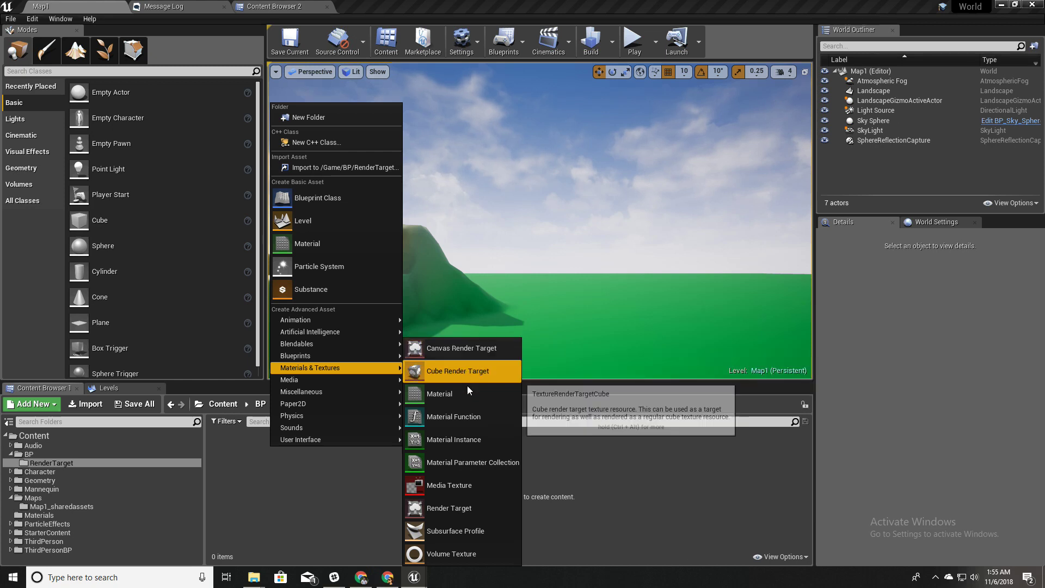
left_click(446, 508)
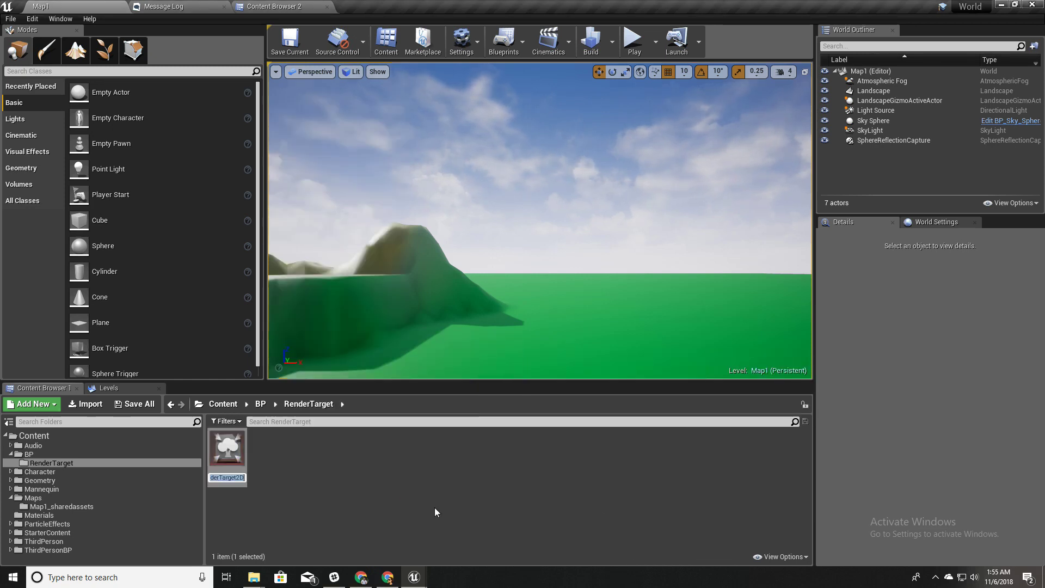
Open the new render target, set its Size X to 2048 and Size Y to 1024, and save it.
double_click(234, 447)
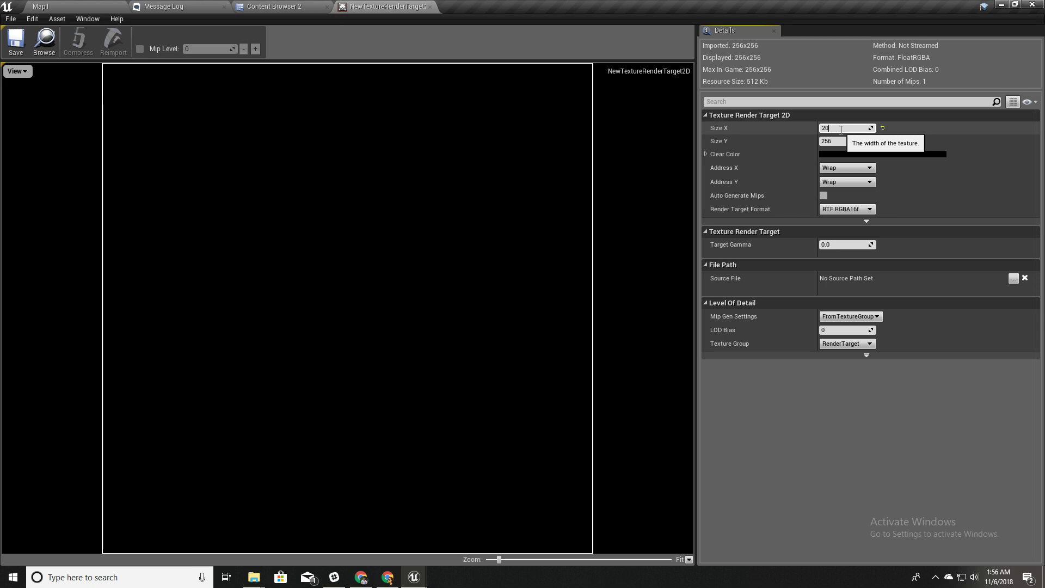
key("Tab")
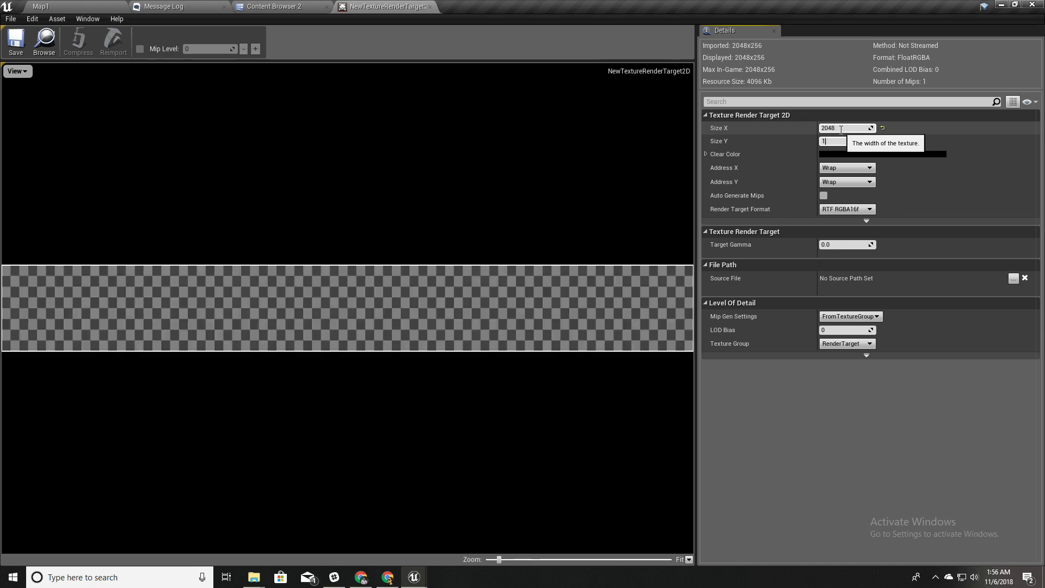
type("1024")
key("Return")
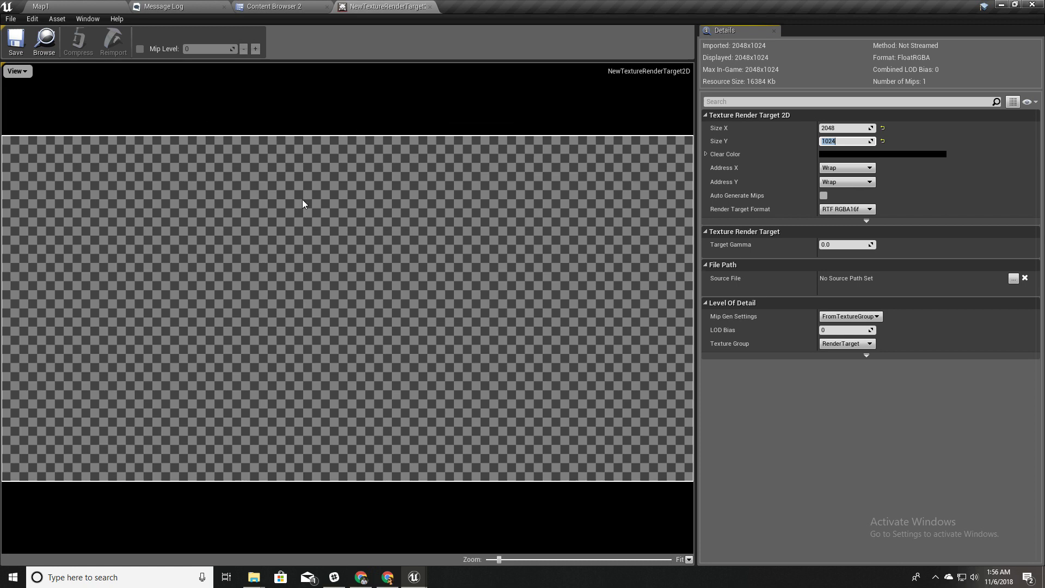
left_click(12, 46)
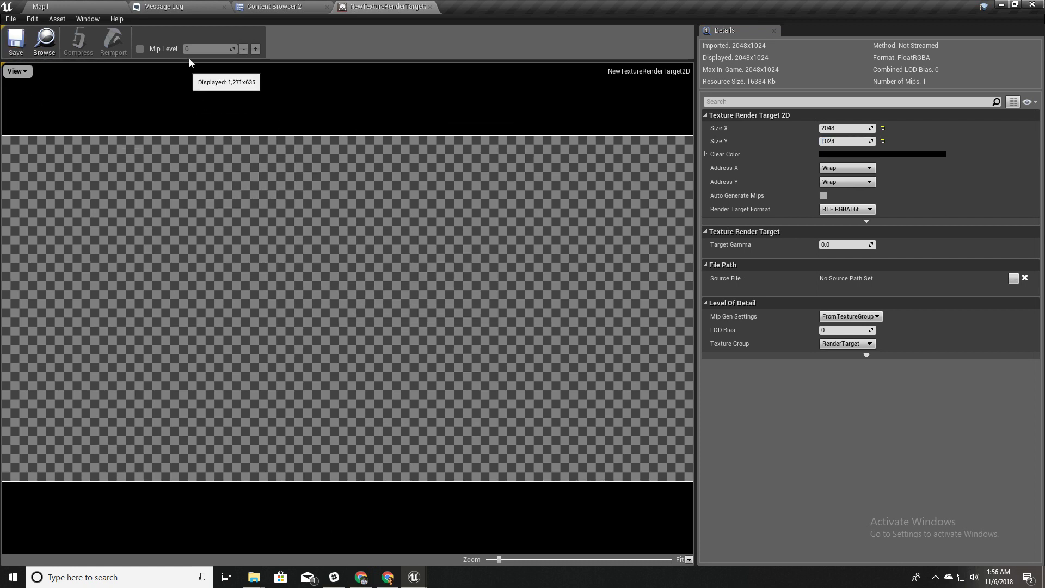
View the Map1 level and check the render target's texture preview.
left_click(72, 5)
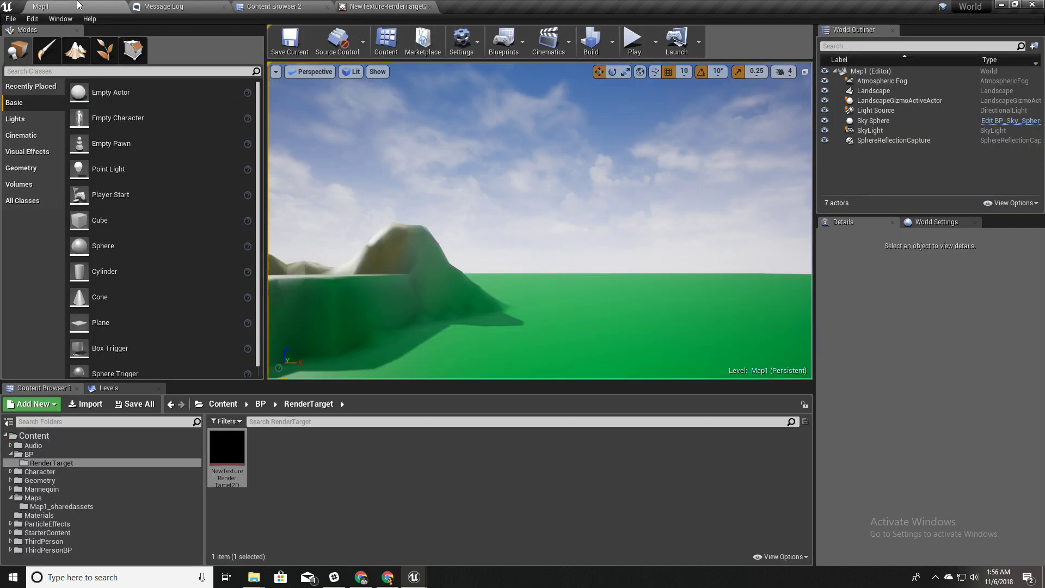
right_click_drag(317, 132, 349, 126)
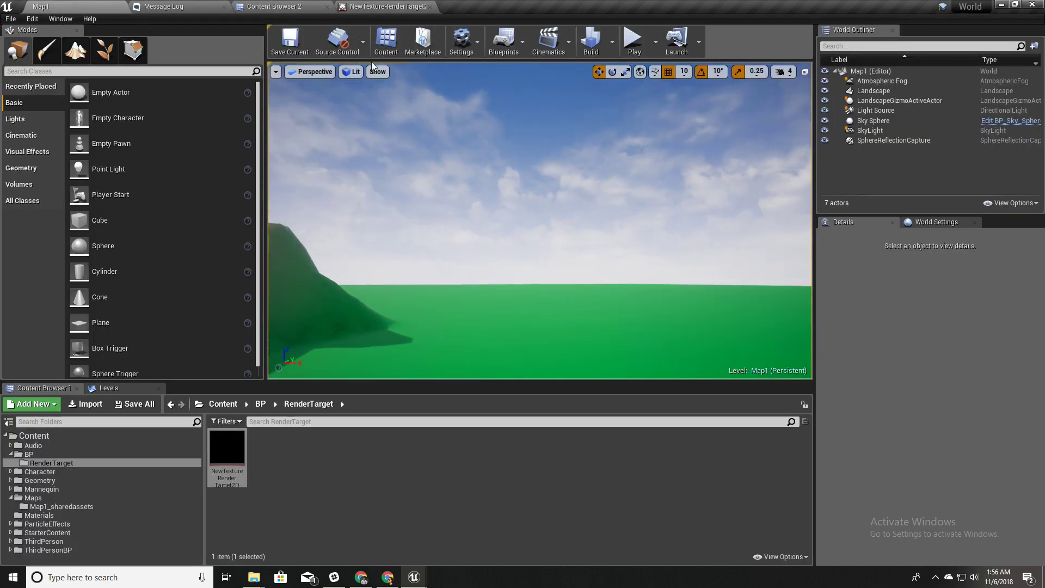
left_click(384, 6)
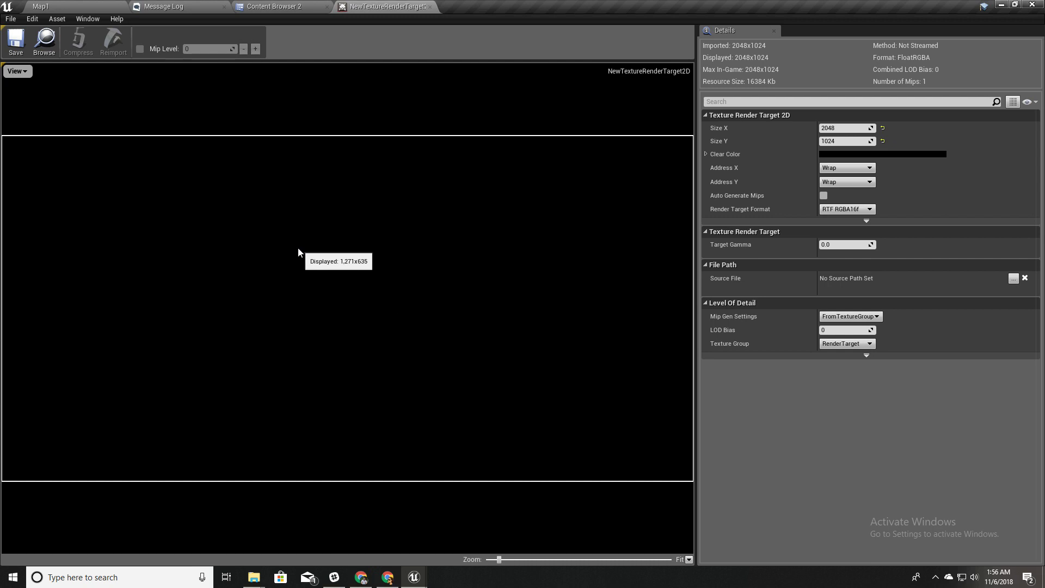
Return to Map1, search the placeable classes for "Scene", and place a Scene Capture 2D actor on the landscape.
left_click(80, 6)
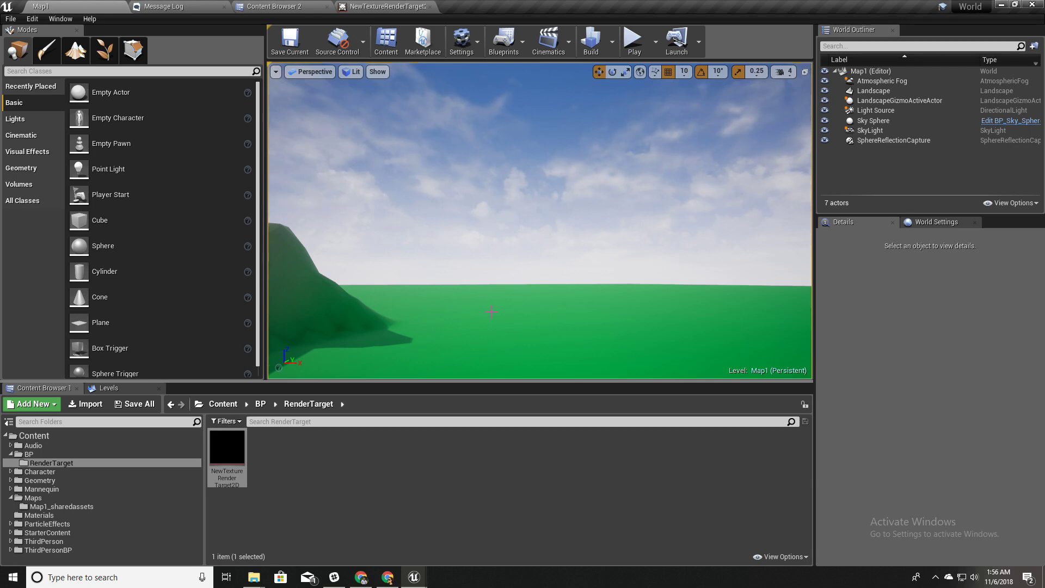
right_click_drag(493, 308, 468, 298)
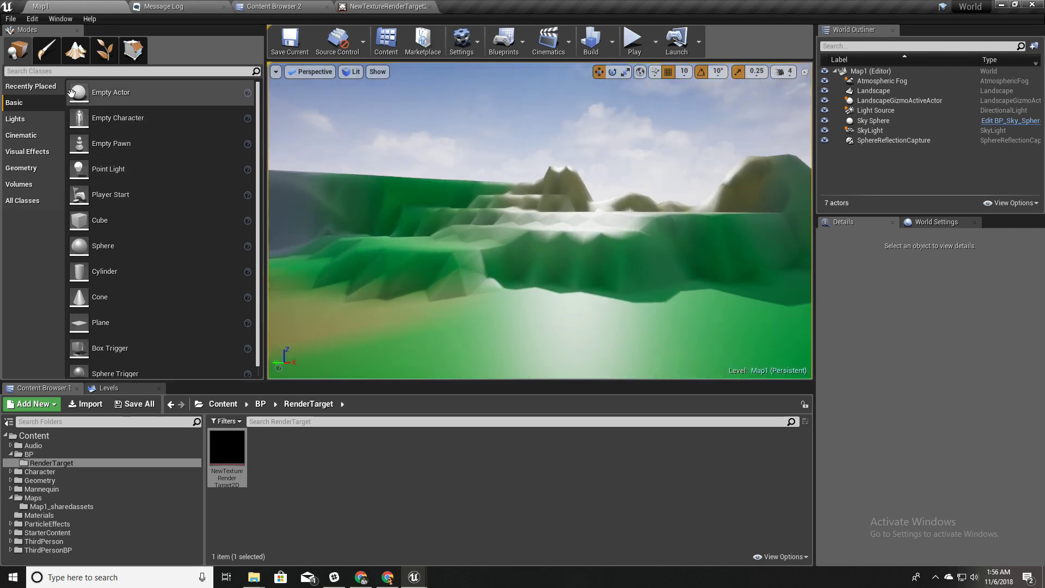
left_click(88, 70)
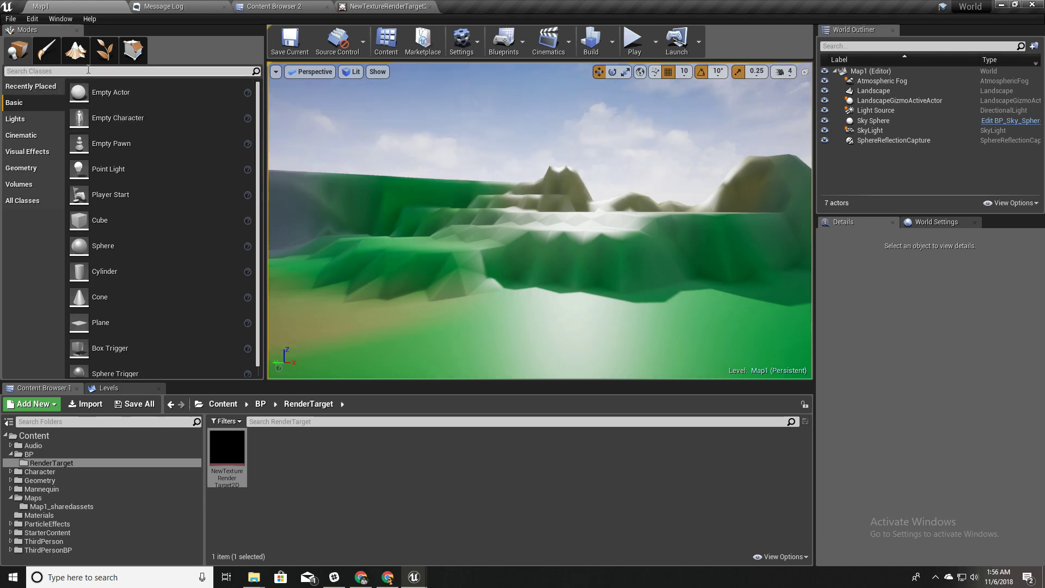
type("scr")
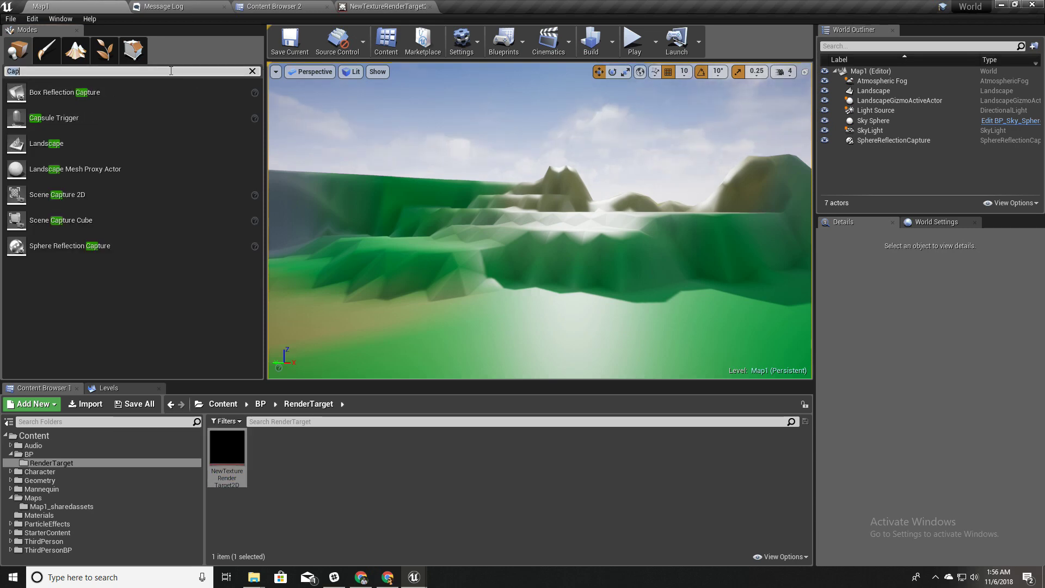
key("ctrl+a")
type("Scene")
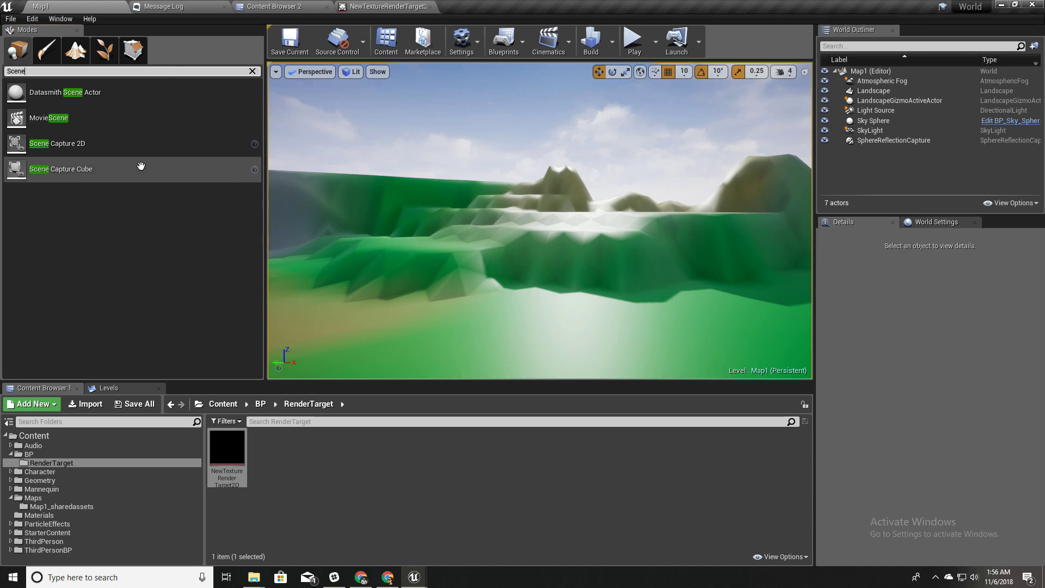
left_click_drag(63, 143, 497, 261)
Rotate the Scene Capture 2D actor to -130° about the Z axis.
right_click_drag(480, 312, 538, 301)
key("a")
key("e")
left_click_drag(537, 300, 500, 303)
key("d")
right_click_drag(499, 302, 468, 294)
key("s")
key("d")
right_click_drag(753, 291, 737, 295)
key("w")
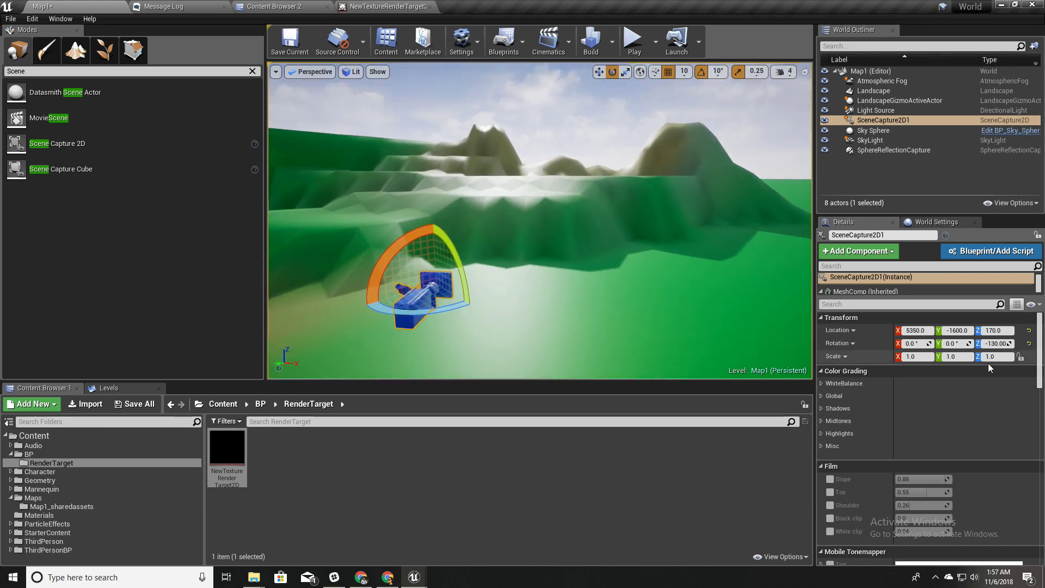
Assign NewTextureRenderTarget2D as the Texture Target of the Scene Capture 2D actor.
key("a")
right_click_drag(709, 331, 705, 344)
key("w")
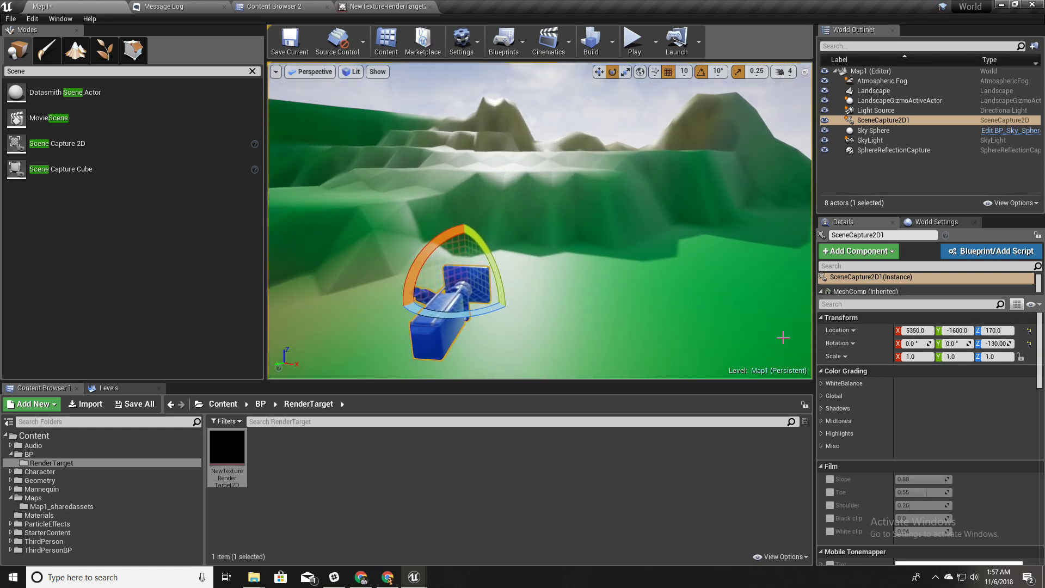
scroll(906, 399, "down", 10)
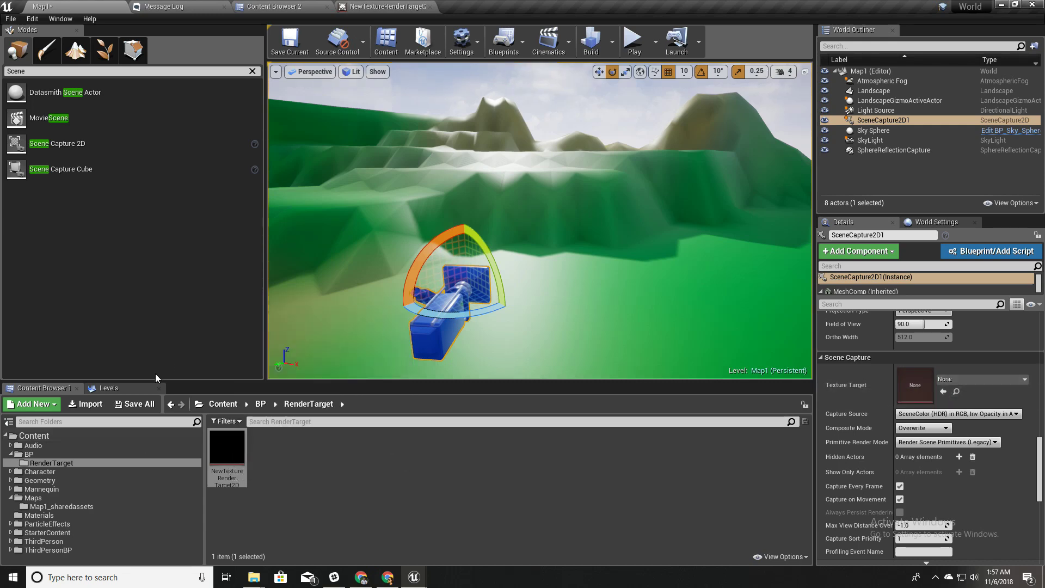
left_click_drag(215, 476, 927, 387)
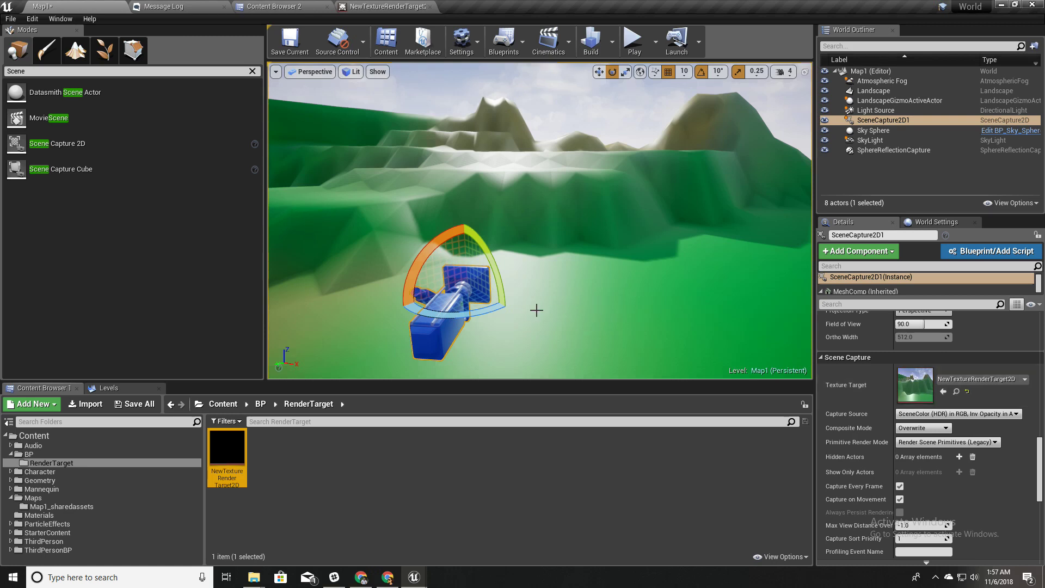
Clear the class search, place a basic Plane in the level beside the scene capture, and rotate it upright.
right_click_drag(530, 310, 598, 285)
key("s")
mouse_move(482, 310)
right_mouse_down()
mouse_move(503, 318)
mouse_move(482, 310)
right_mouse_up()
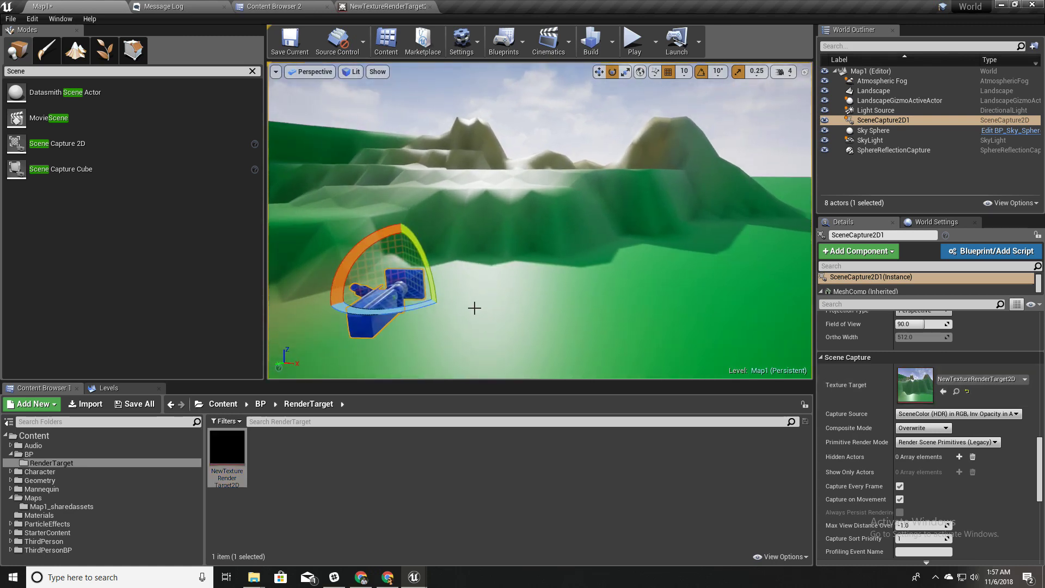
left_click(252, 73)
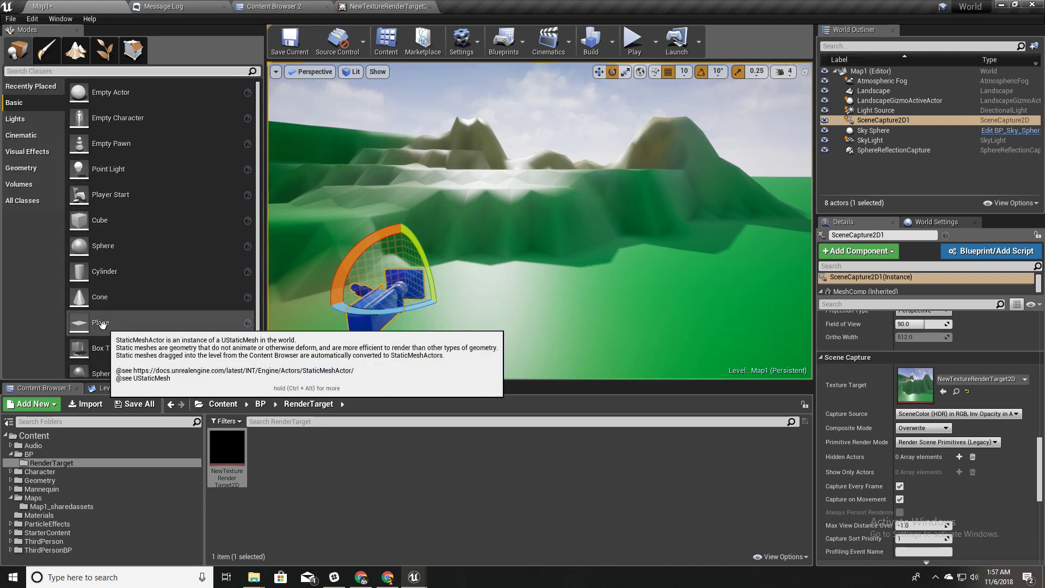
left_click_drag(101, 325, 783, 228)
key("w")
key("e")
left_click_drag(621, 161, 495, 231)
Scale the upright plane to 2.0 in X and Y.
right_click_drag(494, 254, 504, 245)
key("r")
left_click_drag(505, 234, 523, 217)
right_click_drag(501, 283, 490, 283)
key("s")
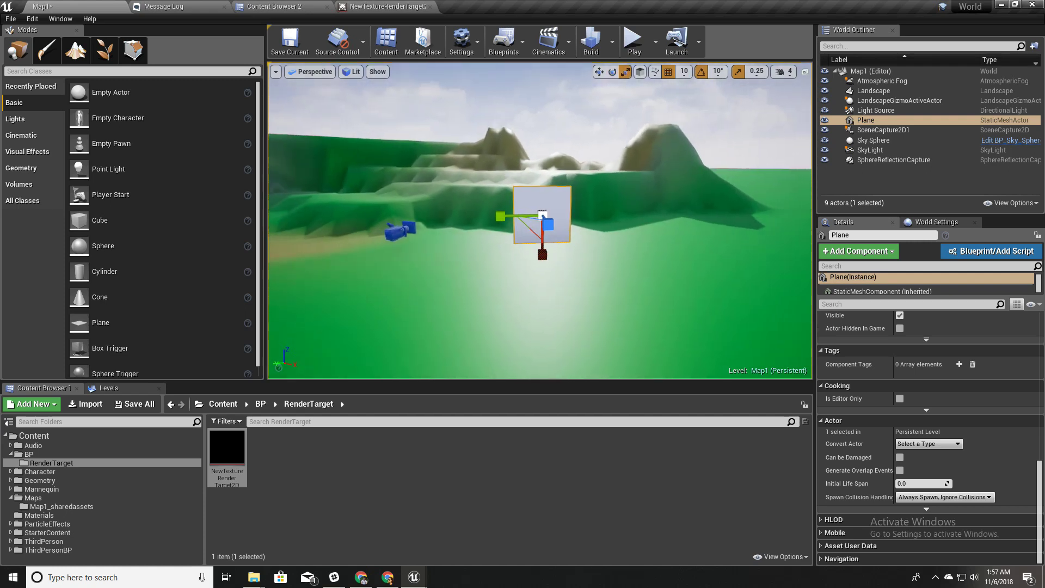
Create a new material named M_RT in the Materials folder.
mouse_move(537, 315)
right_mouse_down()
mouse_move(513, 310)
mouse_move(537, 316)
right_mouse_up()
key("w")
left_click(347, 459)
right_click(348, 459)
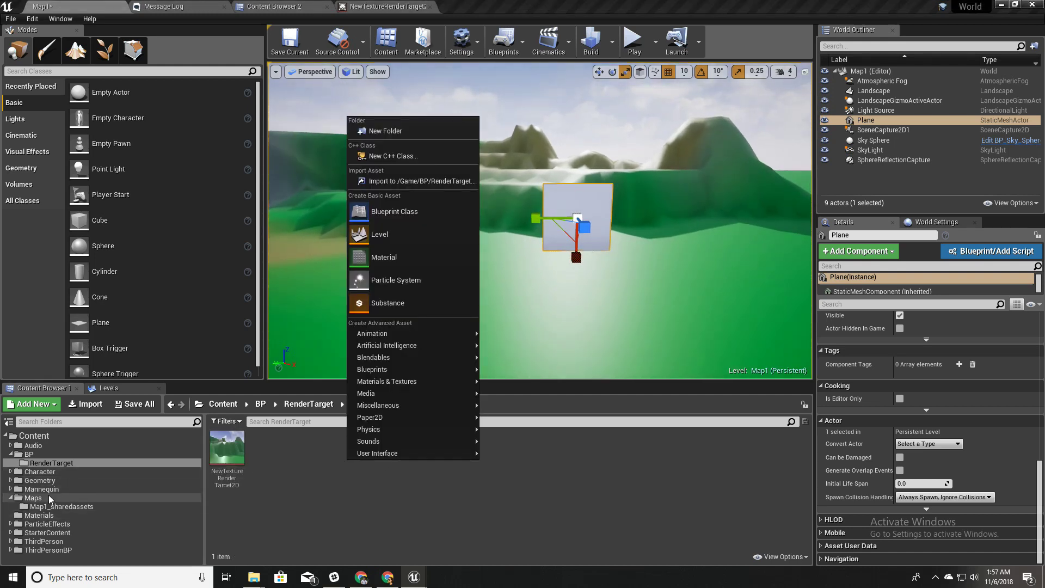
left_click(48, 497)
left_click(39, 515)
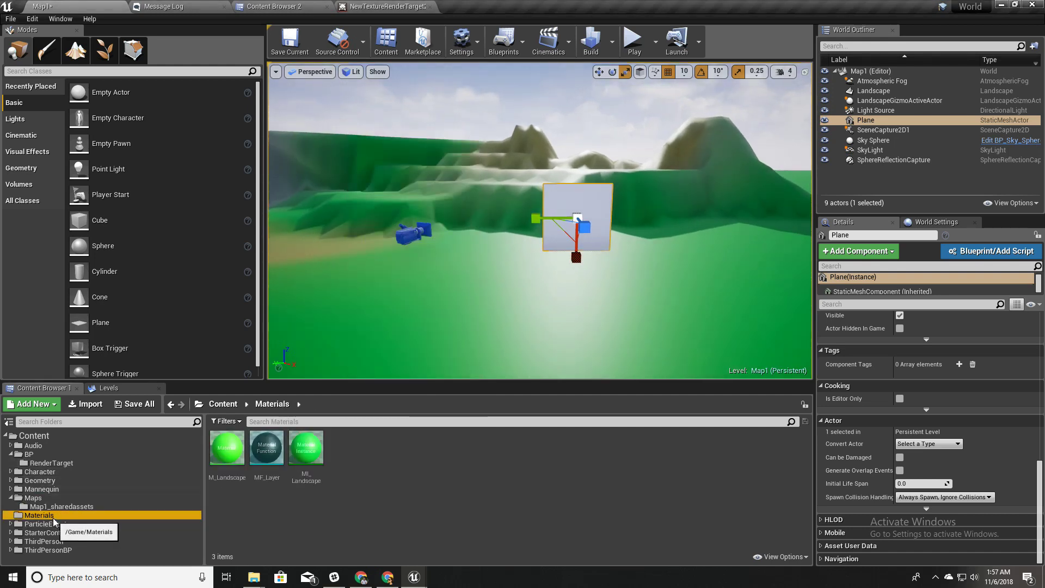
right_click(373, 477)
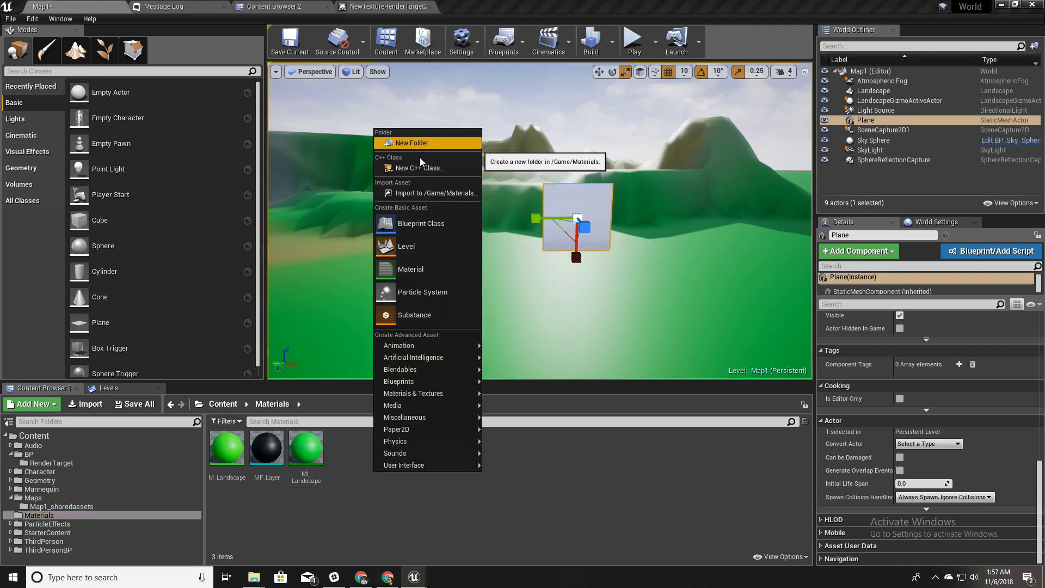
left_click(429, 271)
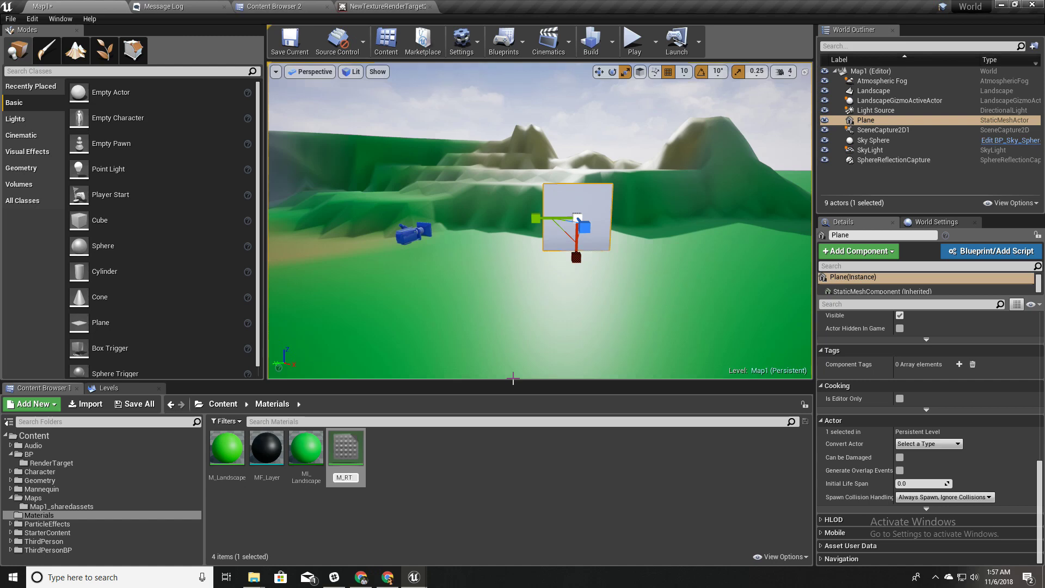
key("Return")
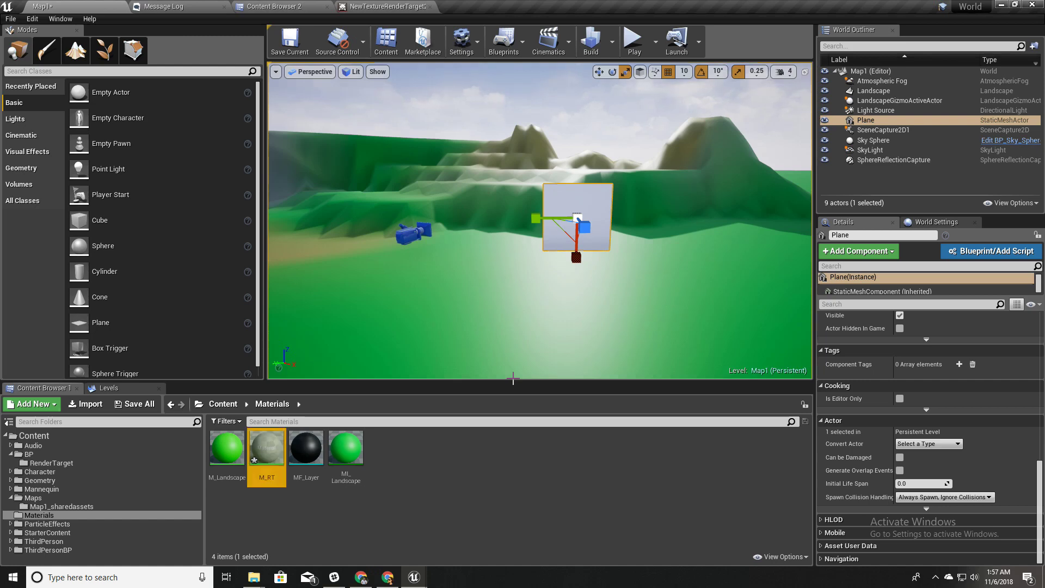
Open the M_RT material and set its Shading Model to Unlit.
key("Return")
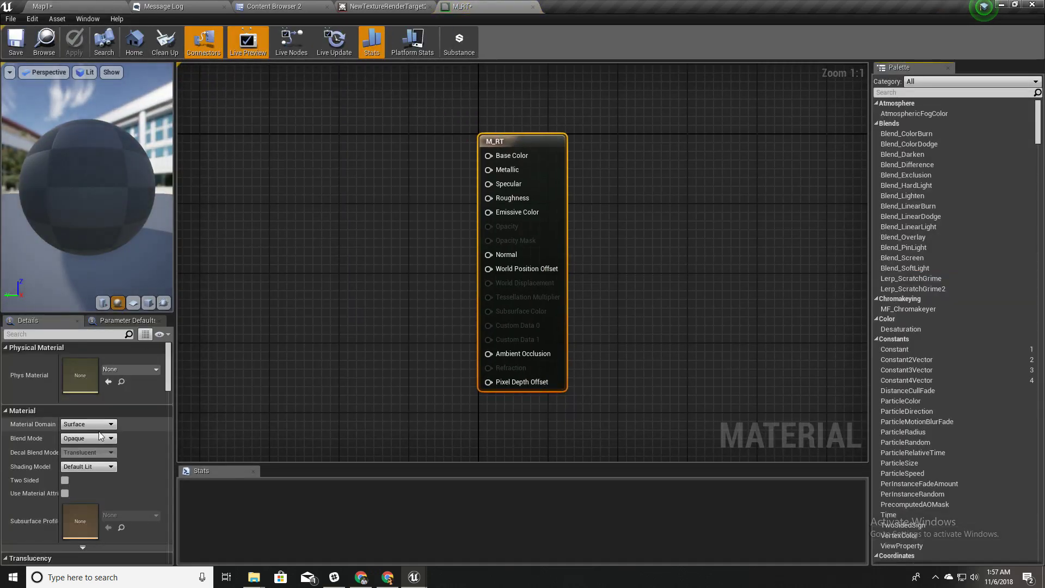
left_click(81, 467)
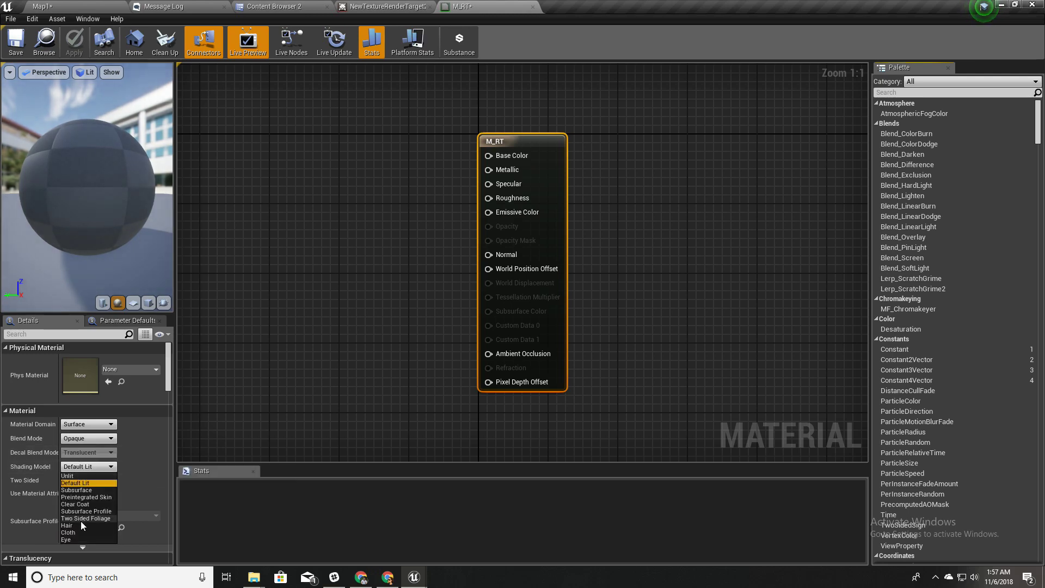
left_click(67, 476)
Add NewTextureRenderTarget2D to the M_RT graph as a Texture Sample, connect it to Emissive Color, and apply the material.
left_click(66, 6)
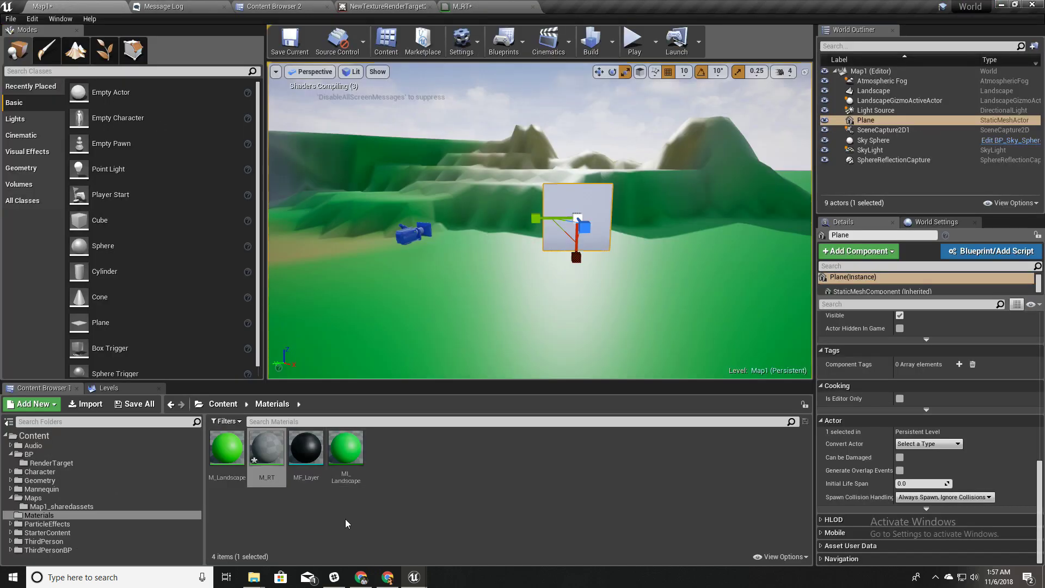
left_click(272, 6)
left_click(46, 5)
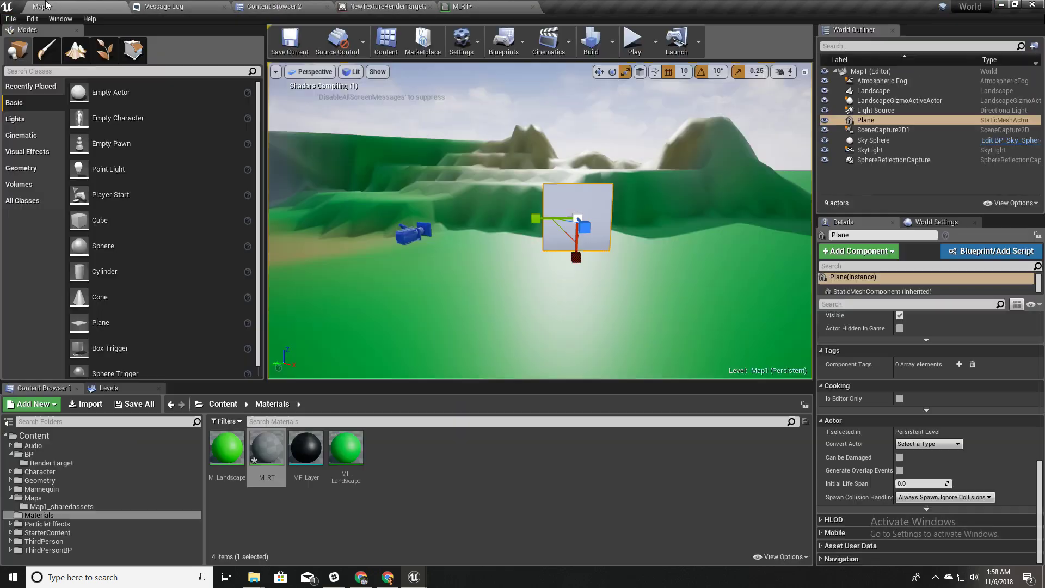
left_click(49, 462)
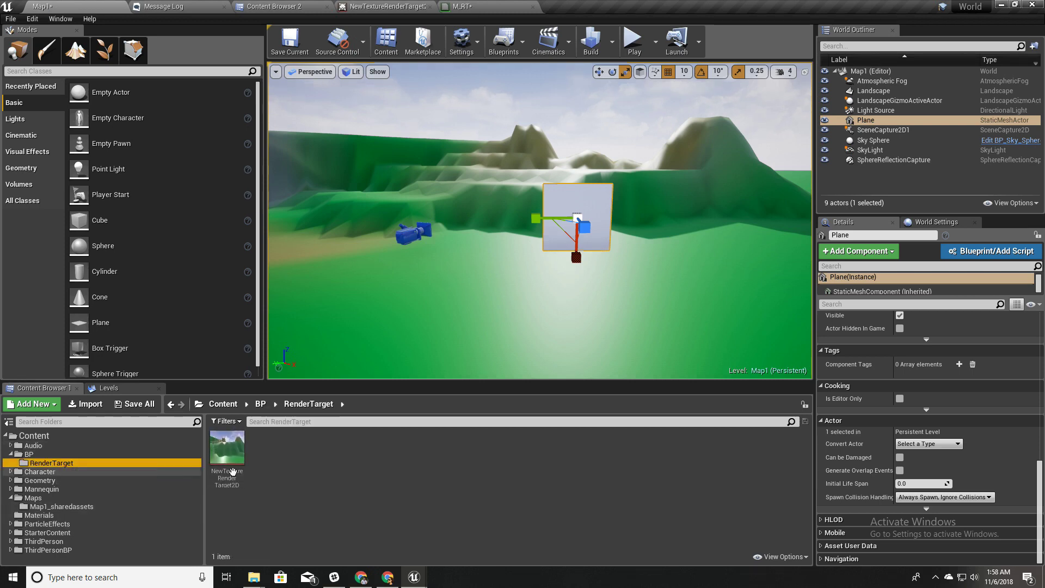
left_click_drag(224, 454, 266, 239)
left_click_drag(334, 261, 509, 214)
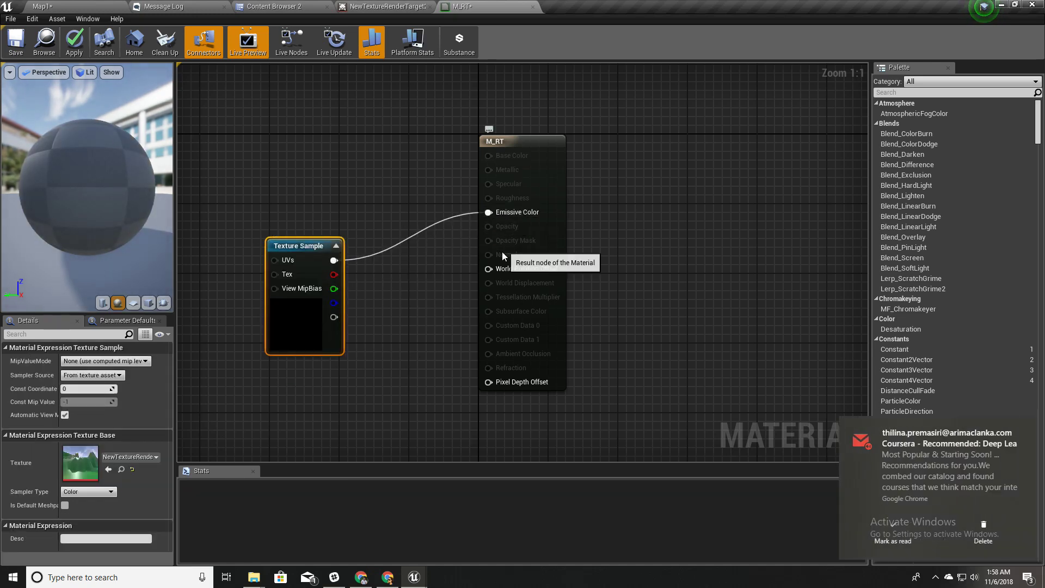
left_click(73, 44)
Return to Map1 and assign M_RT as the plane's Element 0 material.
left_click(58, 5)
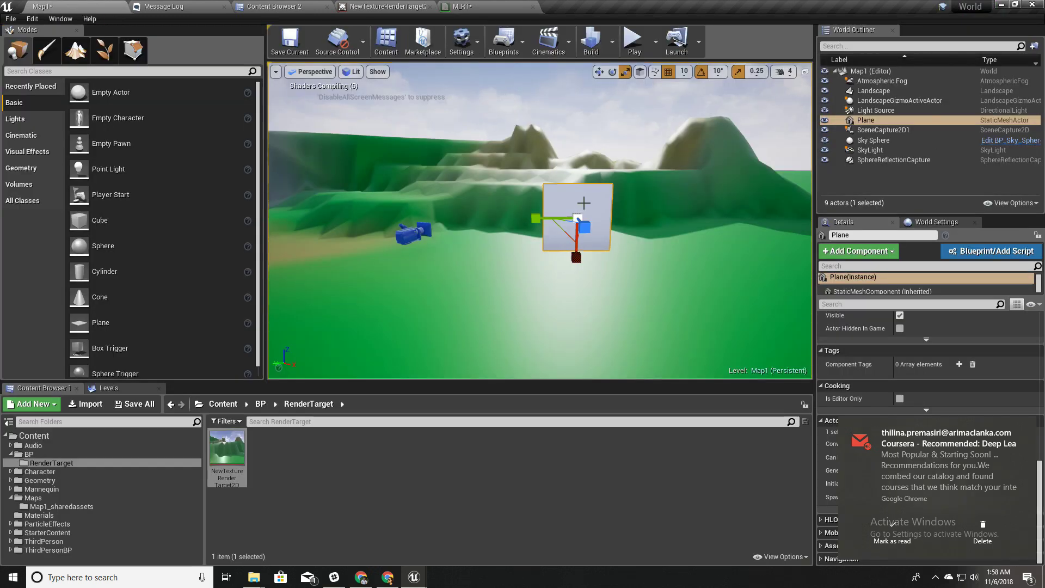
scroll(926, 423, "up", 5)
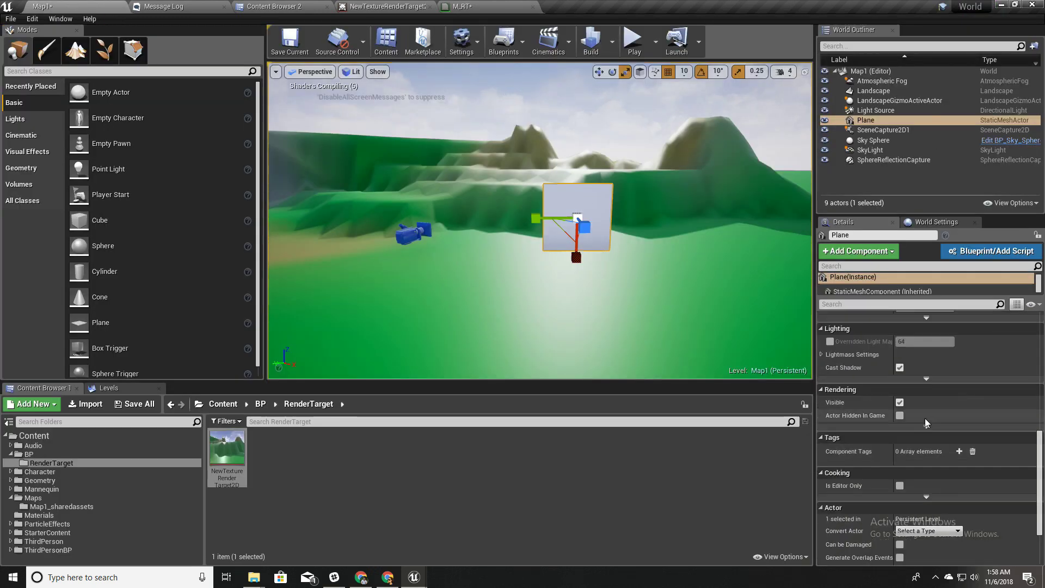
scroll(926, 423, "up", 8)
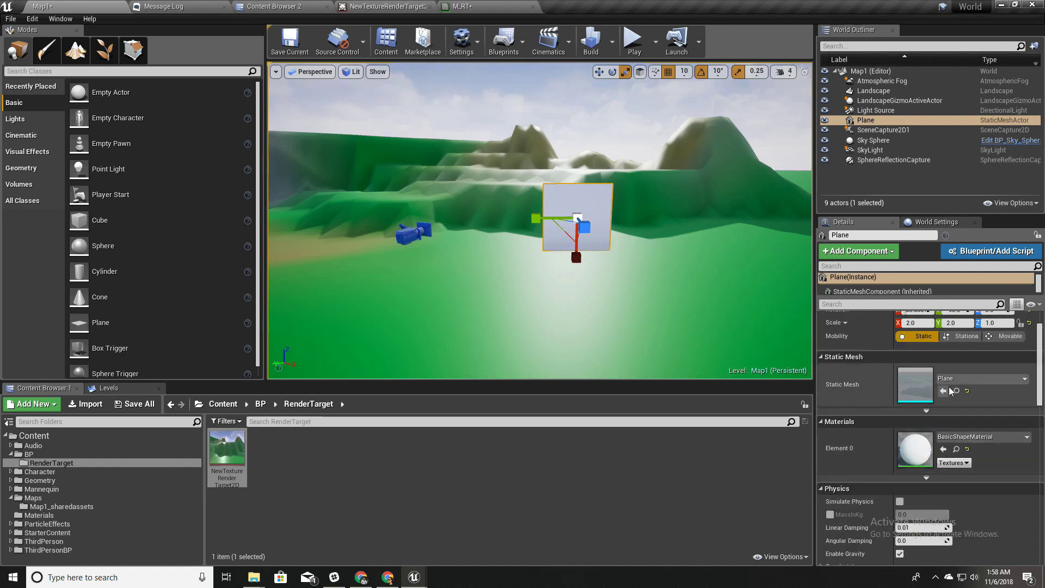
left_click(942, 436)
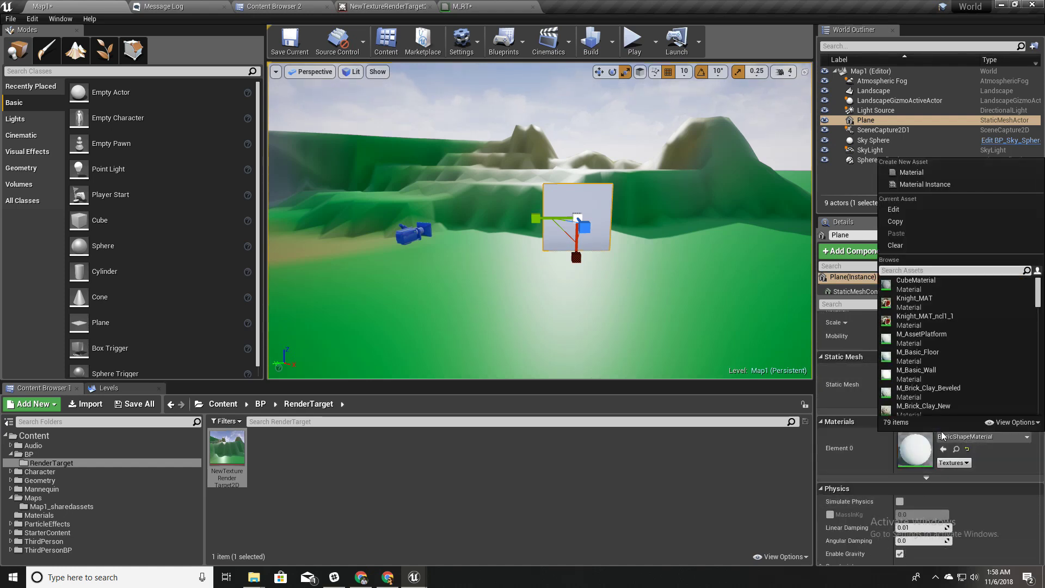
type("M_RT")
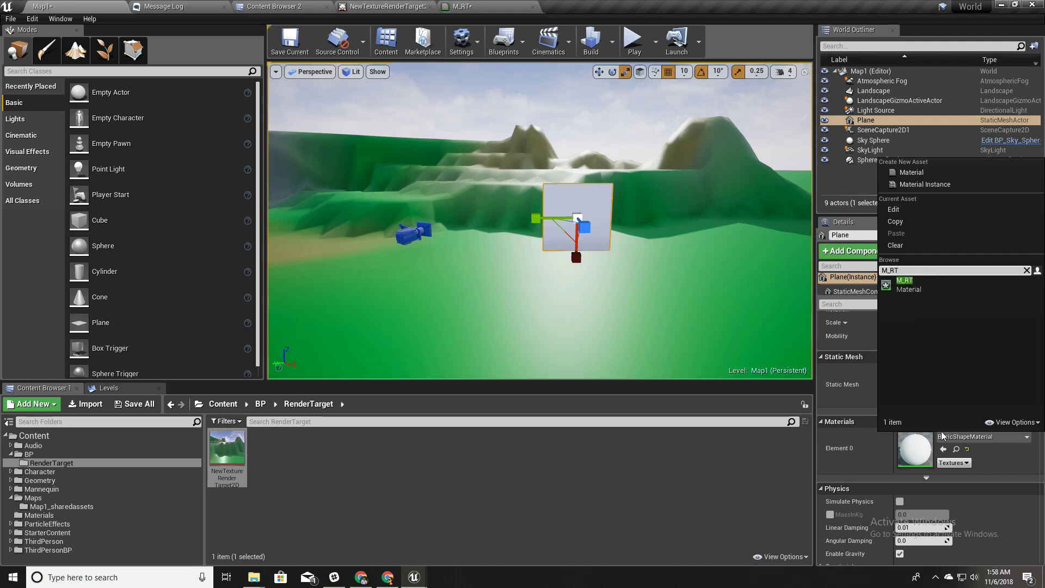
left_click(912, 290)
Examine the captured image on the plane up close and compare its orientation with the scene capture actor.
right_click_drag(636, 272, 620, 249)
key("w")
right_click_drag(572, 284, 587, 312)
scroll(571, 284, "up", 5)
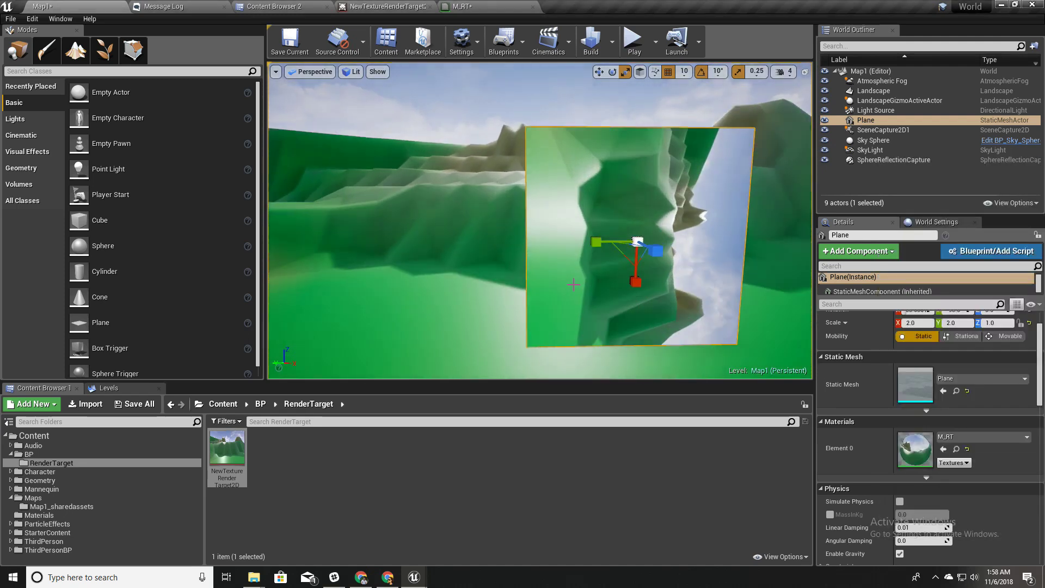
scroll(574, 285, "down", 2)
right_click_drag(606, 196, 634, 204)
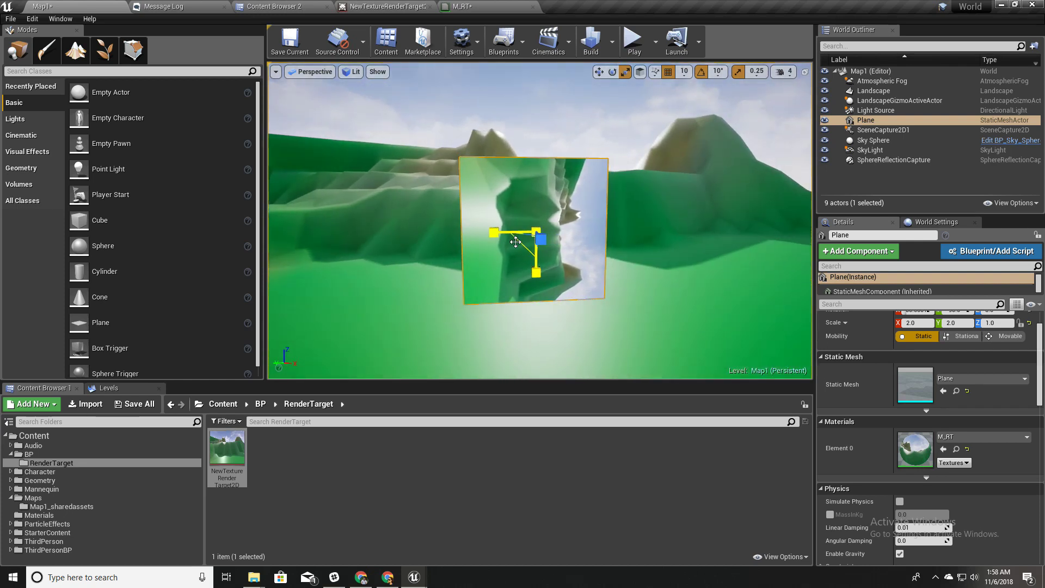
right_click_drag(517, 198, 325, 256)
Roll the Scene Capture 2D actor 90° about its local X axis and check the image on the plane.
left_click(345, 242)
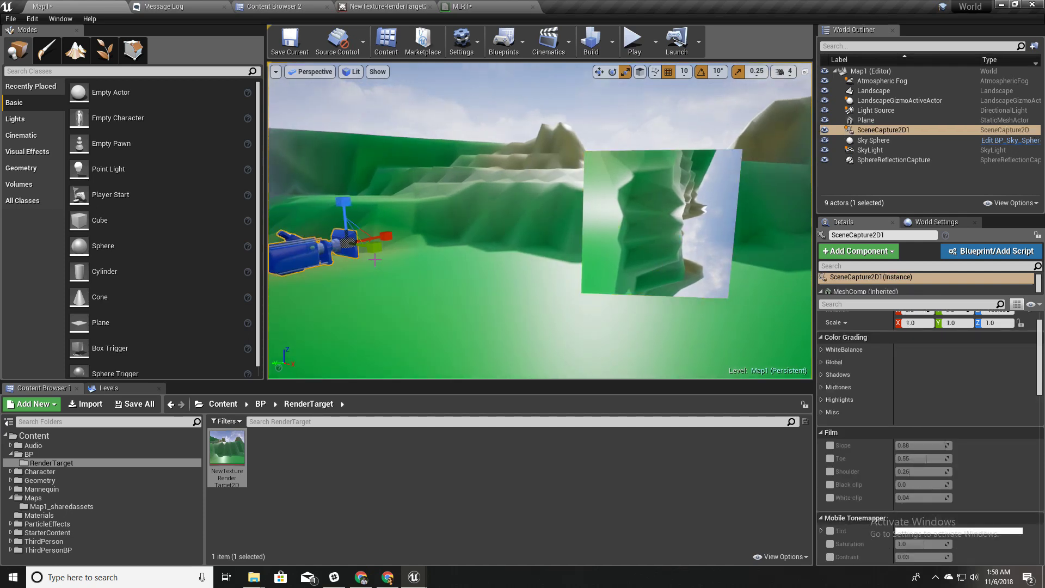
right_click_drag(328, 249, 359, 229)
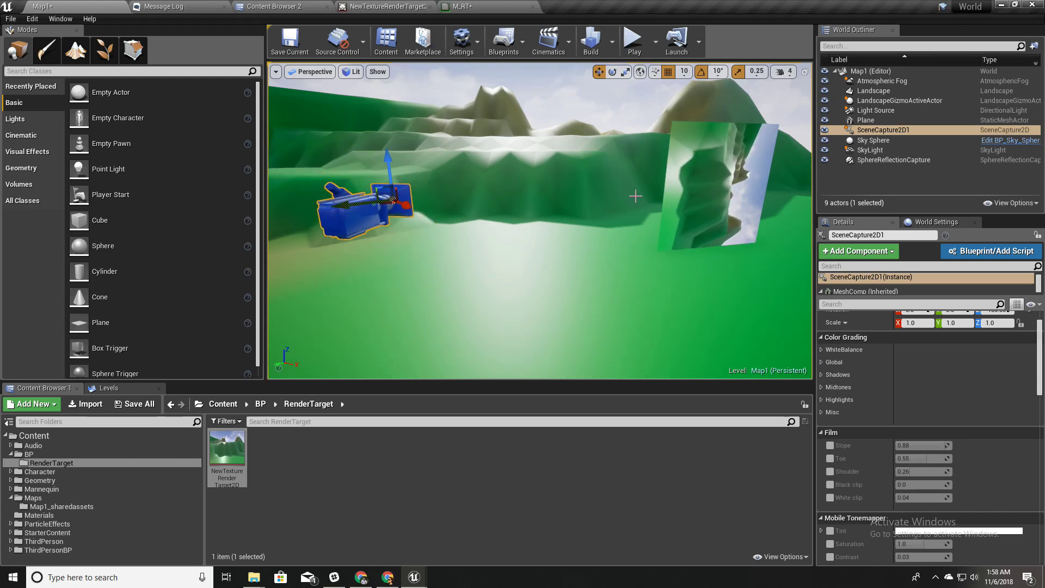
right_click_drag(639, 194, 617, 249)
key("w")
key("w")
key("w")
key("w")
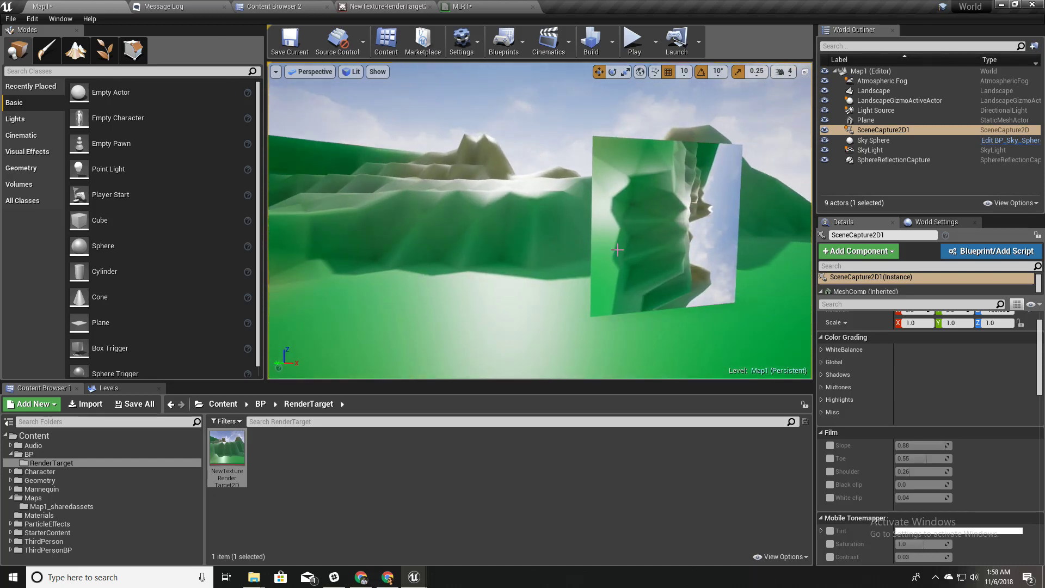
right_click_drag(553, 242, 376, 254)
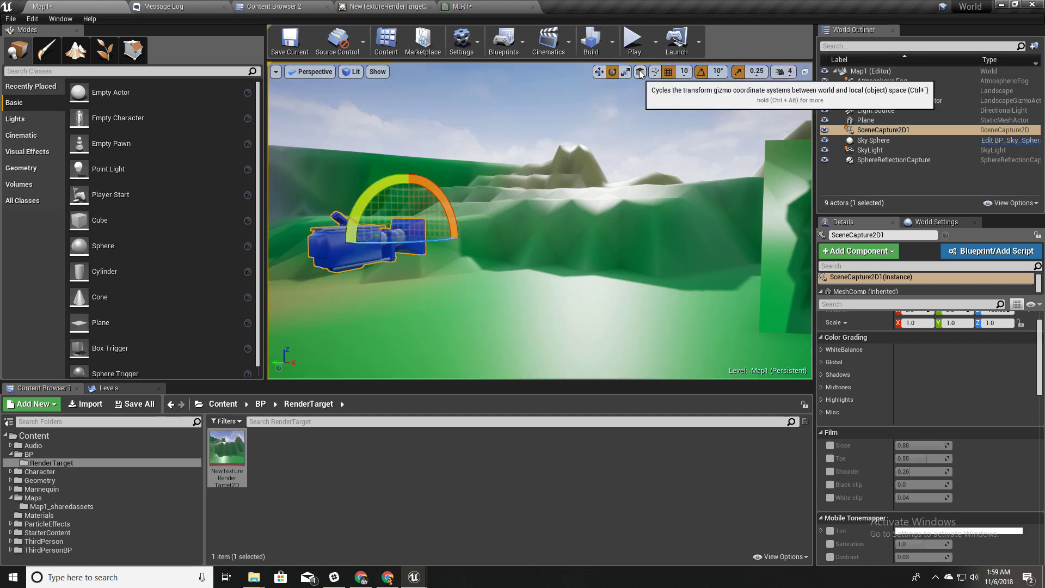
right_click_drag(461, 195, 508, 197)
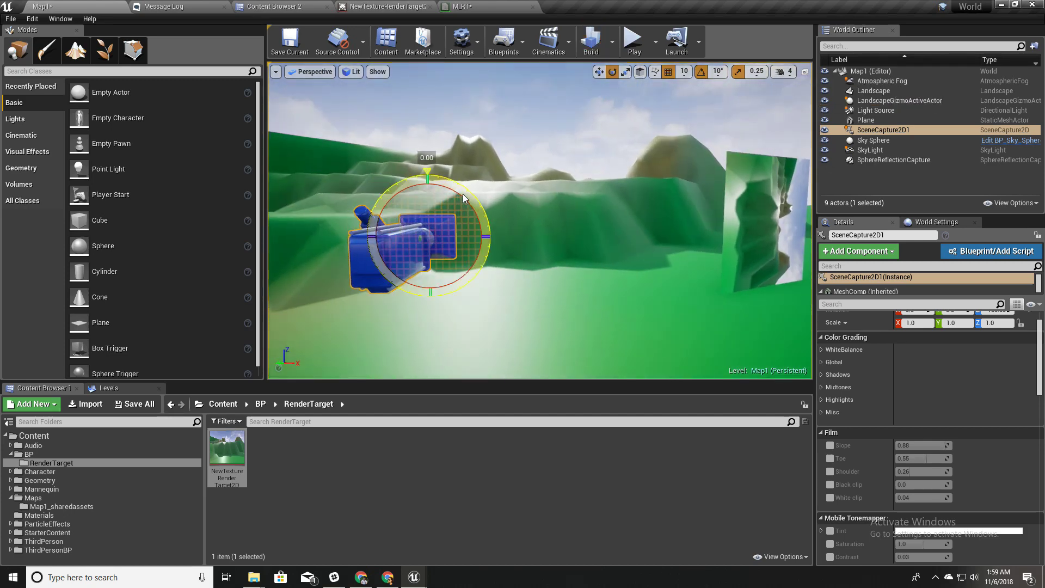
left_click_drag(463, 197, 510, 240)
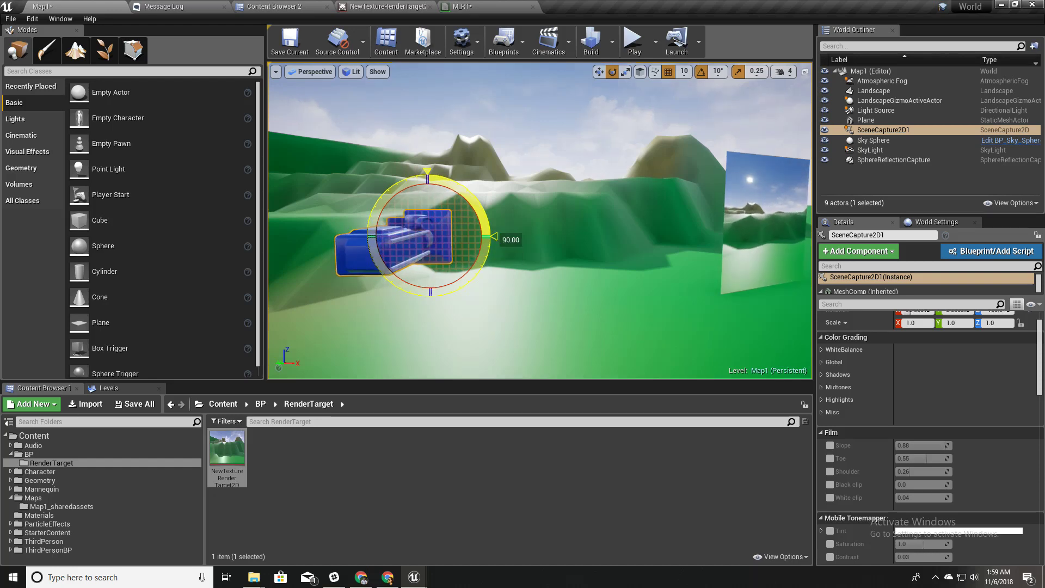
right_click_drag(506, 241, 452, 241)
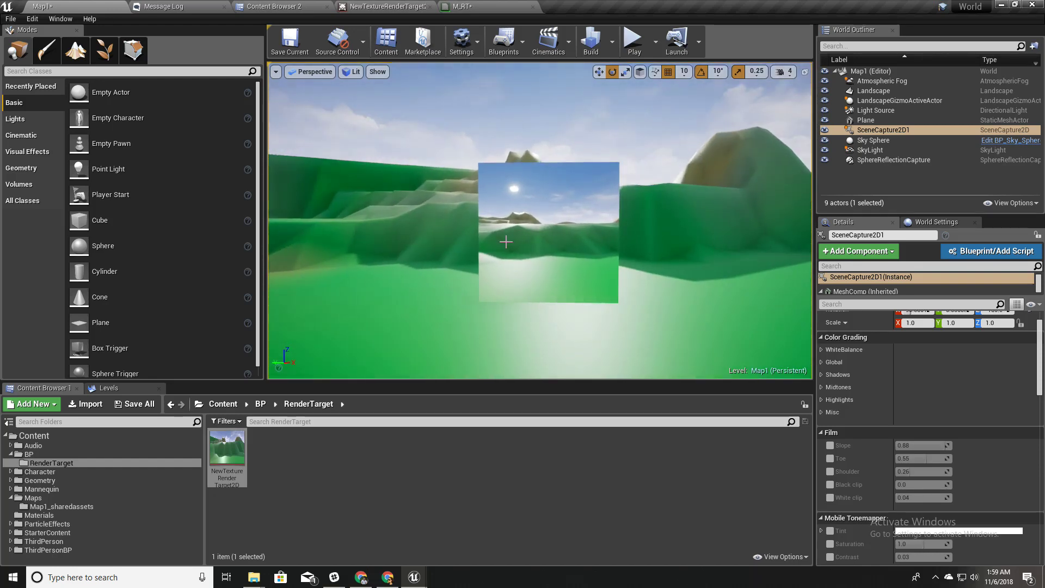
mouse_move(432, 309)
right_mouse_down()
mouse_move(389, 305)
mouse_move(432, 321)
right_mouse_up()
right_click_drag(482, 243, 479, 242)
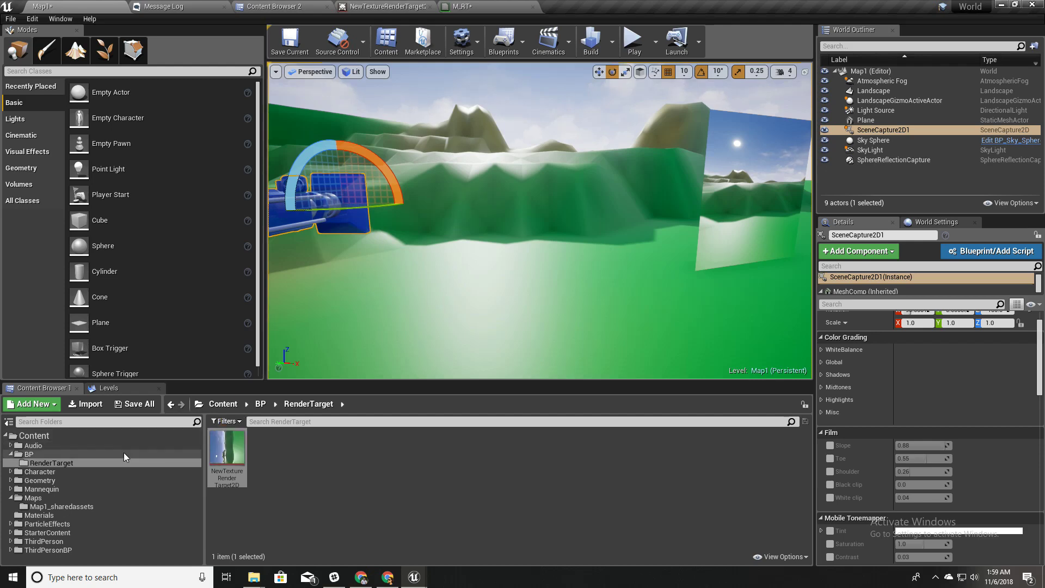
Open the WaterLeaks particle system from the ParticleEffects folder and examine its preview.
right_click_drag(408, 255, 341, 249)
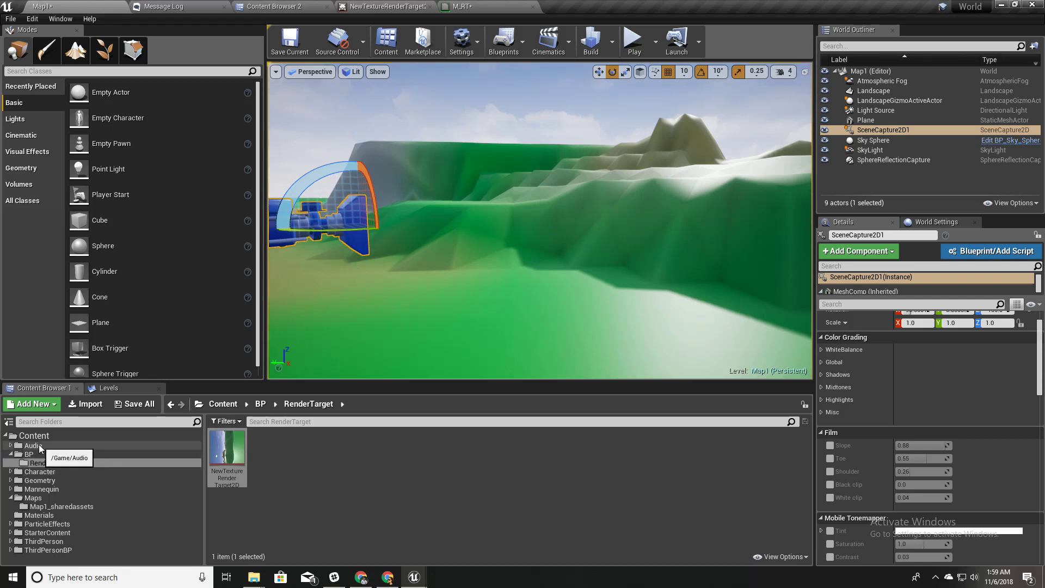
left_click(54, 523)
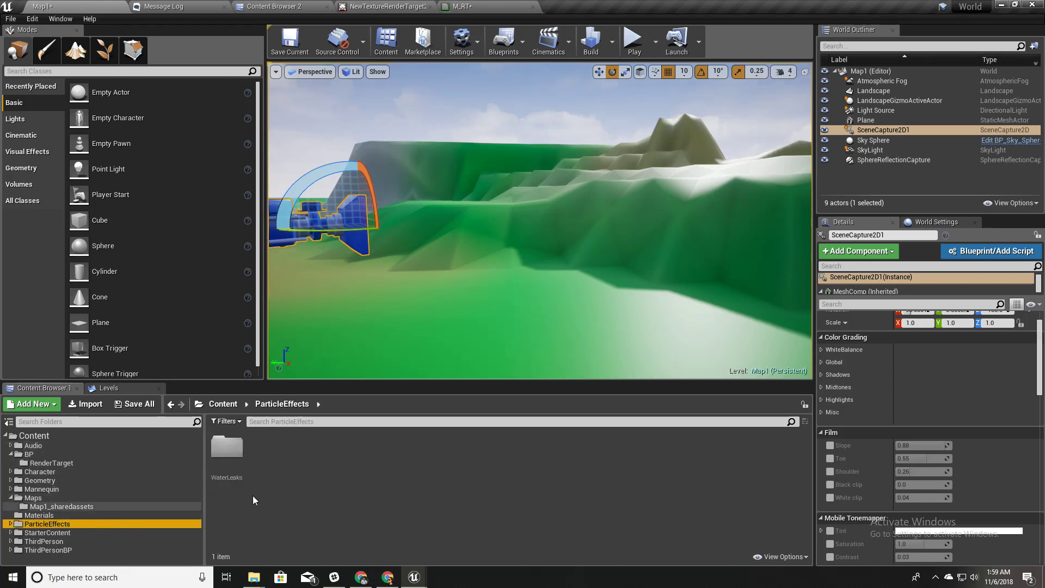
double_click(227, 453)
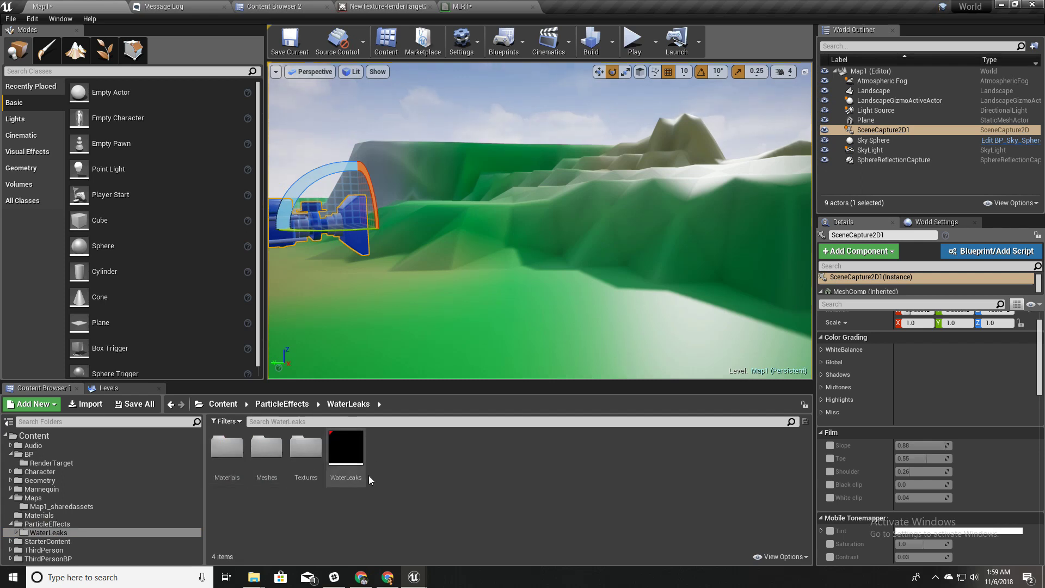
double_click(359, 462)
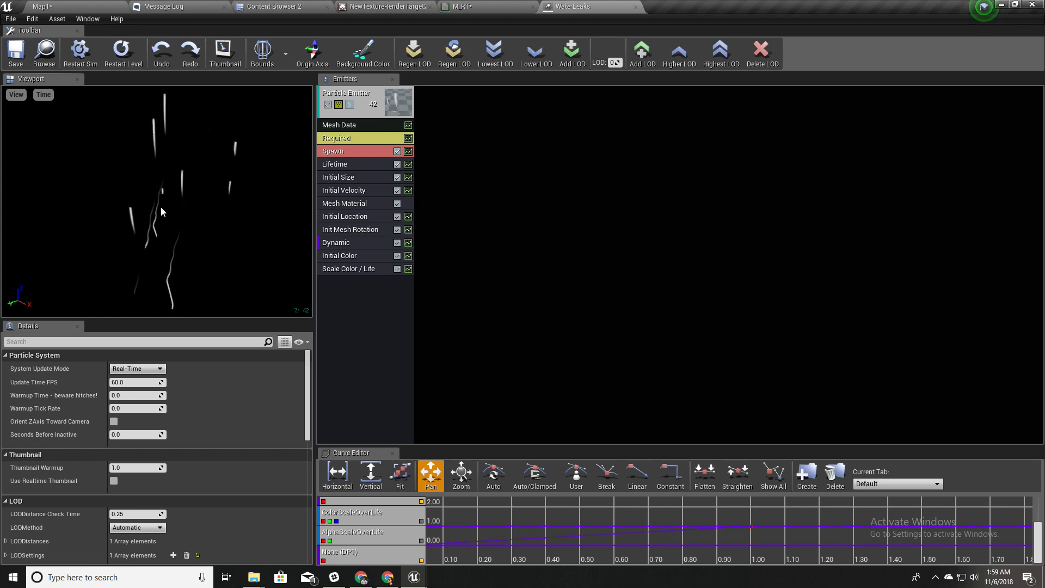
Return to Map1, place the WaterLeaks effect near the scene capture actor, and check its position around the actor.
left_click(46, 6)
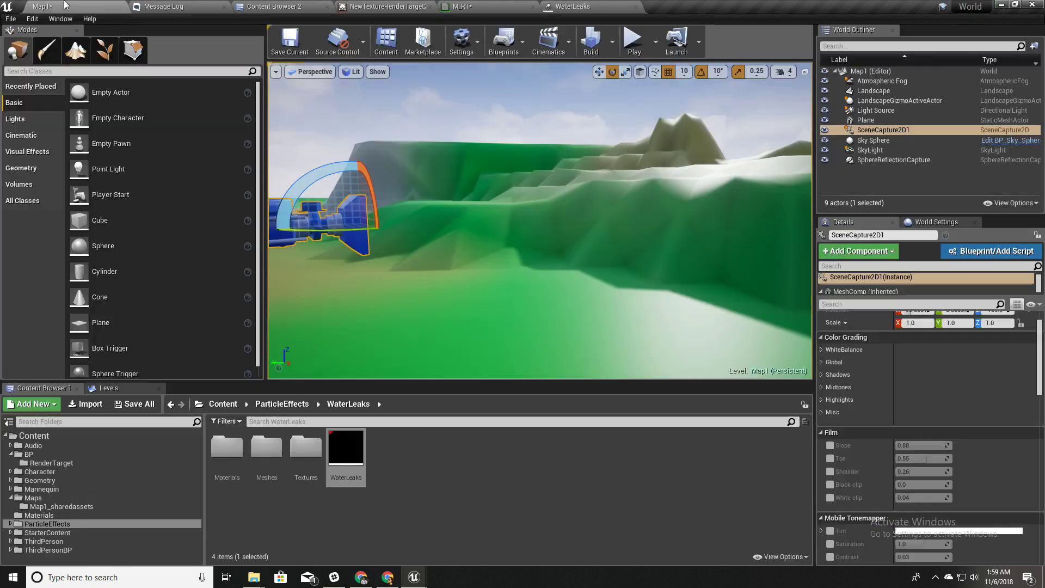
right_click_drag(490, 261, 485, 321)
left_click_drag(343, 455, 436, 168)
key("w")
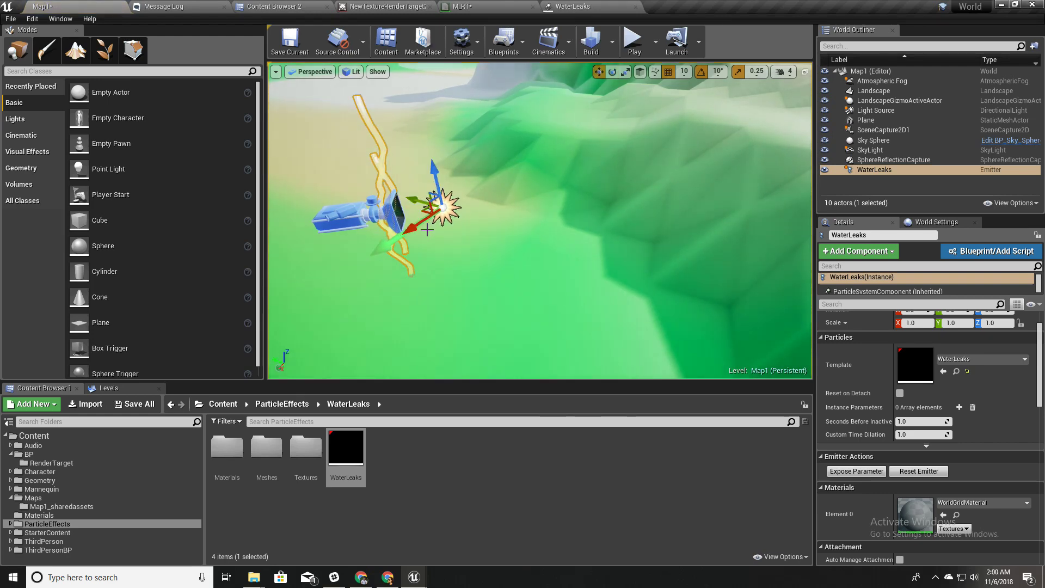
right_click_drag(540, 220, 642, 215)
right_click_drag(417, 231, 445, 264)
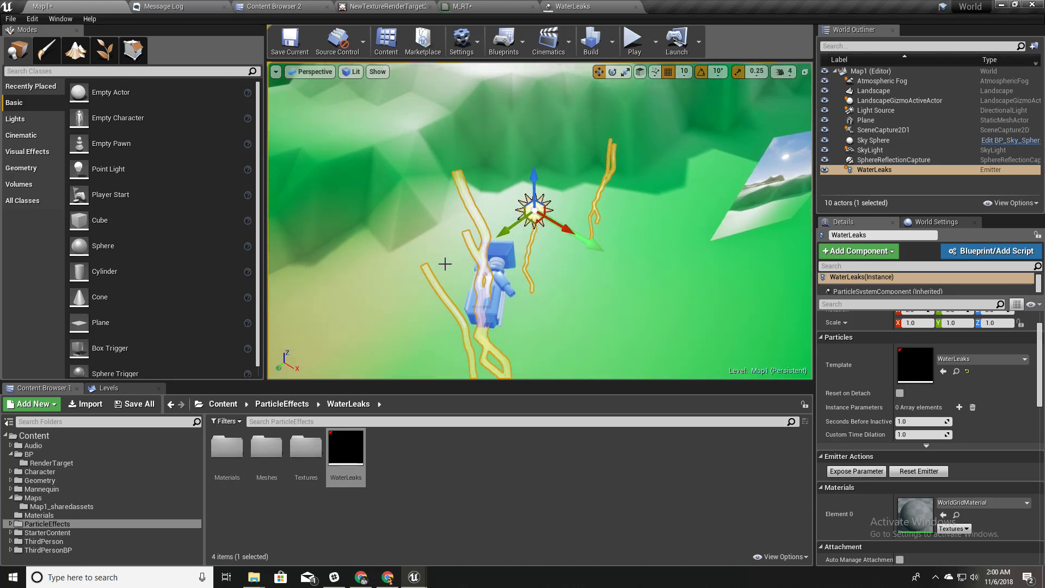
Set the Scene Capture 2D actor's Z rotation to 0°.
left_click(495, 296)
scroll(955, 378, "up", 2)
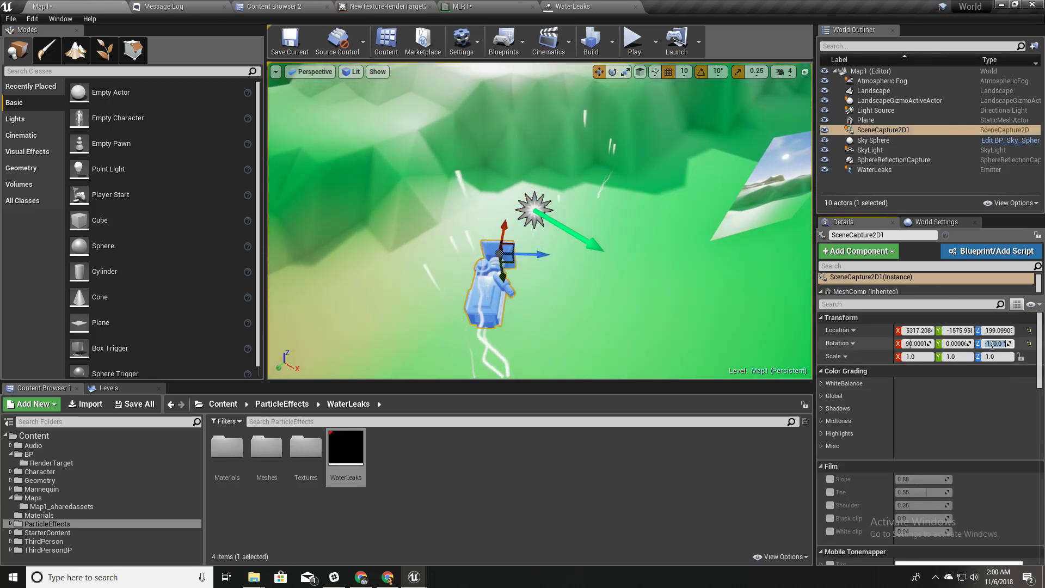
key("Return")
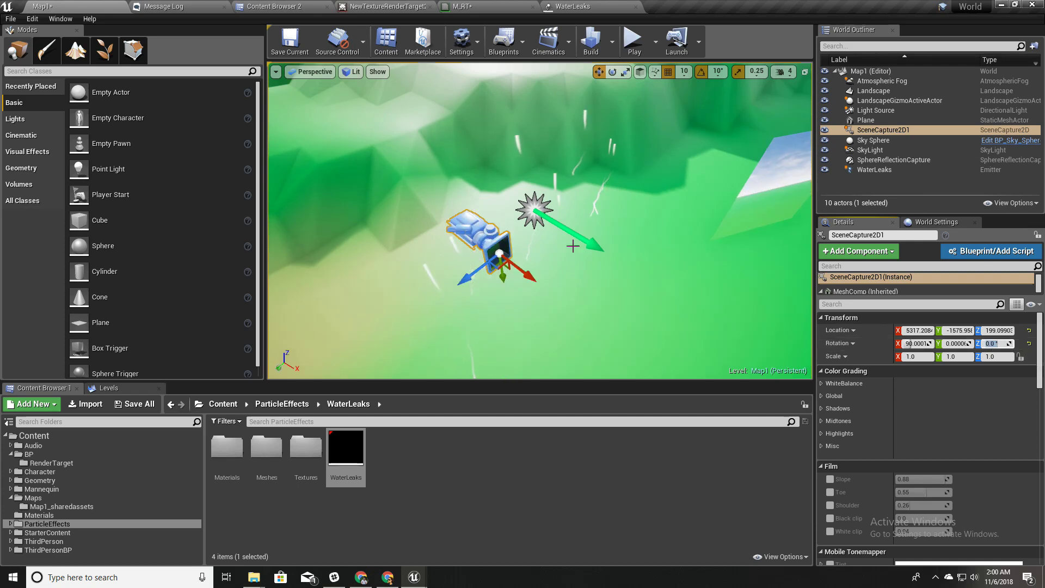
Select the WaterLeaks emitter and move it in front of the scene capture actor.
left_click(554, 231)
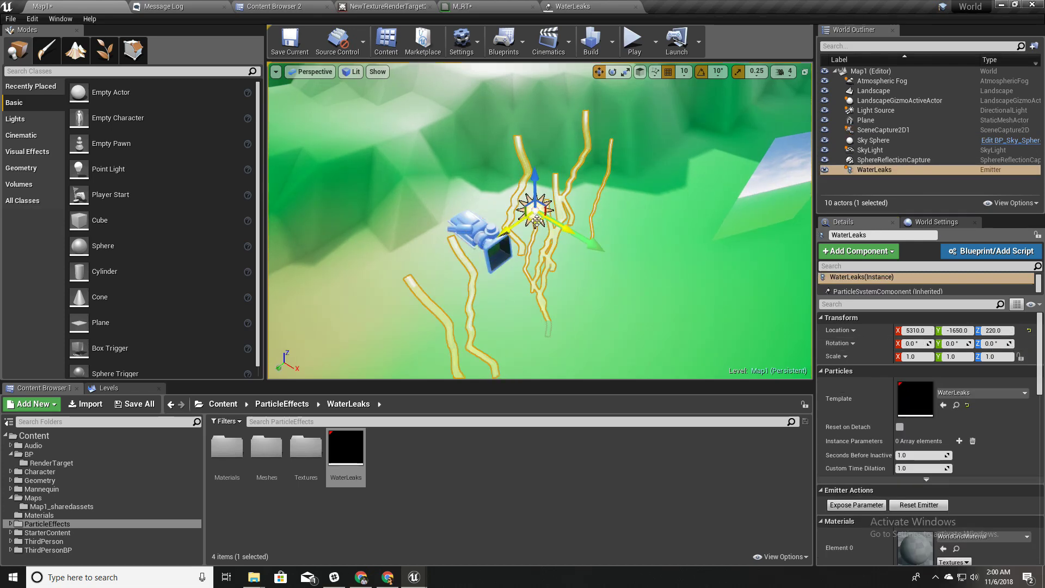
mouse_move(536, 220)
left_mouse_down()
mouse_move(564, 318)
mouse_move(653, 348)
mouse_move(707, 272)
mouse_move(544, 305)
mouse_move(545, 321)
mouse_move(545, 229)
left_mouse_up()
right_click_drag(578, 264, 564, 265)
Move the display plane away from the capture setup to about X 5700, Y -2232 and view its image.
left_click(660, 254)
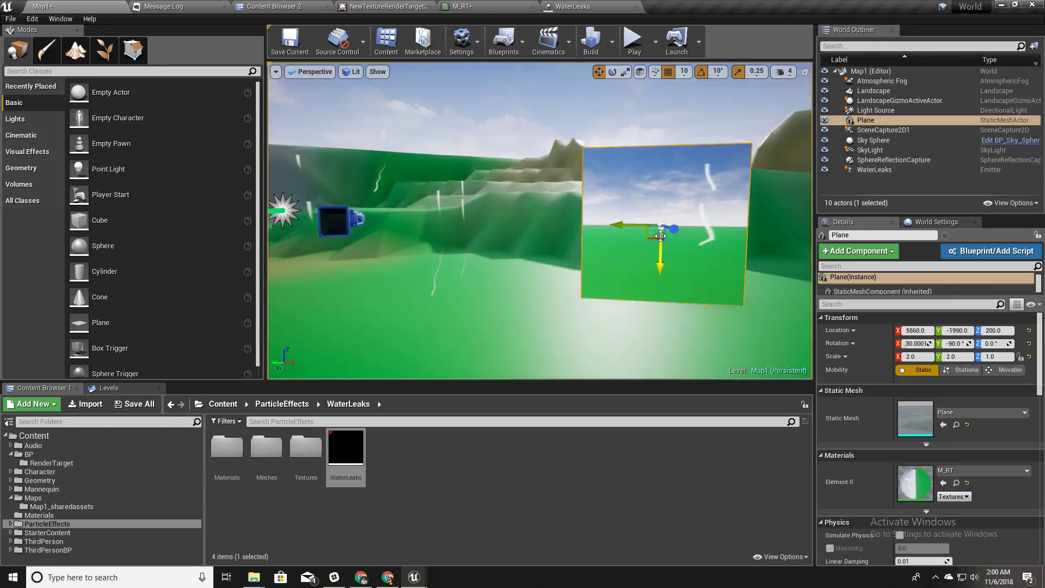
left_click_drag(640, 230, 884, 235)
right_click_drag(540, 220, 784, 222)
mouse_move(678, 234)
right_mouse_down()
mouse_move(654, 234)
mouse_move(666, 234)
right_mouse_up()
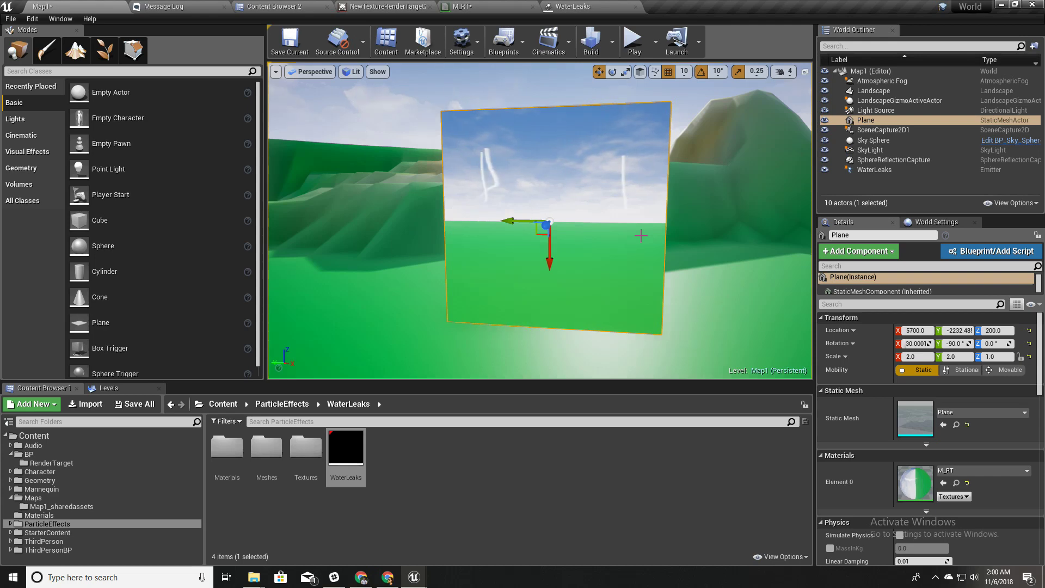
Place a new Plane on the ground beyond the WaterLeaks emitter, opposite the scene capture actor.
right_click_drag(505, 322, 482, 321)
key("a")
key("w")
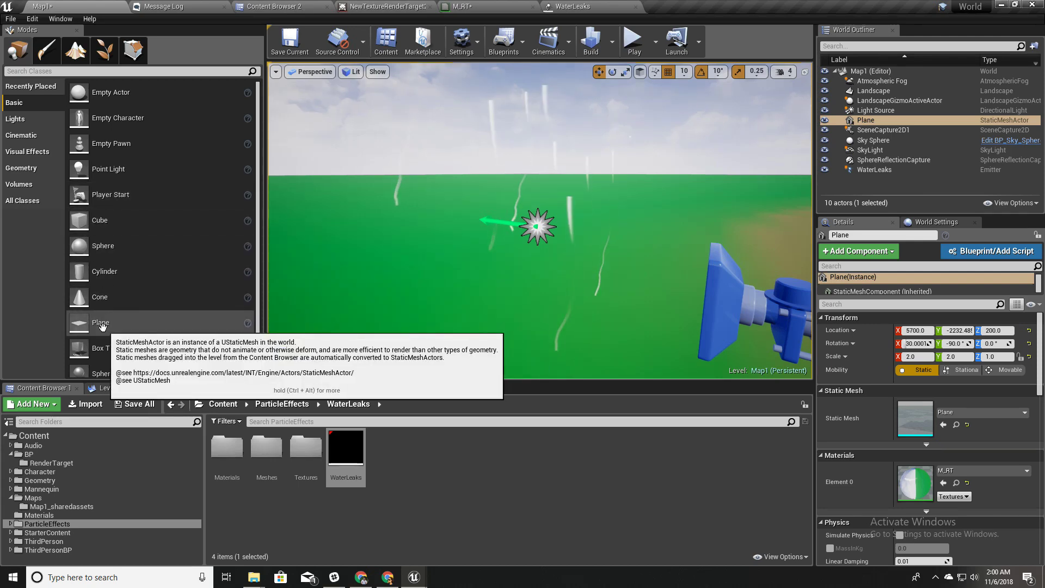
left_click_drag(90, 322, 362, 288)
key("s")
right_click_drag(362, 289, 370, 326)
Rotate the new plane upright by 90° about its Y axis and position it at X 5650.
key("e")
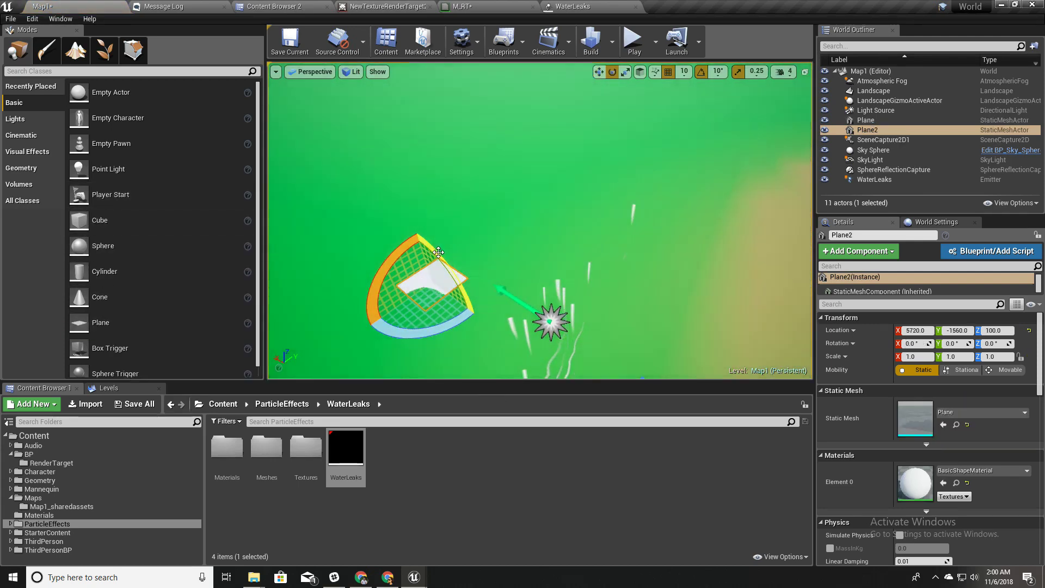
left_click_drag(445, 266, 463, 292)
key("s")
right_click_drag(435, 238, 435, 169)
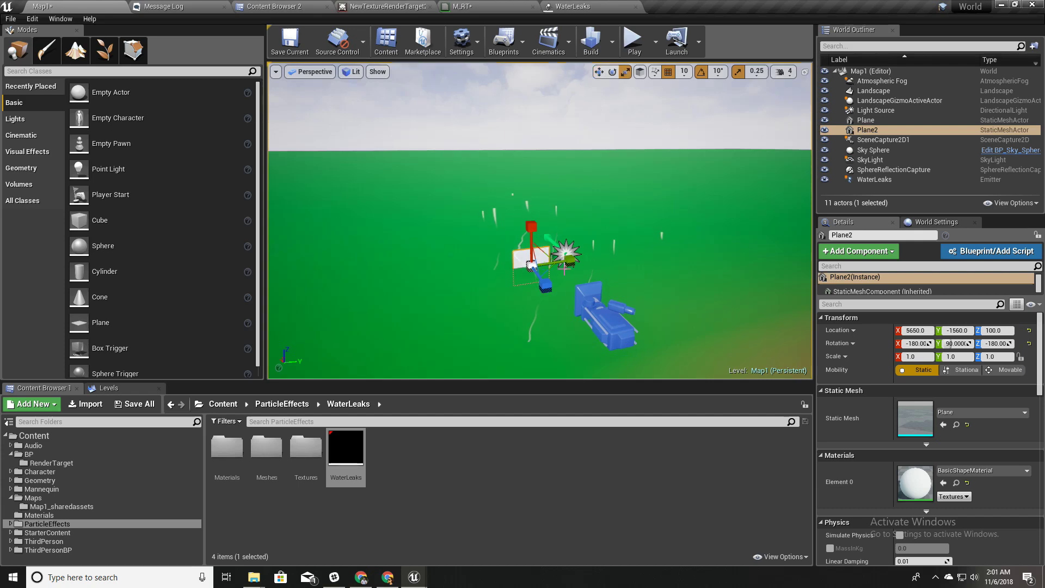
Scale the upright plane to 6.5 in X and Y, and raise it to Z 240.
left_click_drag(545, 251, 590, 205)
key("a")
right_click_drag(484, 283, 653, 272)
right_click_drag(566, 283, 490, 283)
key("w")
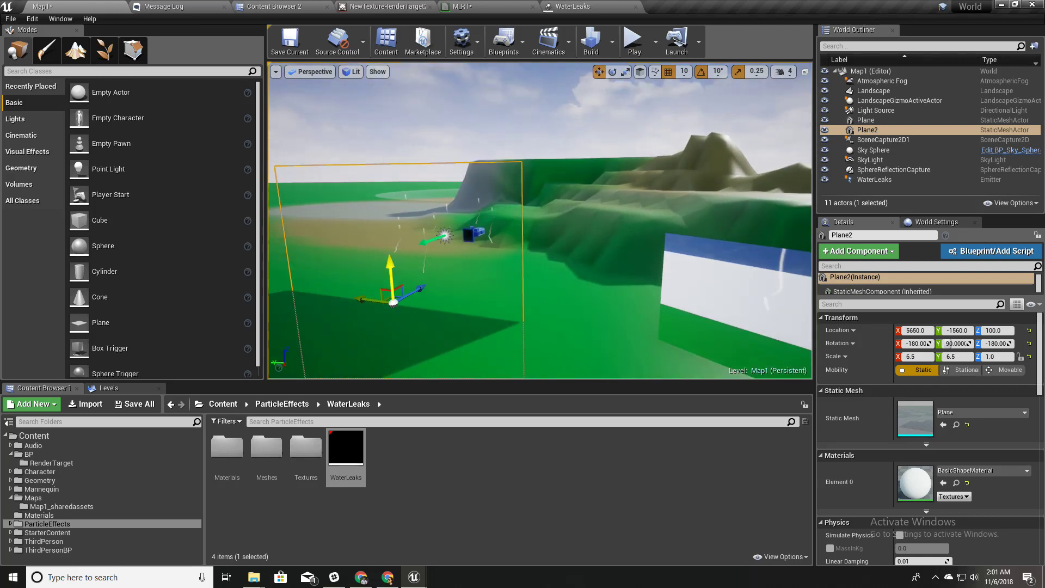
left_click_drag(390, 262, 383, 211)
right_click_drag(522, 270, 468, 270)
right_click_drag(571, 239, 526, 255)
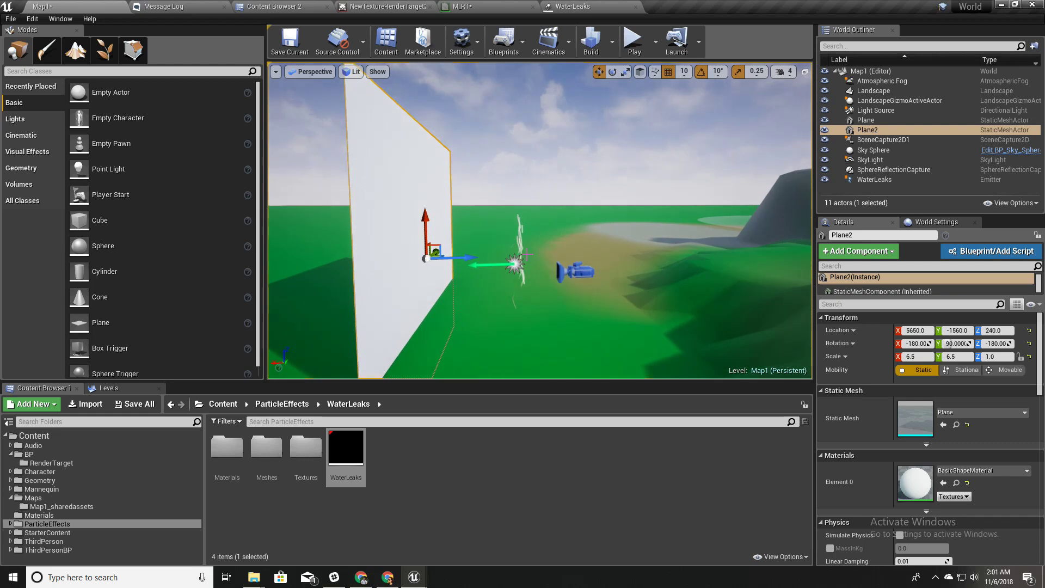
Raise Plane2, the WaterLeaks emitter and the scene capture actor together into the sky, bringing Plane2 to Z 920.
left_click(517, 264, "ctrl")
left_click(560, 270, "ctrl")
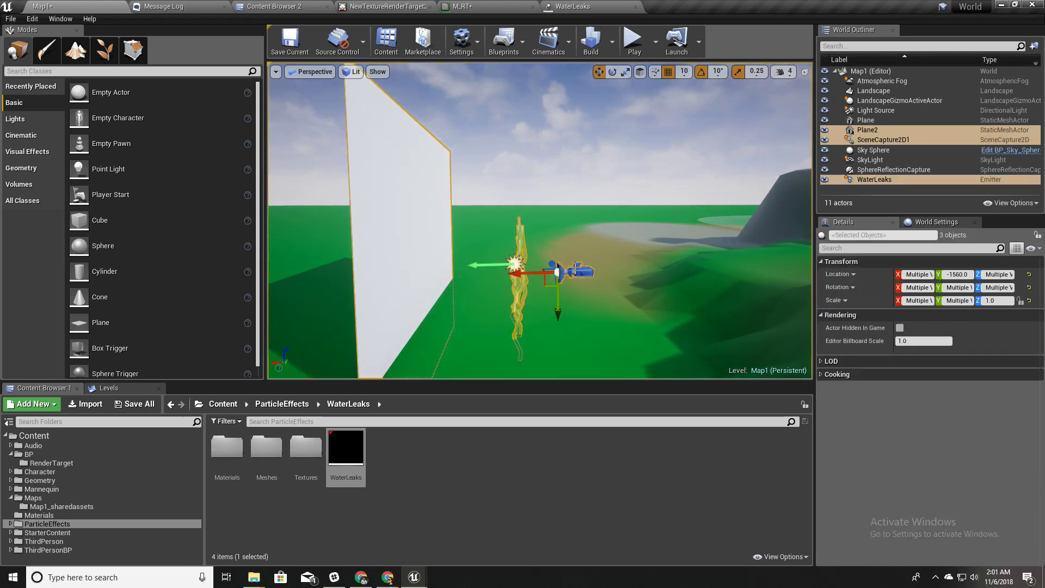
left_click_drag(558, 300, 557, 65)
mouse_move(558, 65)
right_mouse_down()
mouse_move(587, 109)
mouse_move(588, 68)
mouse_move(642, 180)
mouse_move(593, 98)
mouse_move(561, 68)
mouse_move(522, 76)
mouse_move(545, 81)
mouse_move(479, 65)
mouse_move(522, 98)
right_mouse_up()
right_click_drag(550, 292, 583, 295)
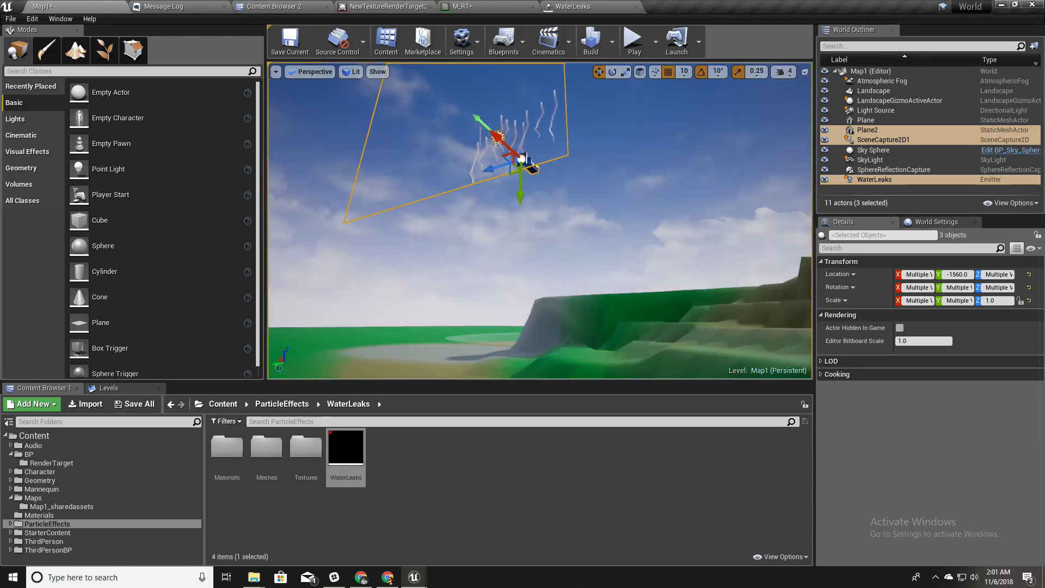
Examine the raised setup and the captured image on the display plane, checking how fully Plane2 fills the background.
key("d")
right_click_drag(539, 220, 353, 258)
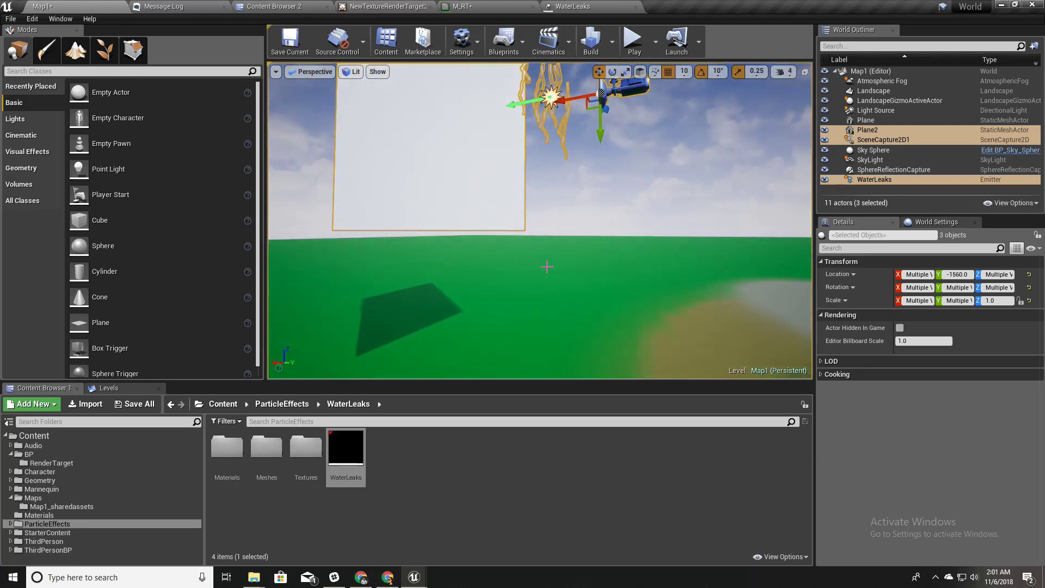
right_click_drag(546, 267, 806, 278)
key("s")
key("w")
mouse_move(540, 220)
right_mouse_down()
mouse_move(609, 223)
mouse_move(561, 223)
mouse_move(579, 182)
mouse_move(536, 194)
mouse_move(471, 186)
mouse_move(550, 215)
right_mouse_up()
right_click_drag(544, 276, 544, 276)
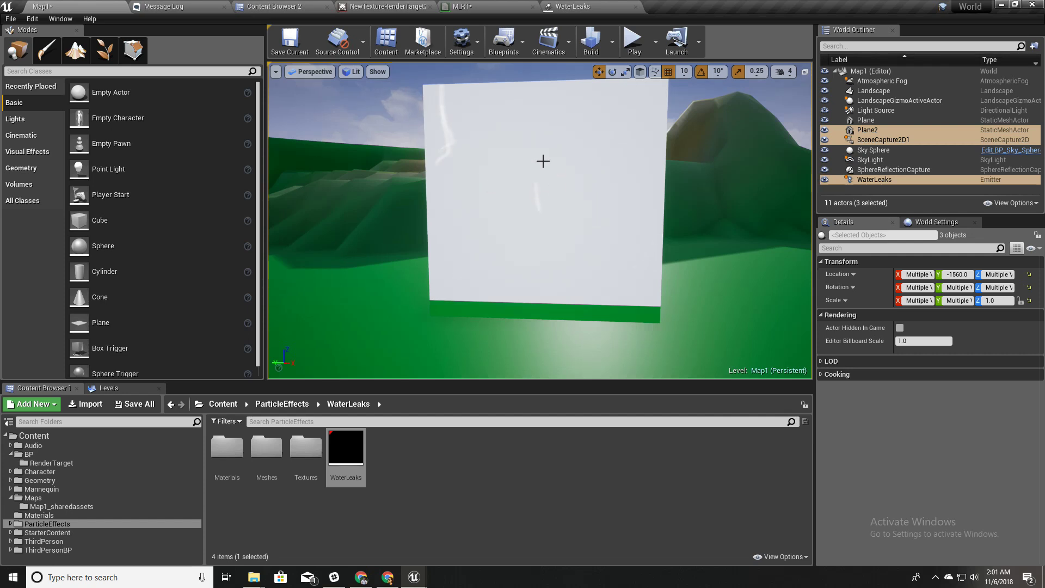
right_click_drag(545, 275, 485, 172)
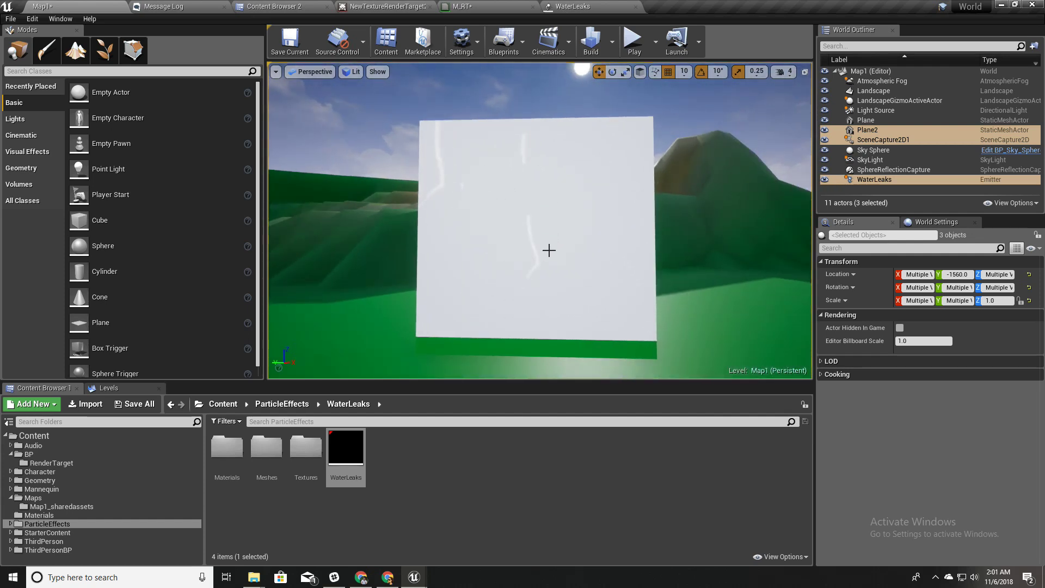
right_click_drag(549, 250, 549, 250)
Create a new material named M_Black in the Materials folder for Plane2.
left_click(418, 148)
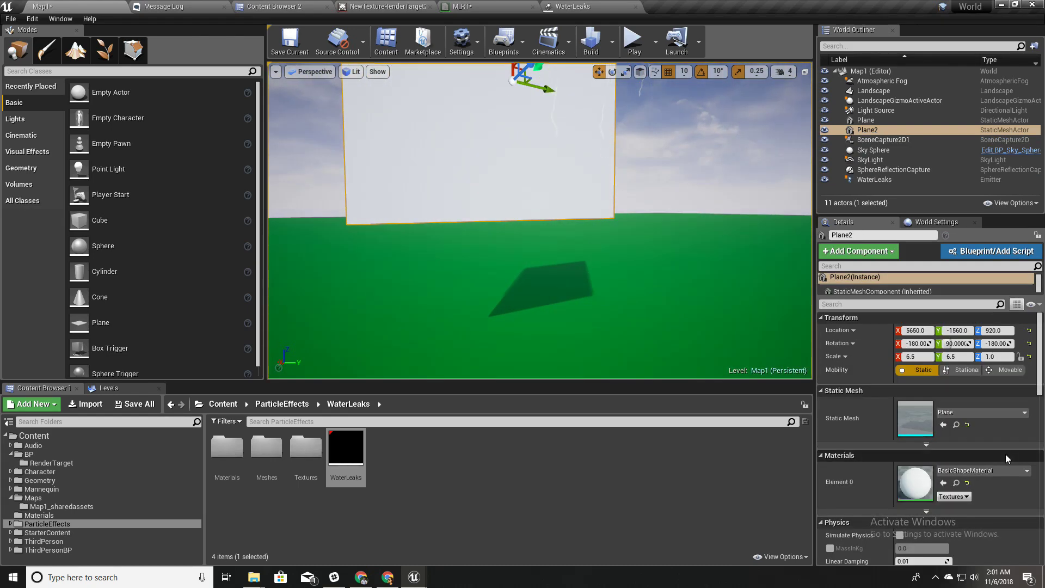
left_click(979, 472)
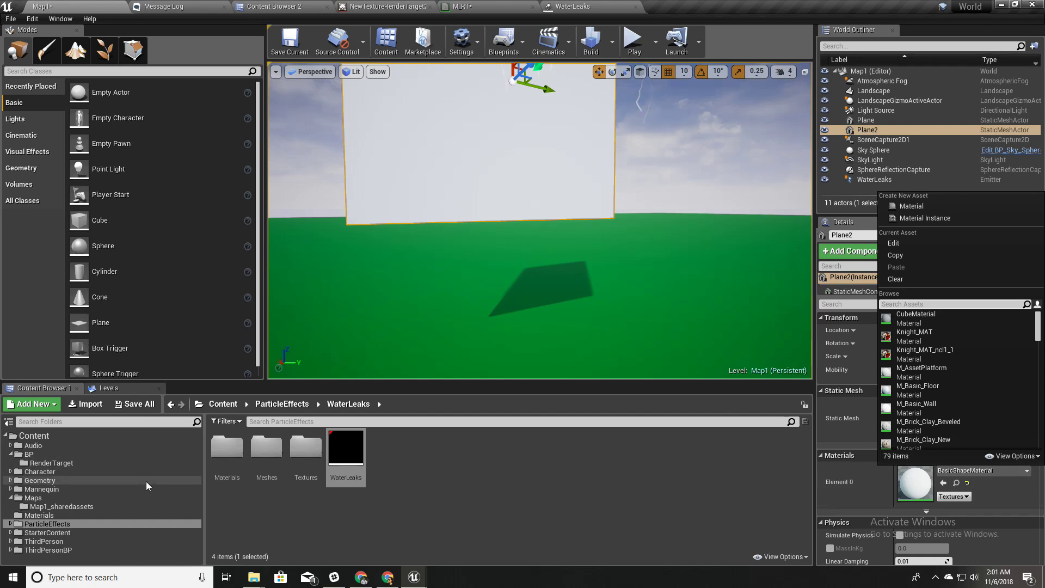
left_click(58, 514)
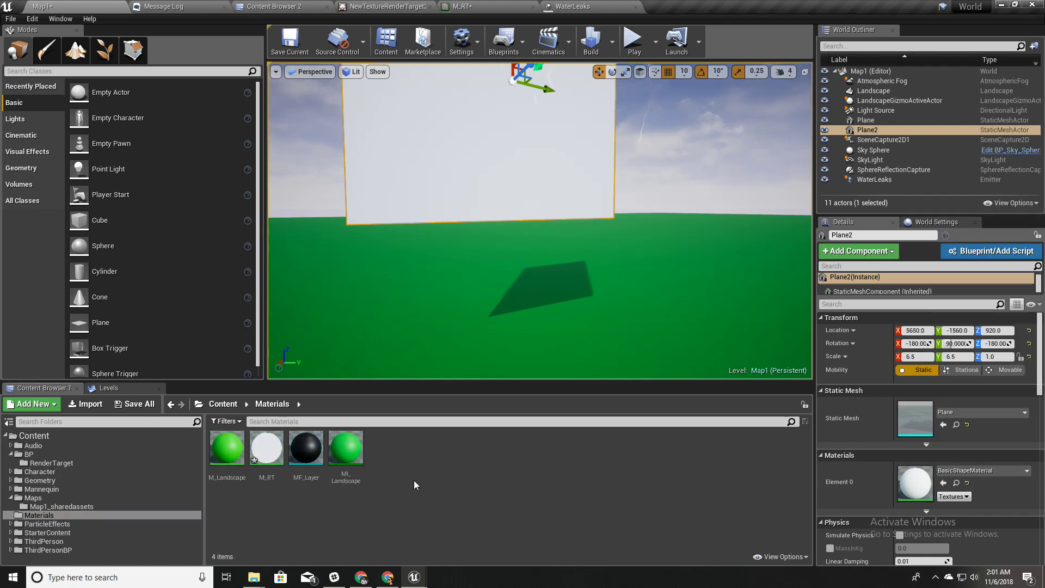
right_click(413, 480)
left_click(475, 276)
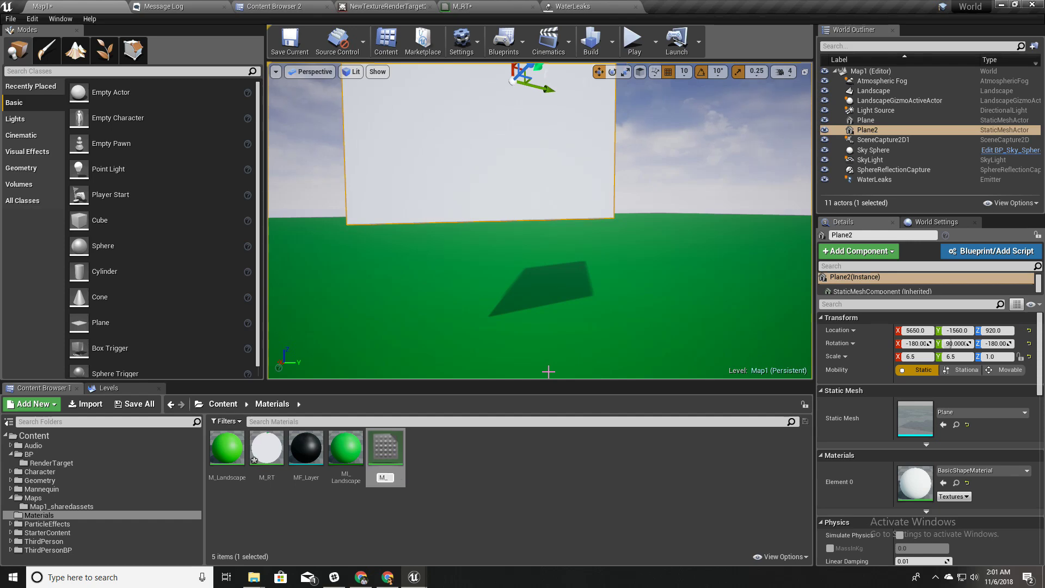
type("M_Black")
key("Return")
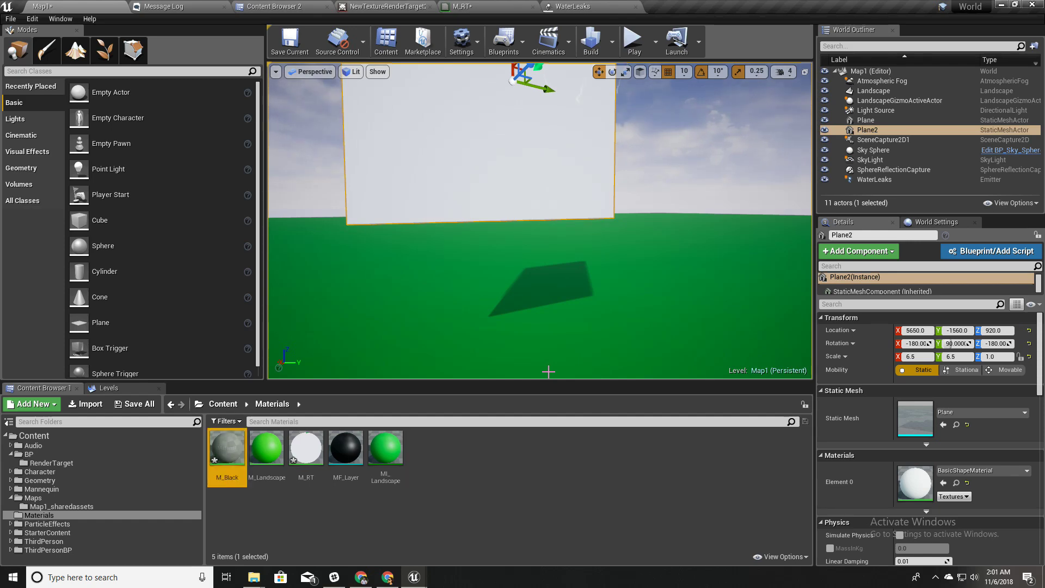
Open M_Black and set its shading model to Unlit.
key("Return")
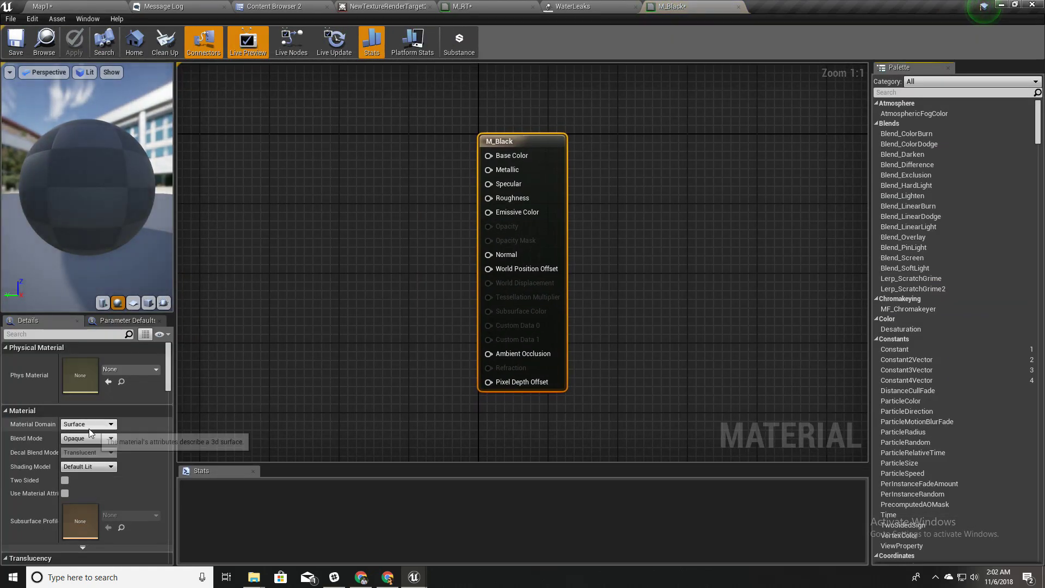
left_click(87, 467)
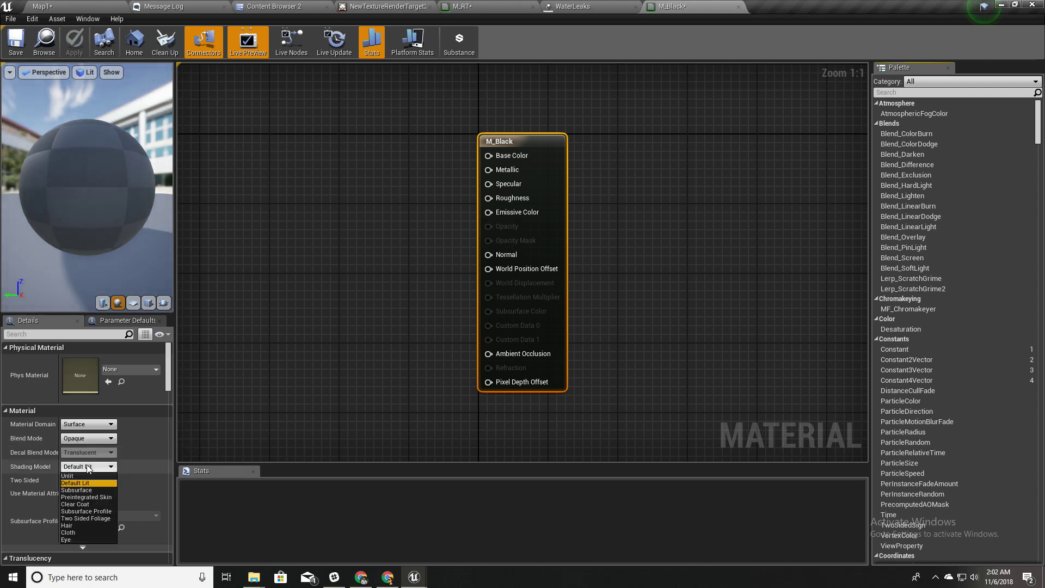
left_click(84, 473)
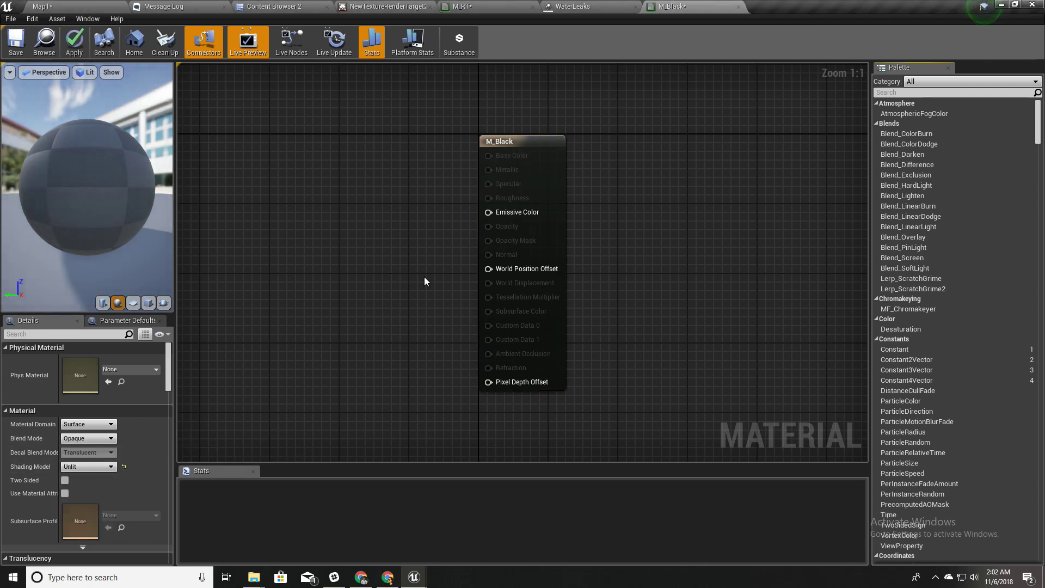
Promote M_Black's Emissive Color input to a parameter, place the node beside the material node, and apply the material.
right_click(499, 213)
left_click(521, 228)
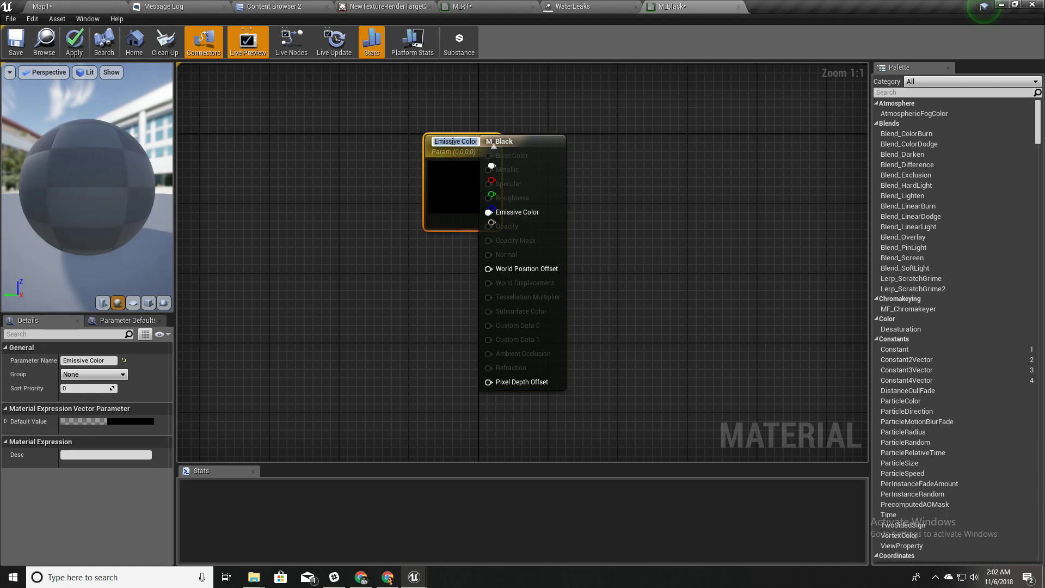
left_click_drag(443, 188, 349, 204)
left_click(75, 48)
Return to Map1 and assign M_Black as Plane2's Element 0 material.
left_click(75, 6)
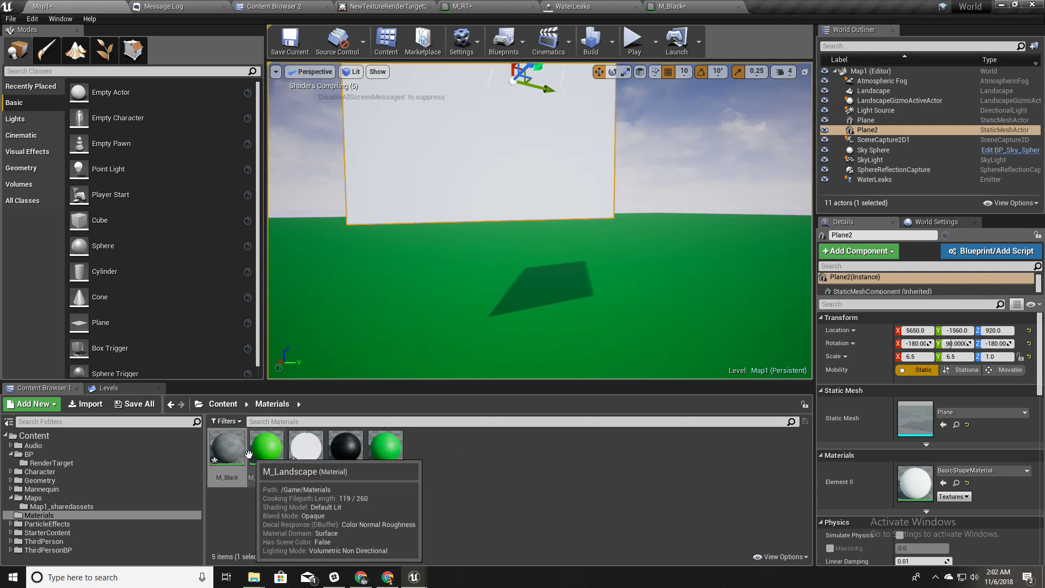
left_click_drag(227, 447, 957, 482)
right_click_drag(544, 218, 521, 217)
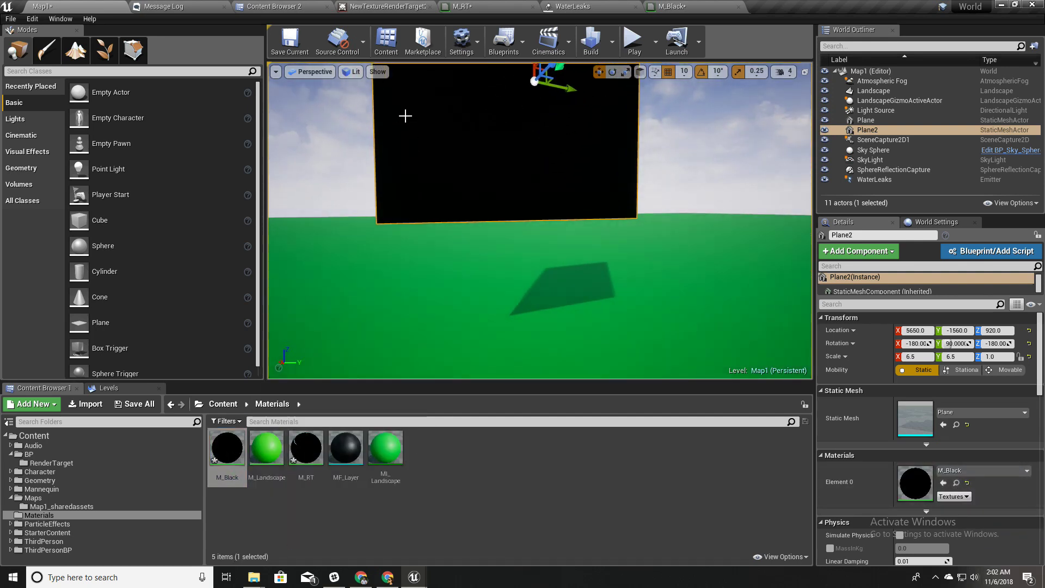
Examine the water effect against the black background in the captured image on the display plane.
right_click_drag(405, 115, 383, 102)
mouse_move(598, 163)
right_mouse_down()
mouse_move(490, 169)
mouse_move(446, 190)
mouse_move(474, 206)
mouse_move(402, 196)
mouse_move(395, 210)
mouse_move(443, 223)
mouse_move(597, 139)
right_mouse_up()
key("w")
key("w")
key("s")
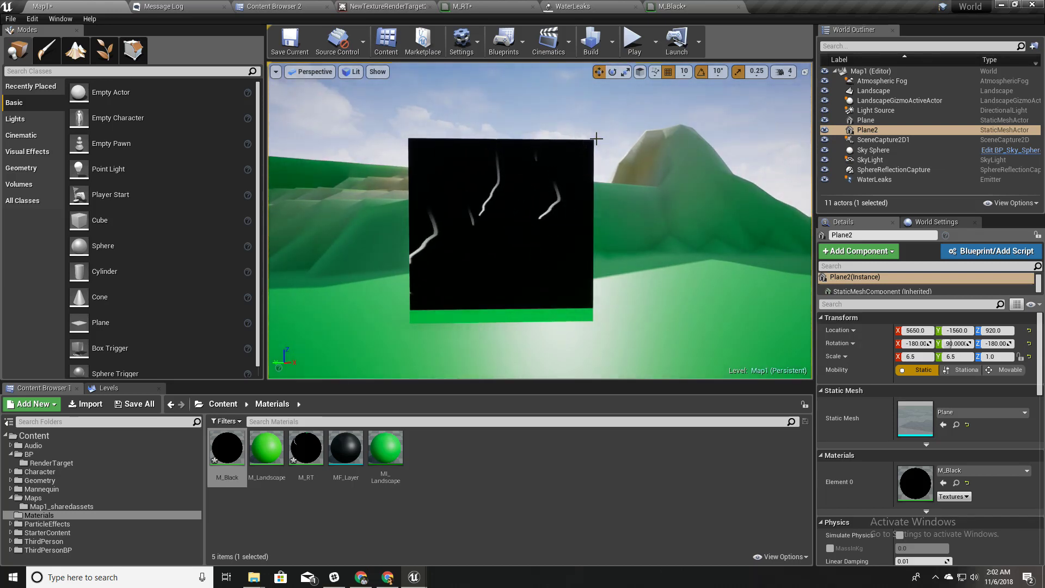
scroll(585, 206, "up", 4)
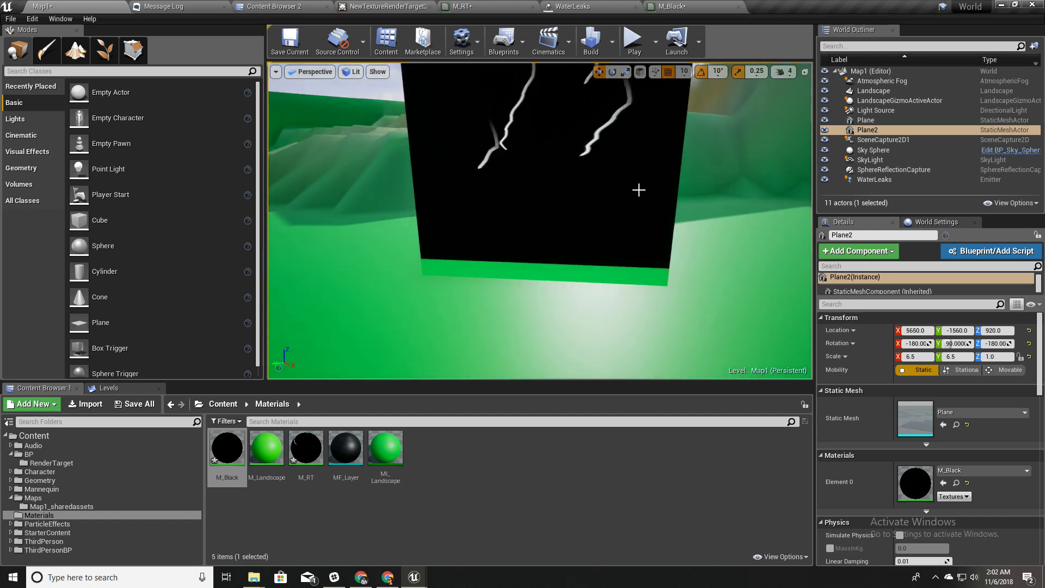
Examine the captured water effect on the display plane from farther back, including in the full-screen viewport.
right_click_drag(639, 190, 577, 163)
key("d")
key("s")
right_click_drag(517, 224, 644, 202)
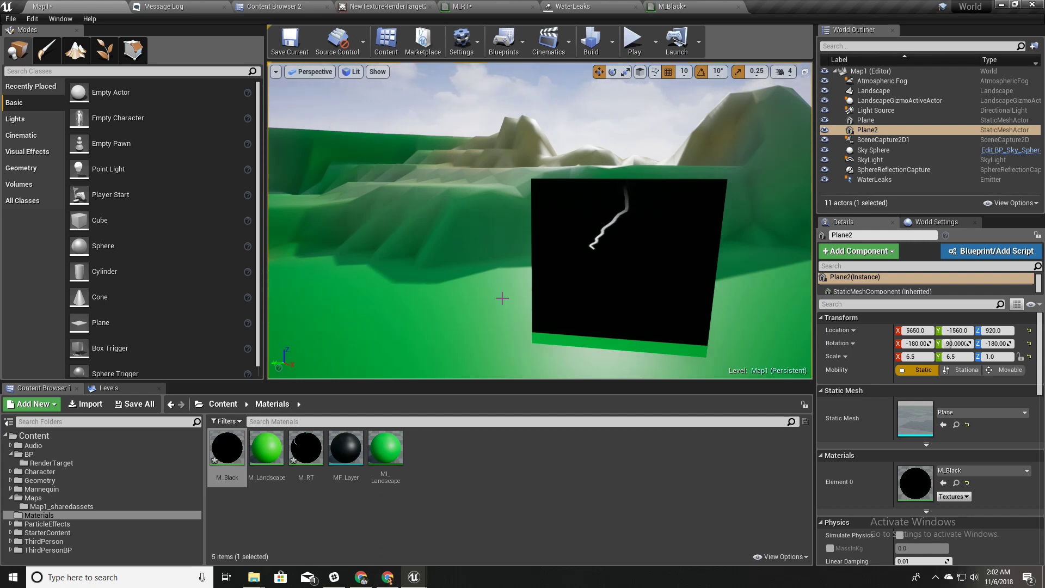
right_click_drag(483, 306, 489, 281)
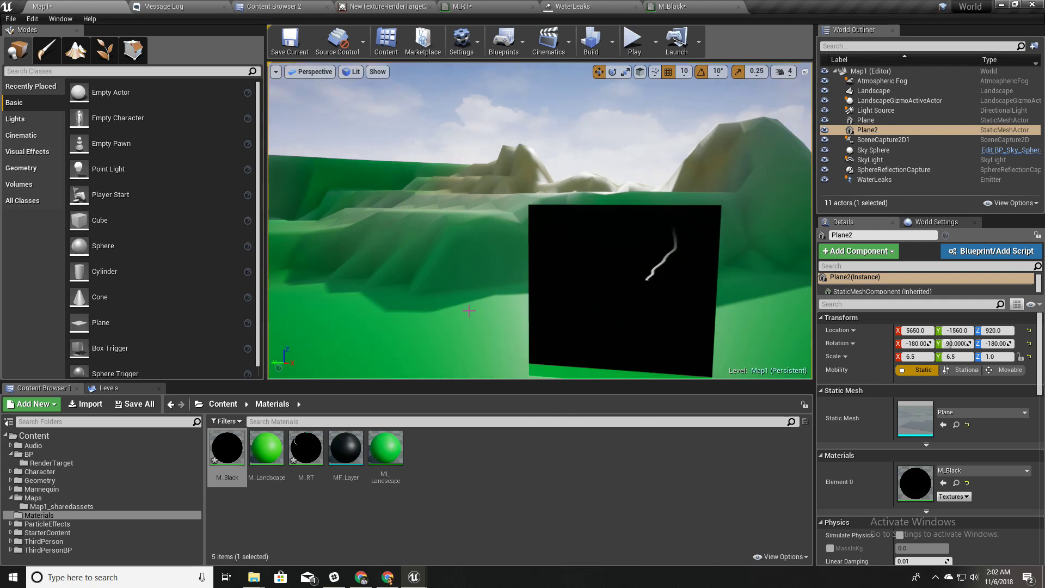
key("F11")
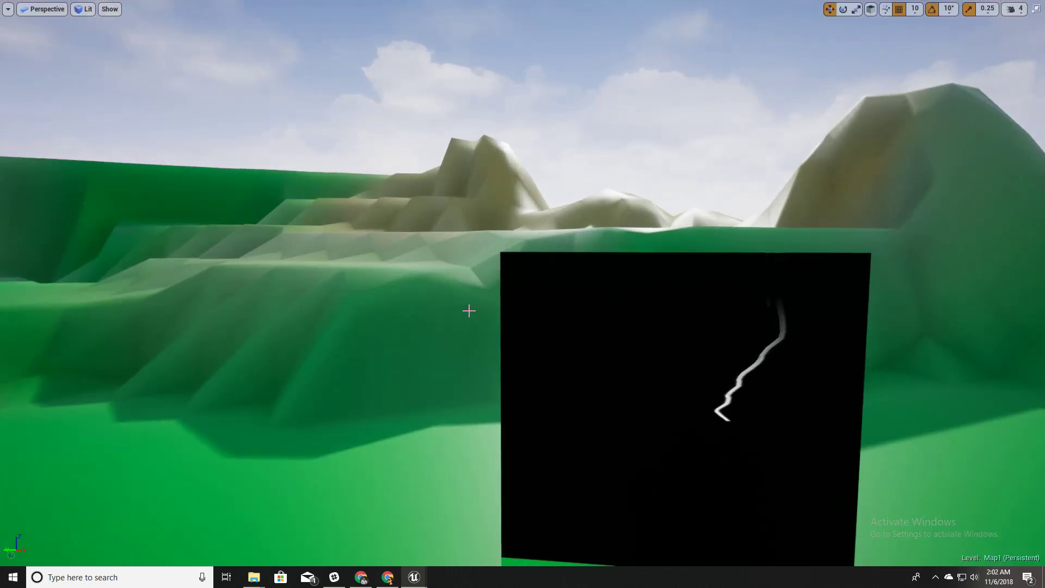
key("F11")
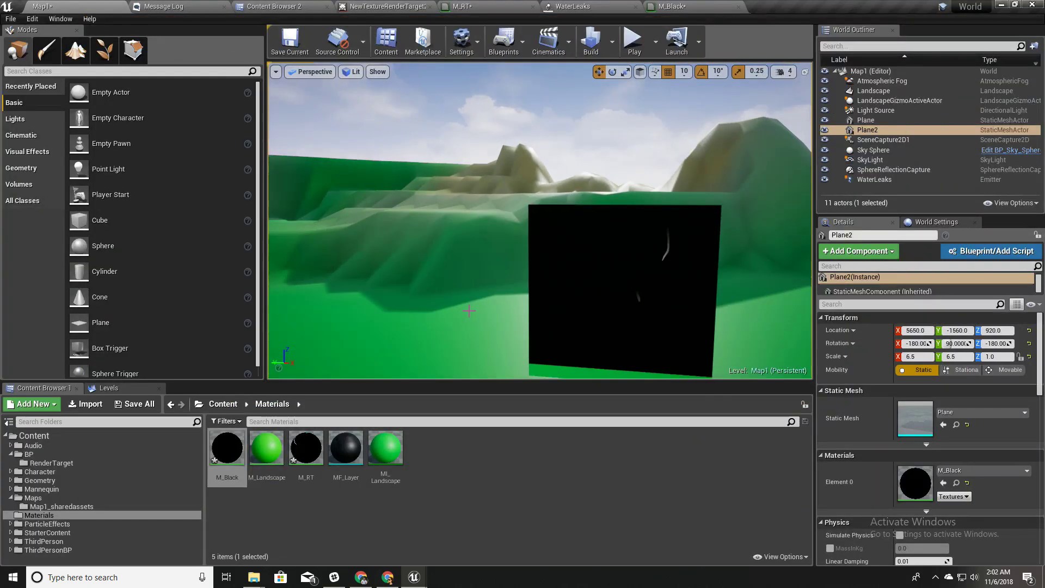
Find the Post Process Volume actor and place it in the level on the open ground beside the display plane.
left_click(879, 140)
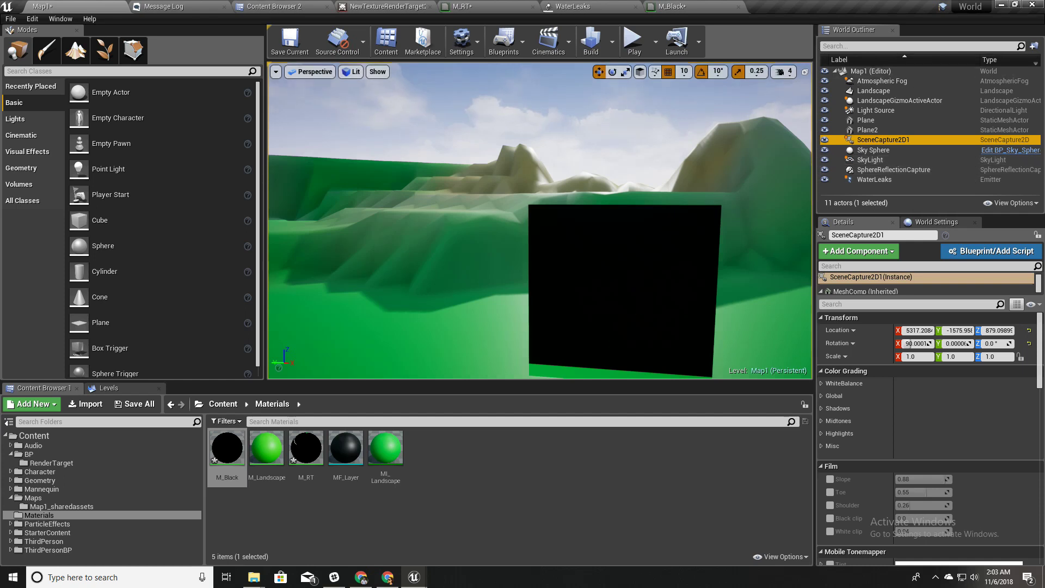
left_click(71, 71)
type("post")
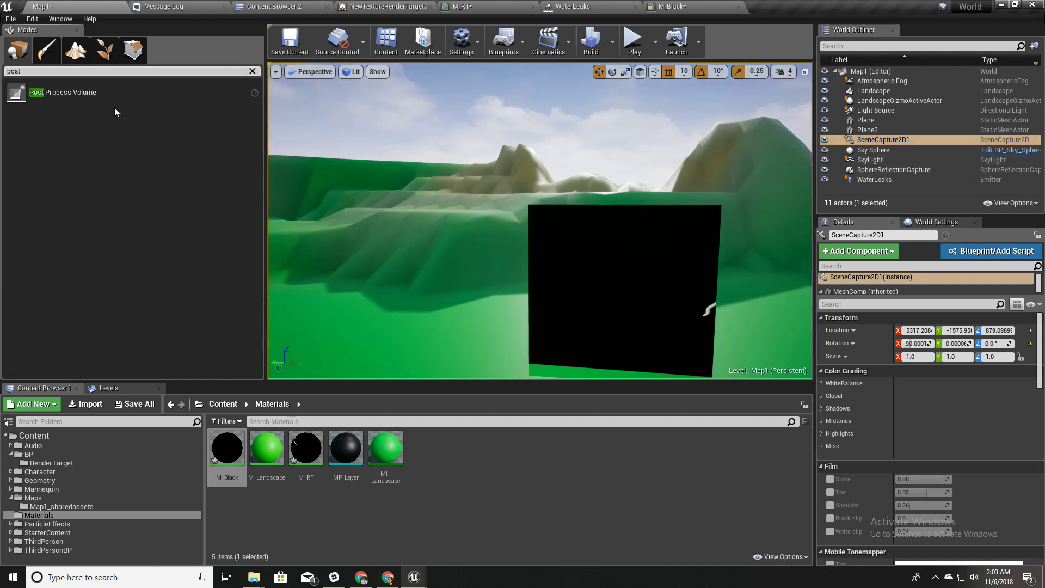
left_click_drag(112, 95, 401, 289)
right_click_drag(401, 289, 370, 289)
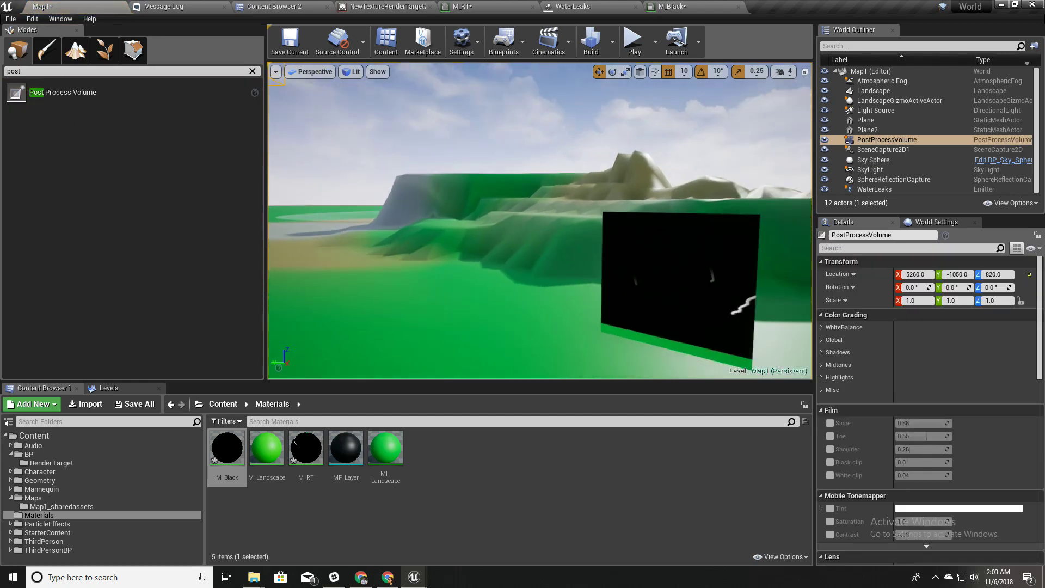
Enable Infinite Extent (Unbound) for the PostProcessVolume and look over the volume in the level.
left_click(919, 140)
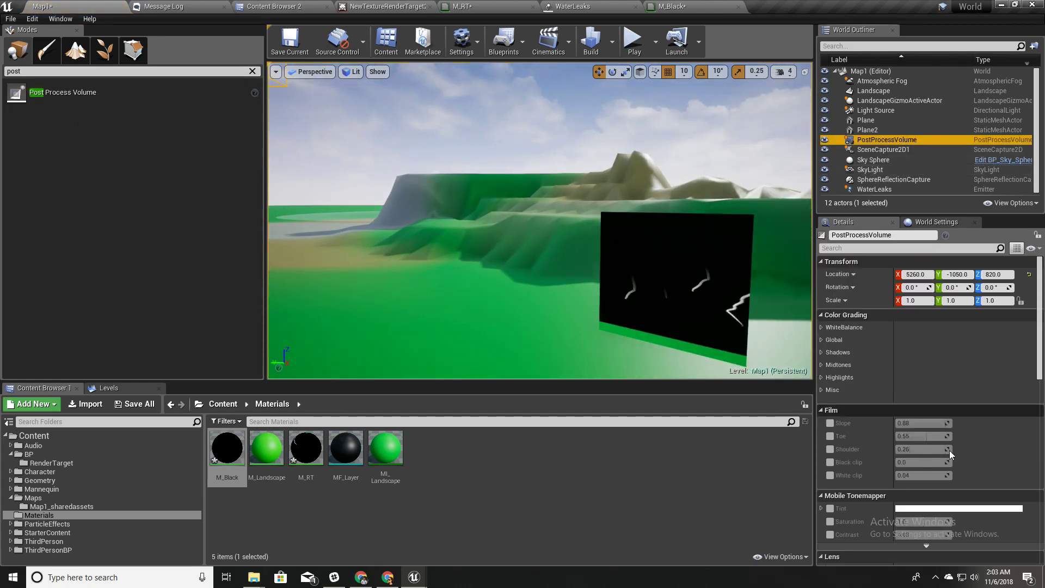
scroll(947, 473, "down", 8)
scroll(943, 475, "down", 8)
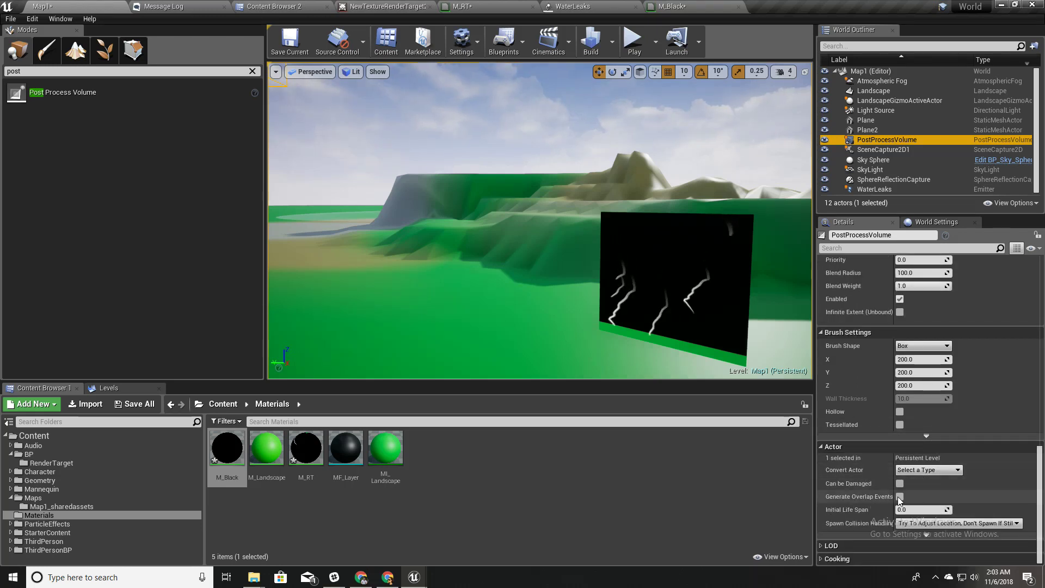
scroll(910, 497, "up", 3)
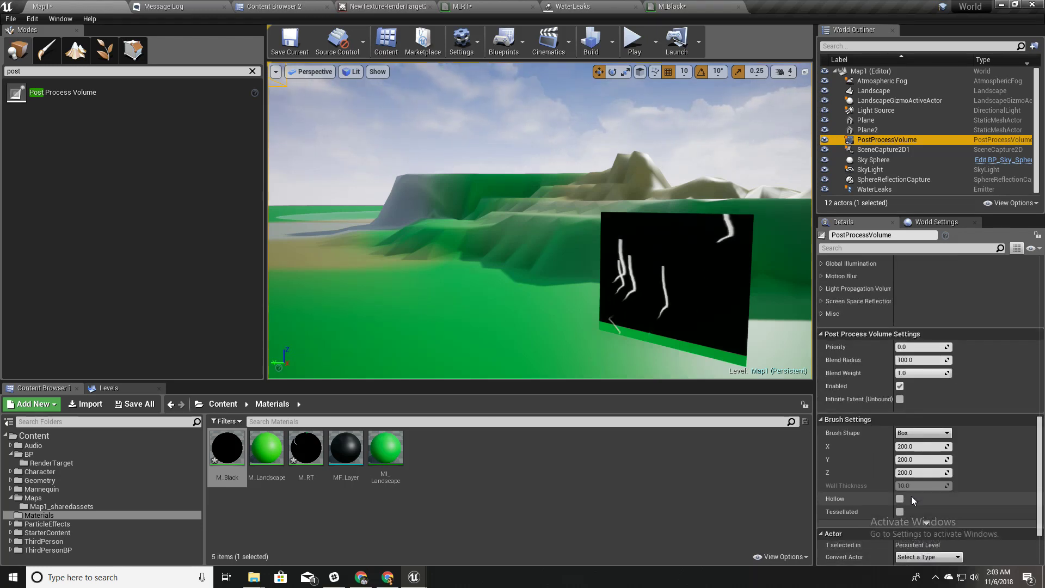
left_click(899, 399)
key("s")
right_click_drag(680, 283, 751, 280)
key("w")
right_click_drag(465, 283, 342, 245)
key("w")
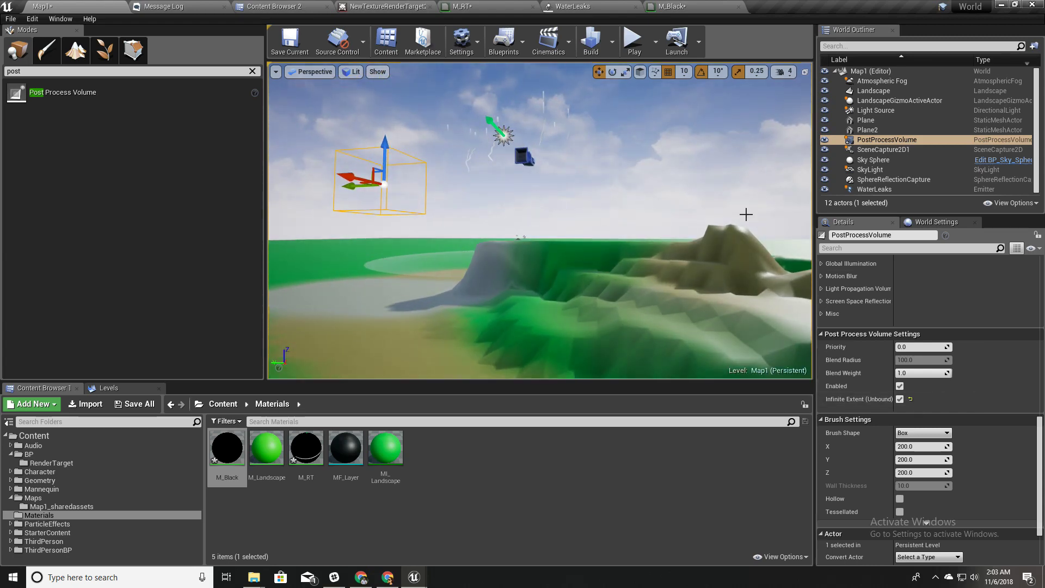
Add one element to the PostProcessVolume's Post Process Materials array and make it an Asset reference.
scroll(948, 449, "up", 7)
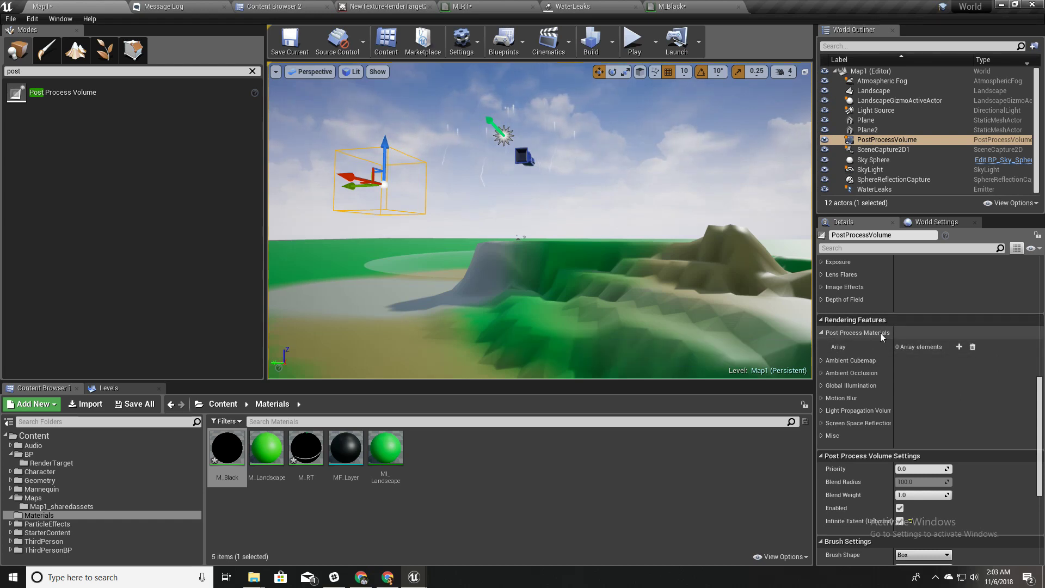
left_click(958, 348)
left_click(918, 361)
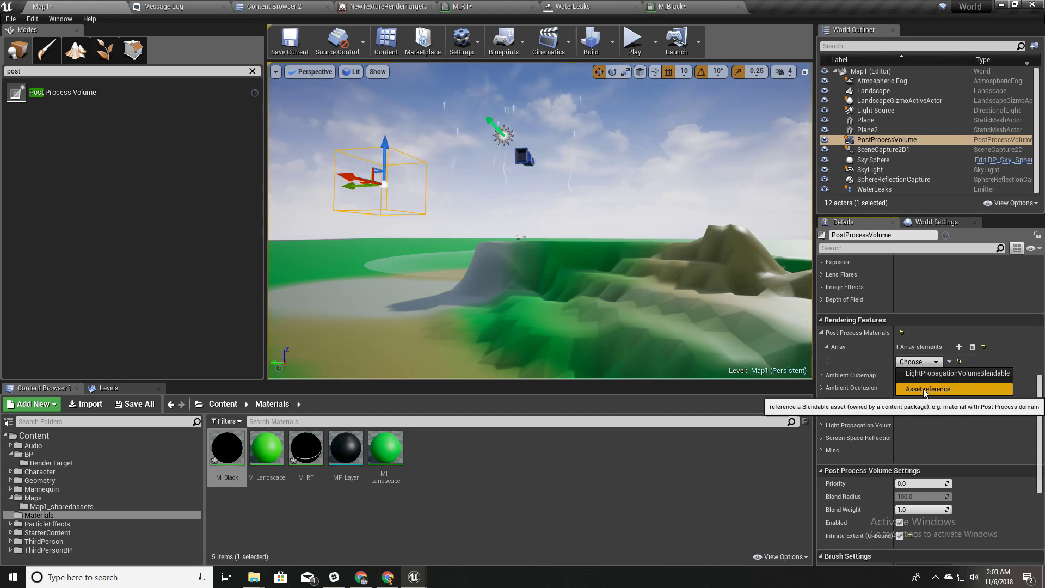
left_click(923, 389)
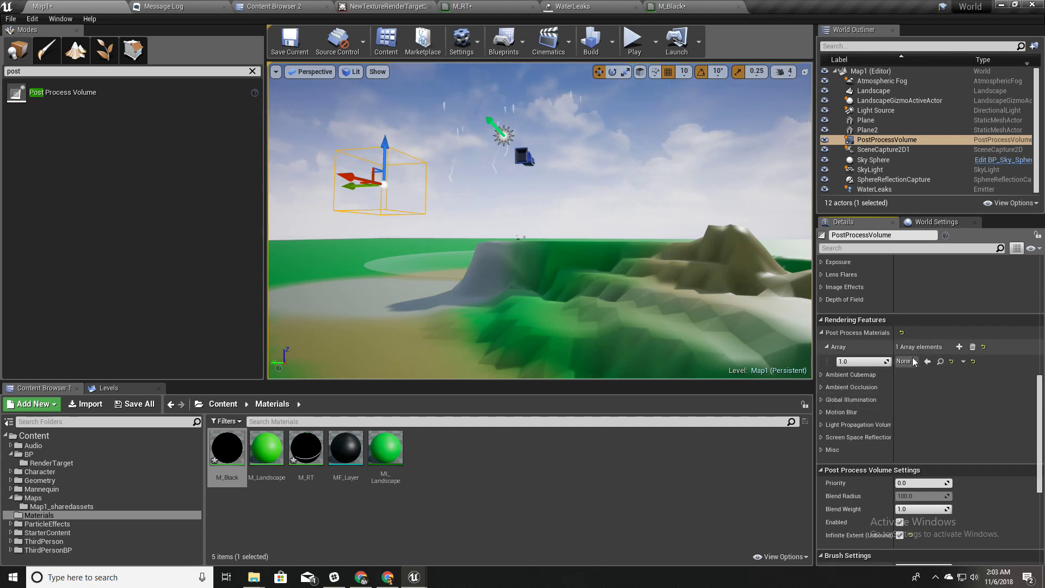
Open M_RT, set its Material Domain to Post Process, apply the change, and return to Map1.
double_click(305, 455)
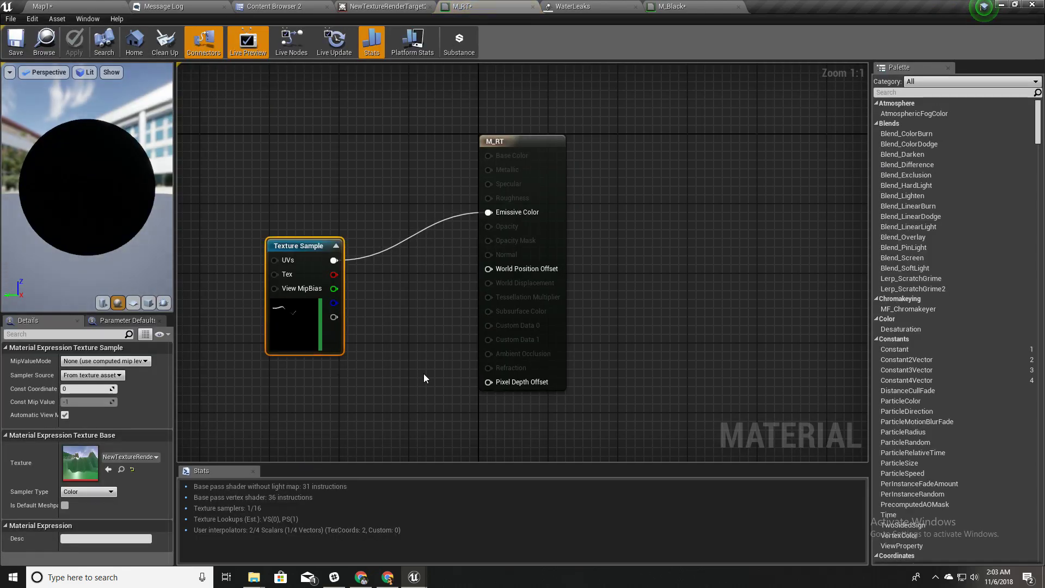
right_click_drag(423, 374, 535, 371)
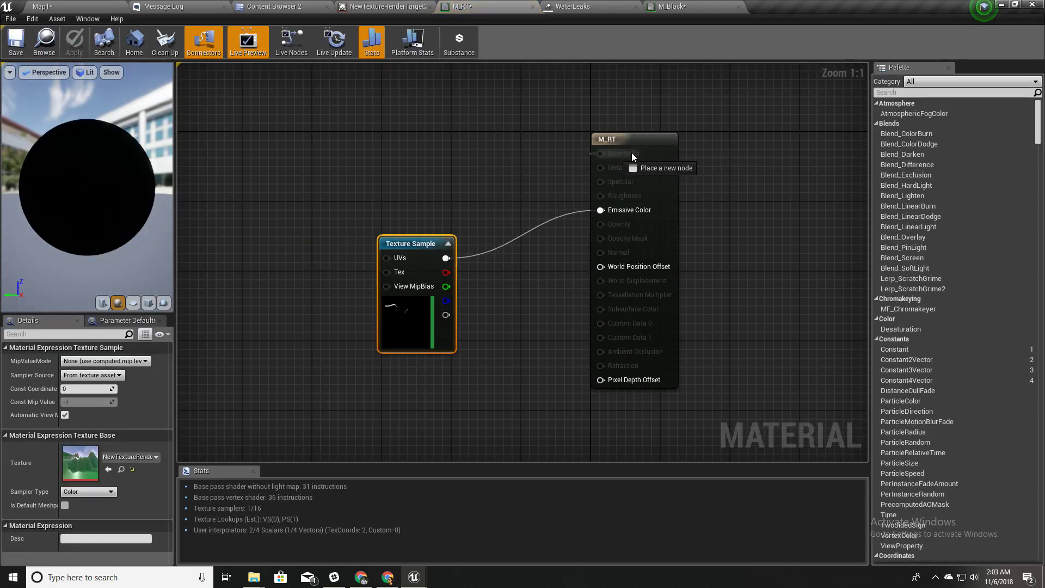
right_click_drag(336, 260, 373, 308)
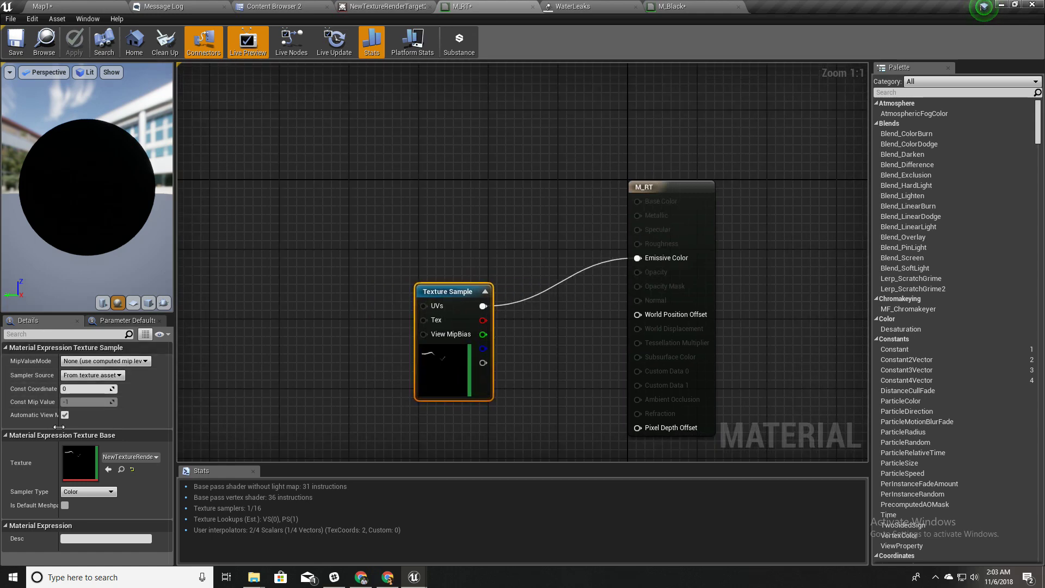
left_click(662, 193)
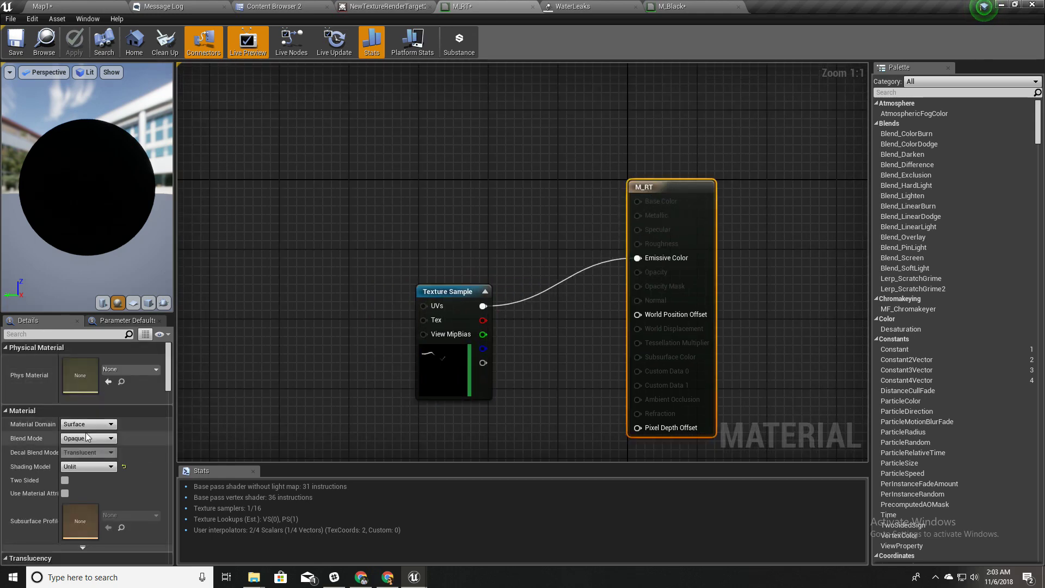
left_click(74, 425)
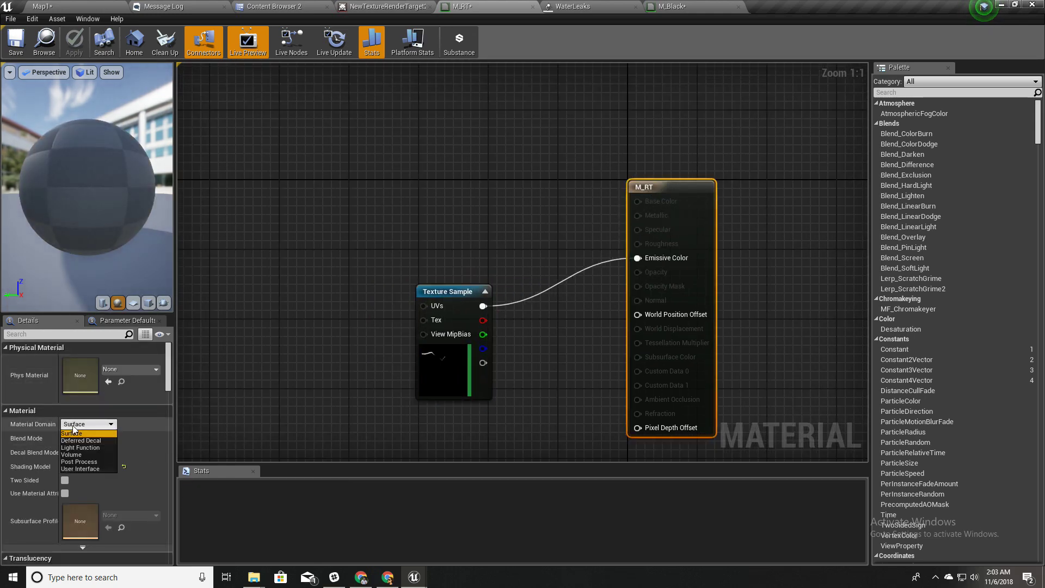
left_click(73, 461)
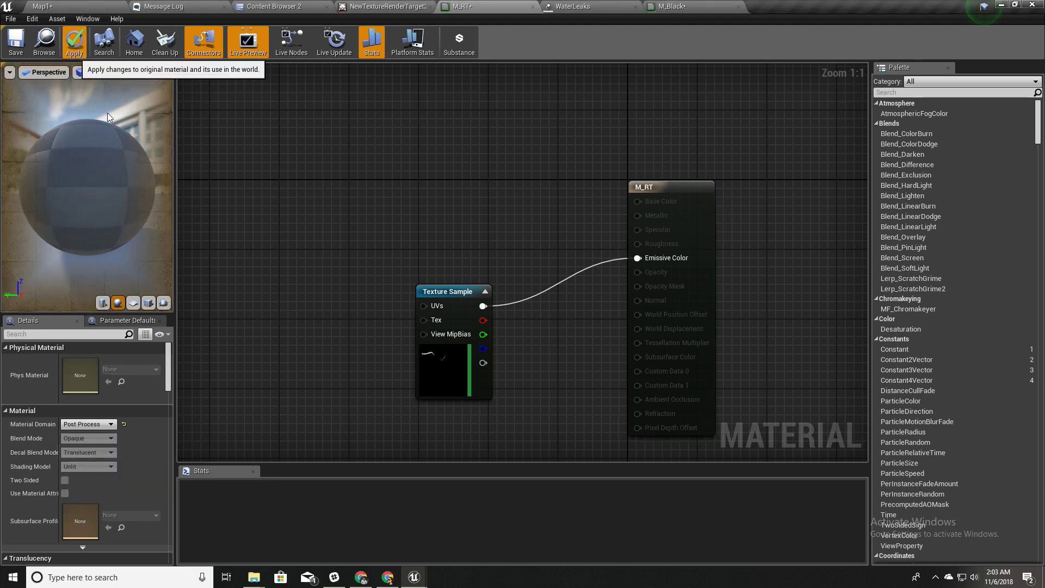
left_click(74, 42)
left_click(64, 7)
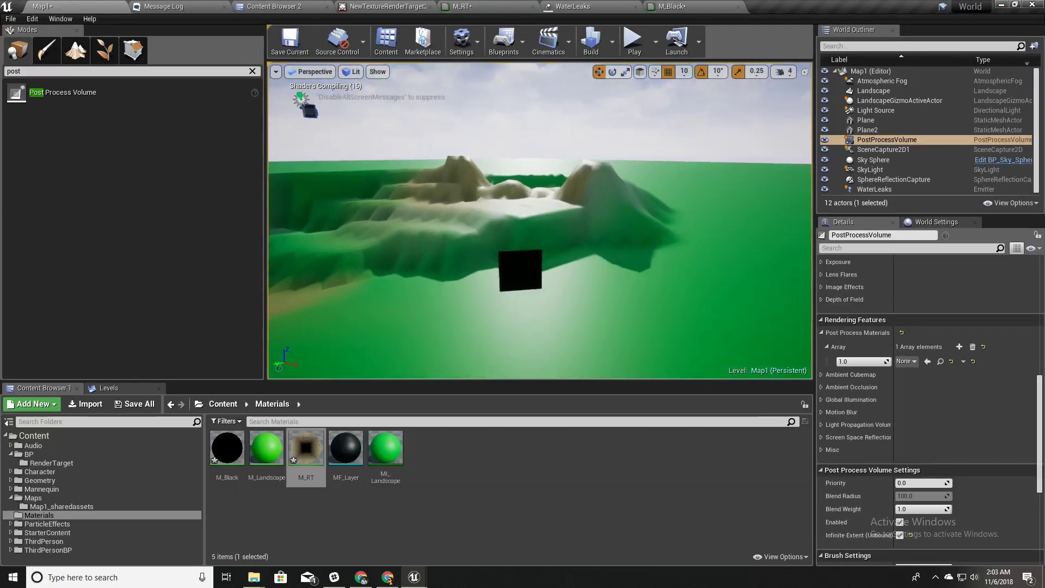
Delete the display plane named Plane from the level.
key("w")
right_click_drag(539, 220, 636, 257)
key("s")
key("w")
key("s")
left_click(598, 205)
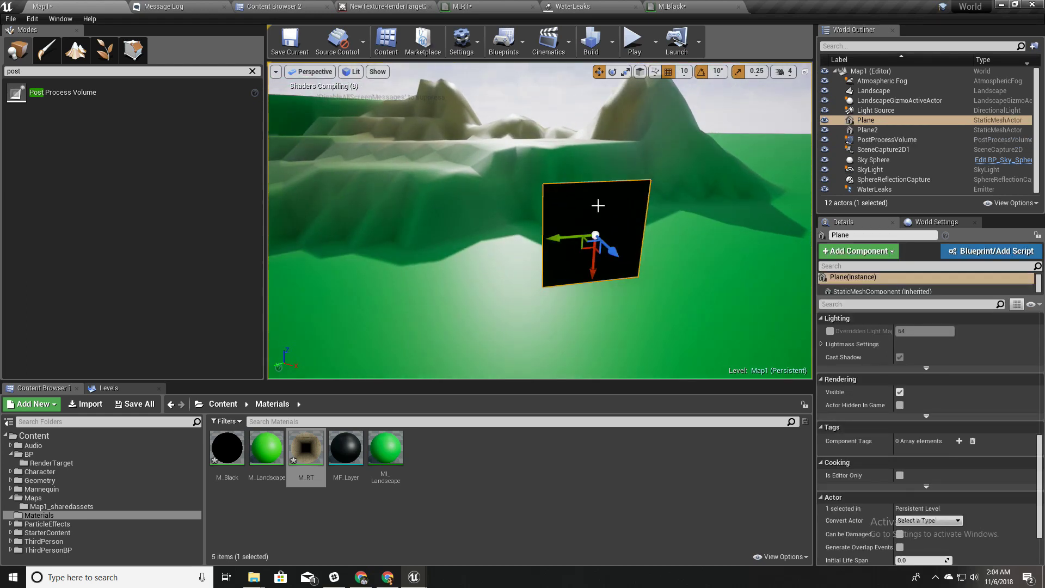
key("Delete")
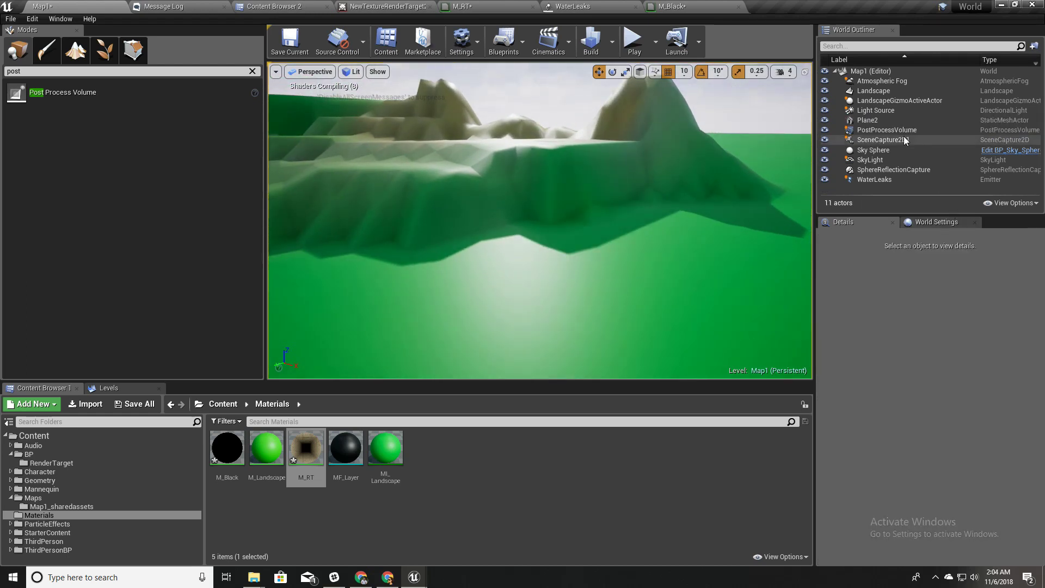
Assign M_RT to the asset reference in the PostProcessVolume's Post Process Materials array.
left_click(883, 131)
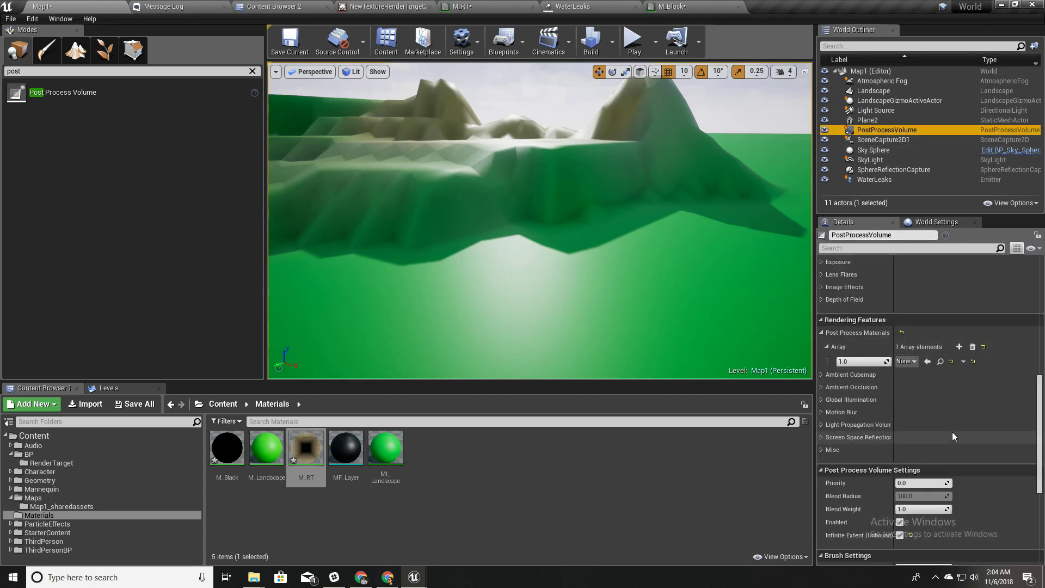
left_click_drag(306, 477, 912, 366)
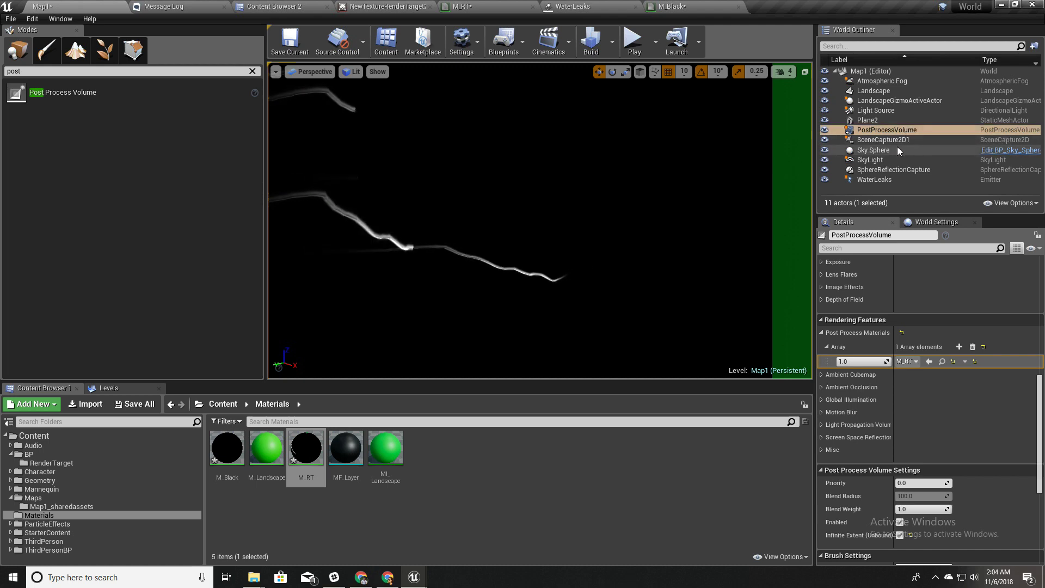
Set SceneCapture2D1's X rotation to 0 and check the water effect in the full-screen viewport.
left_click(878, 141)
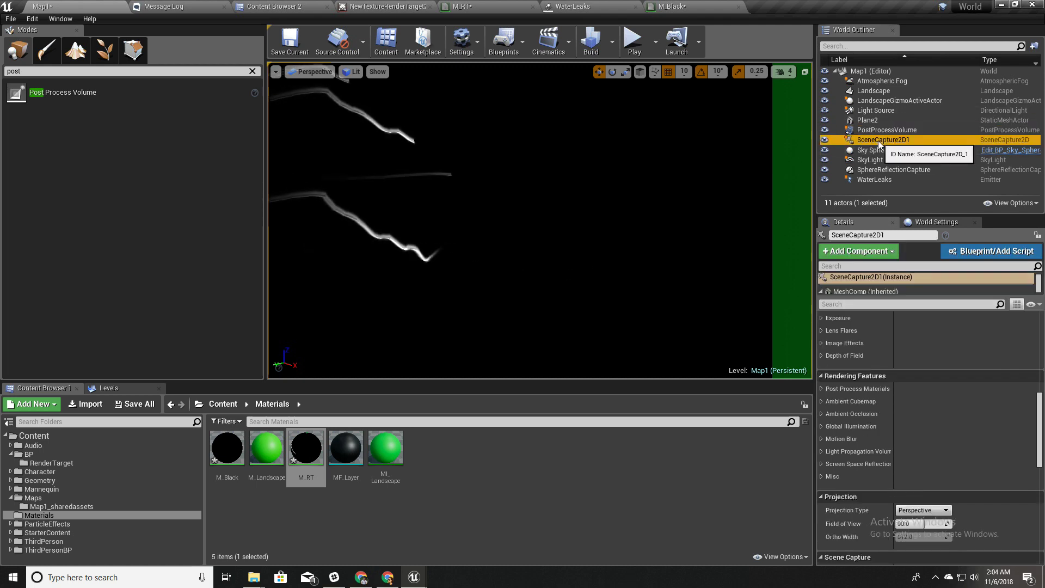
scroll(925, 422, "down", 10)
scroll(930, 424, "up", 1)
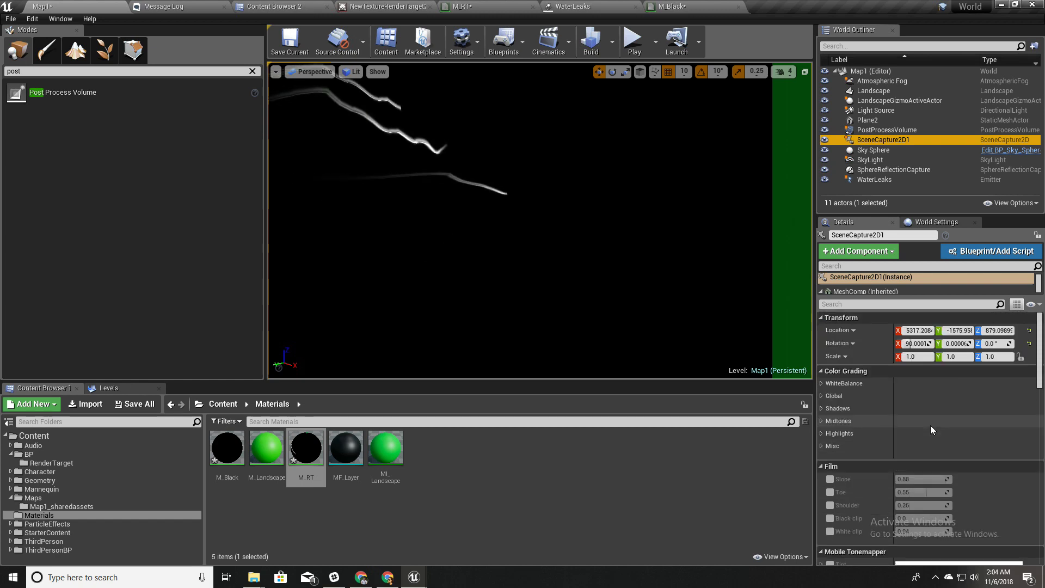
left_click(914, 344)
type("0")
key("Return")
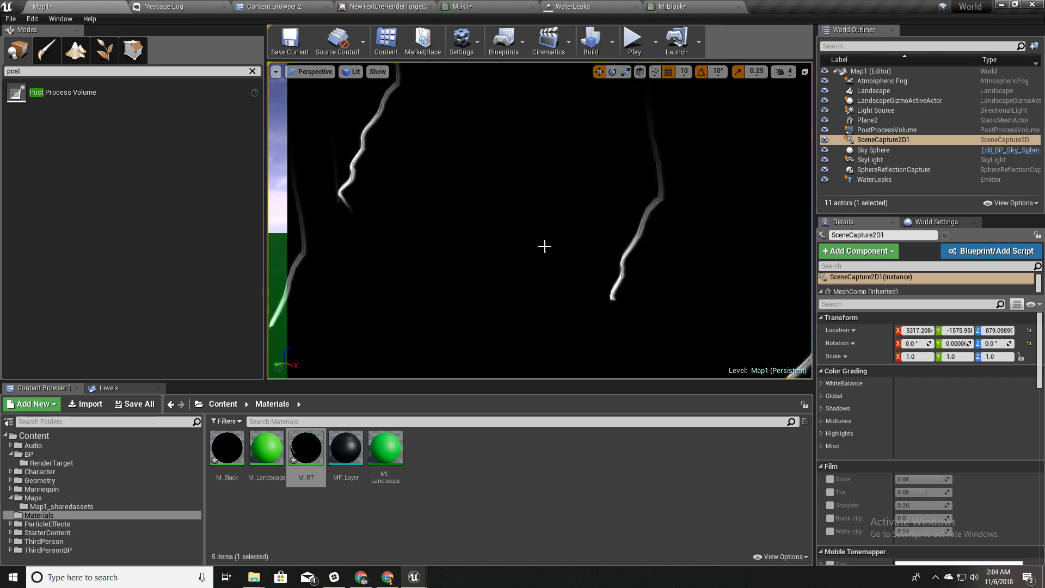
key("F11")
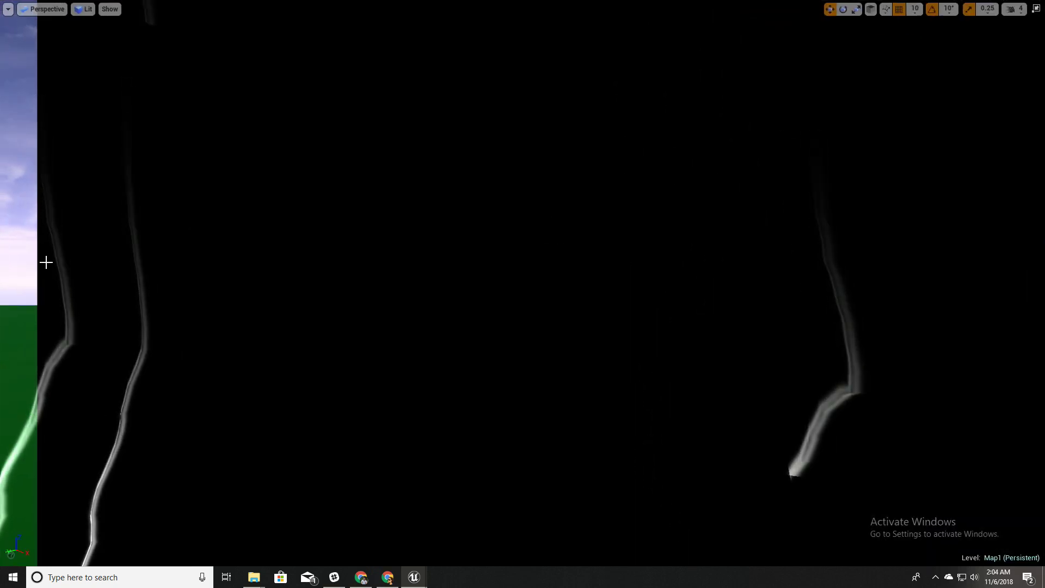
key("F11")
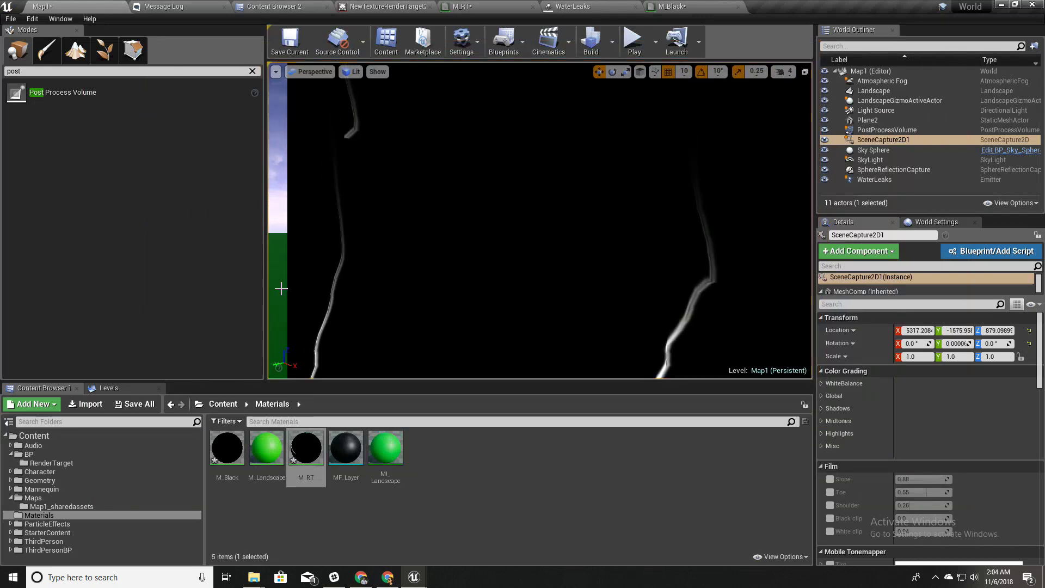
Disable the PostProcessVolume through its Enabled setting.
left_click(375, 242)
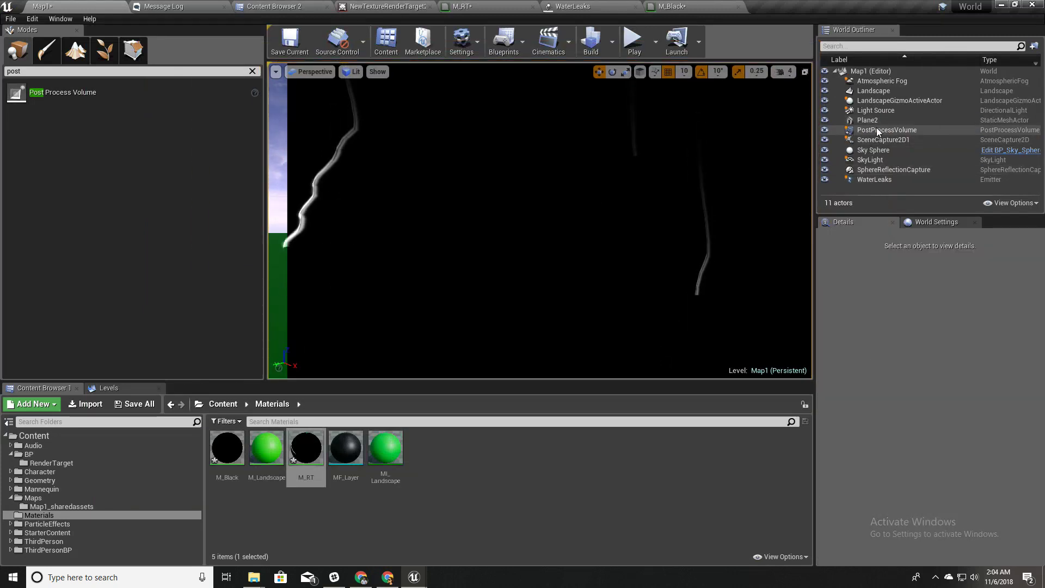
left_click(848, 131)
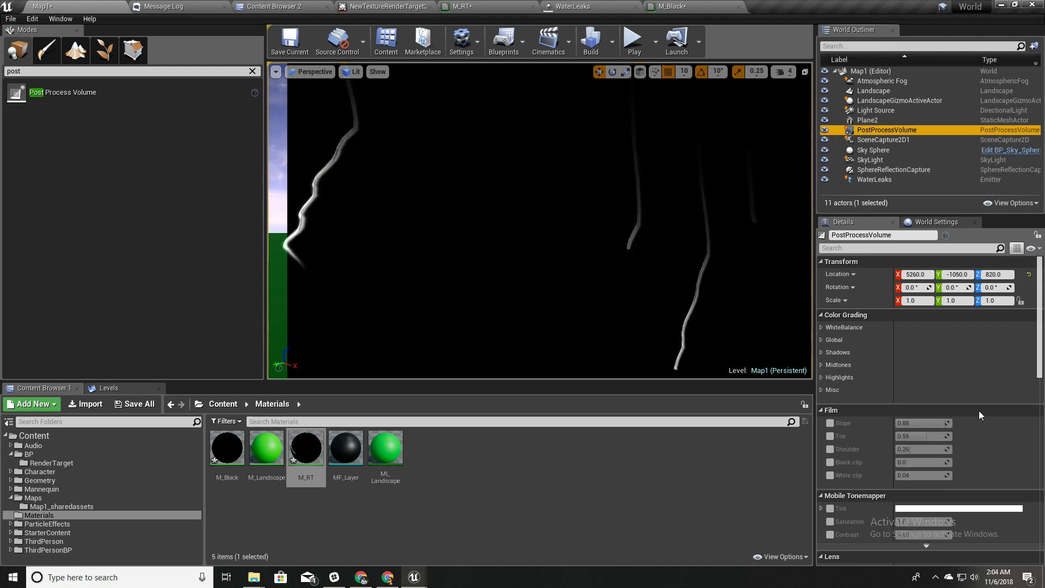
scroll(984, 423, "down", 10)
scroll(964, 433, "down", 3)
left_click(900, 394)
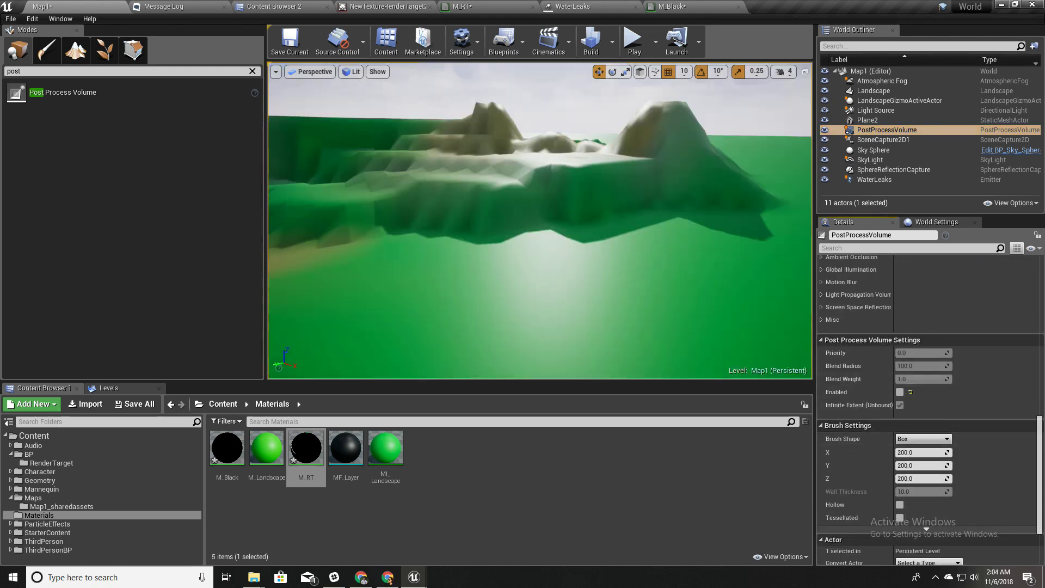
Widen the black backdrop plane Plane2 behind the water effect by scaling it along its Y axis.
right_click_drag(539, 220, 391, 220)
right_click_drag(703, 229, 703, 314)
left_click(528, 176)
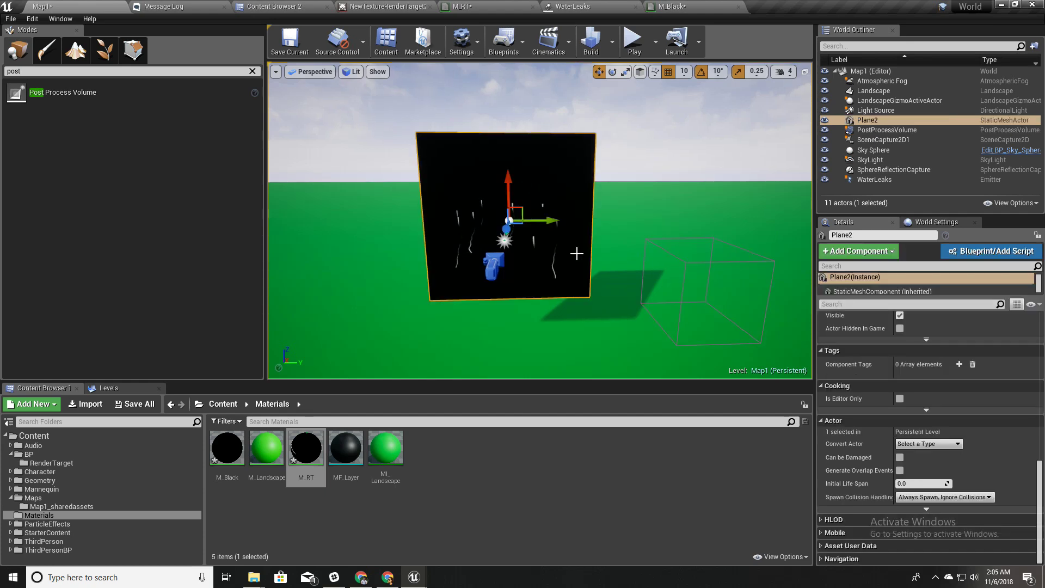
right_click_drag(572, 234, 526, 267)
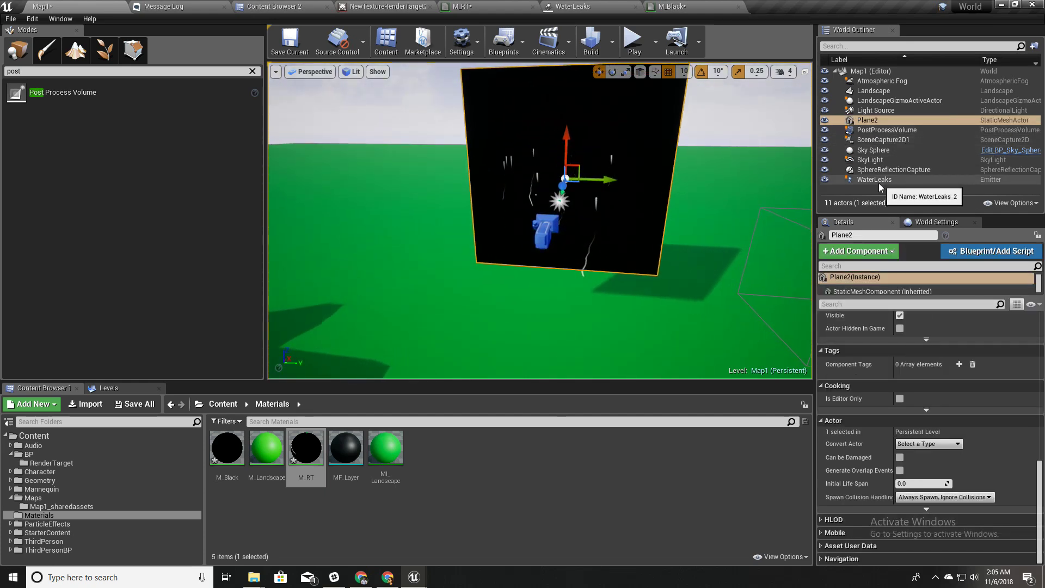
left_click_drag(874, 121, 863, 124)
key("f")
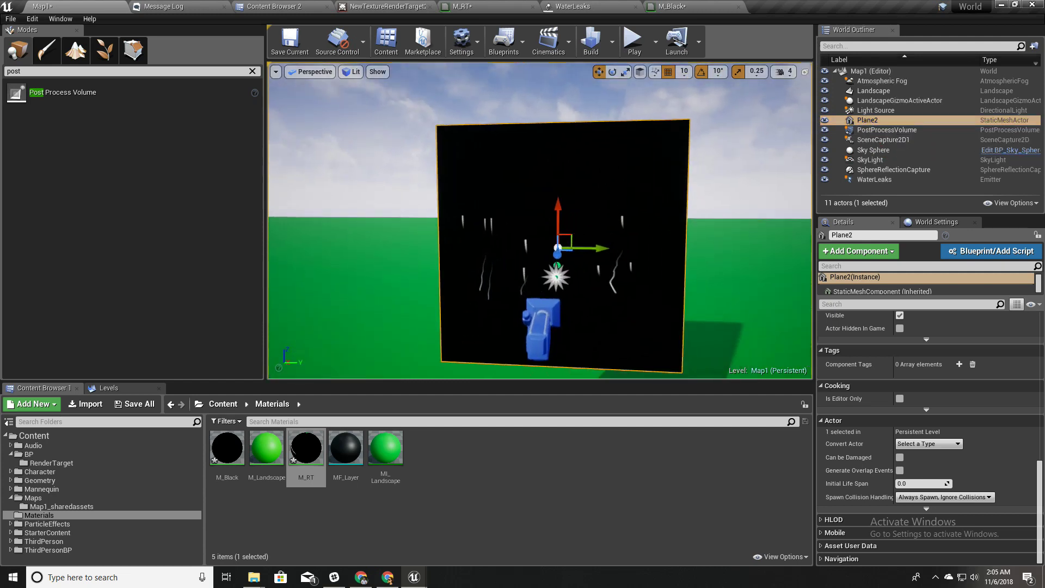
left_click_drag(583, 229, 644, 230)
right_click_drag(583, 229, 606, 241)
scroll(606, 241, "down", 2)
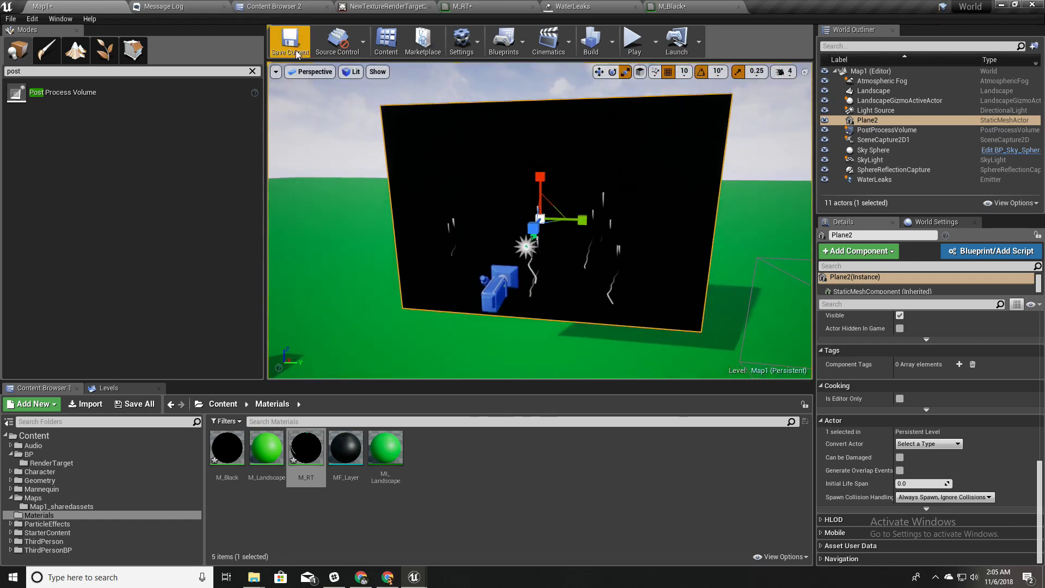
Enable the PostProcessVolume to preview the water effect in the full-screen viewport, and save all changes.
left_click(887, 130)
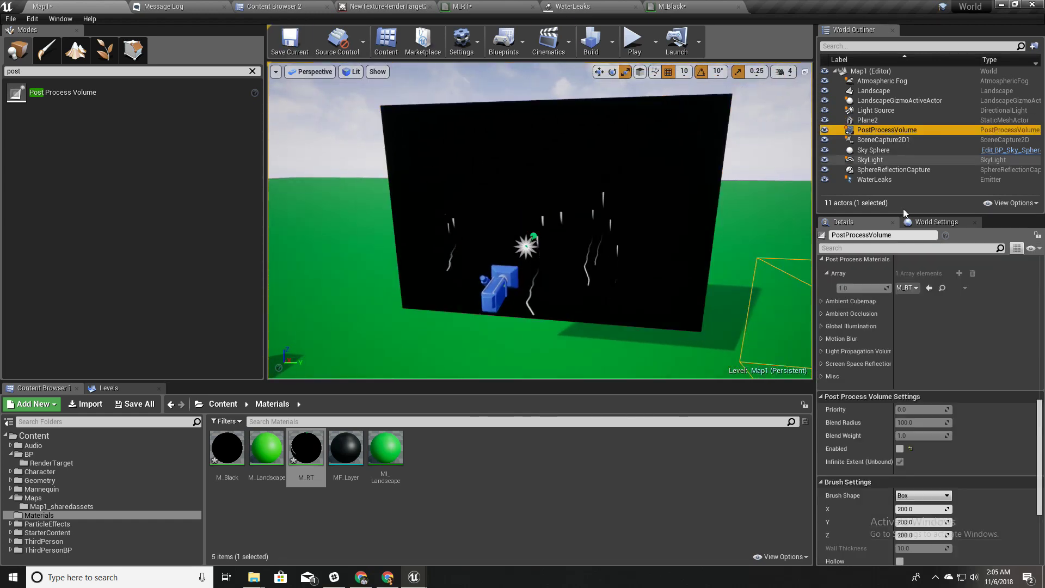
scroll(926, 391, "down", 5)
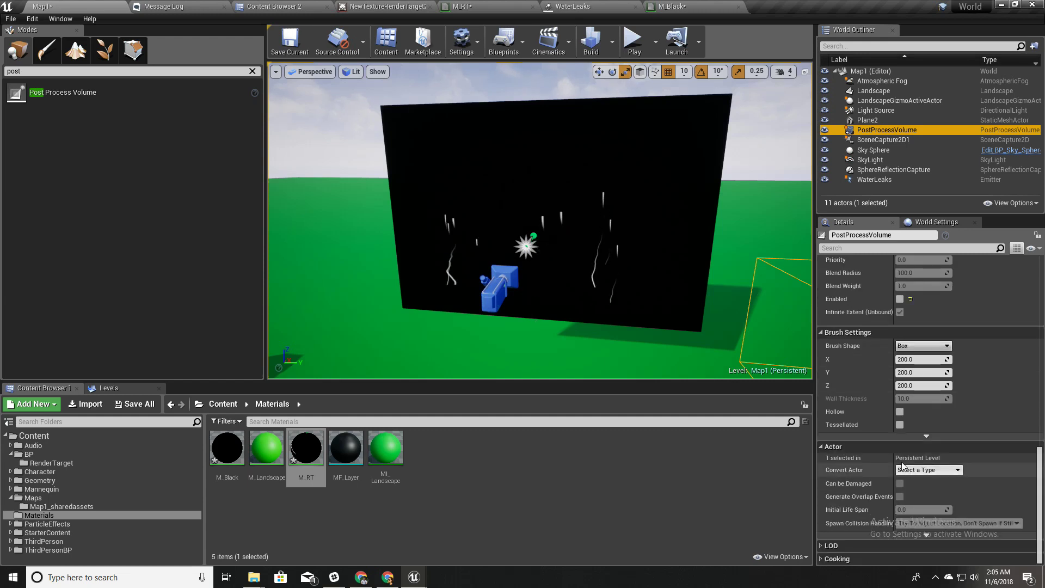
left_click(899, 298)
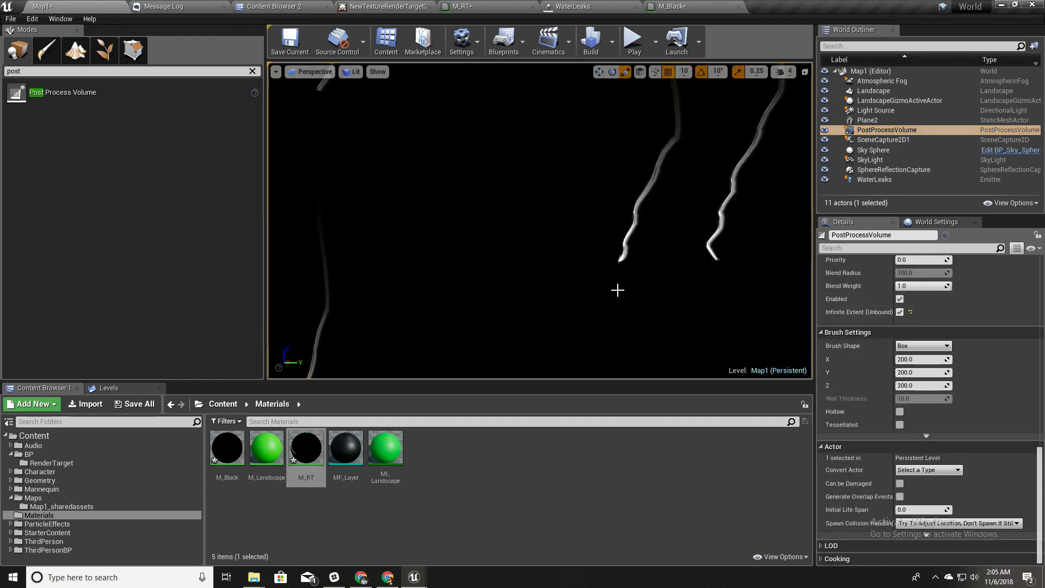
key("F11")
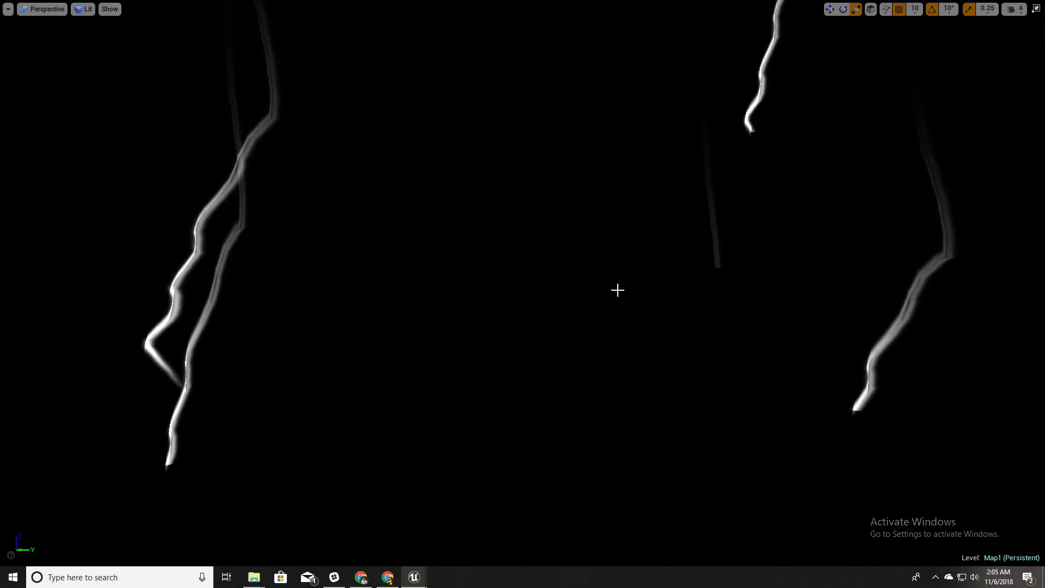
key("F11")
key("ctrl+shift+s")
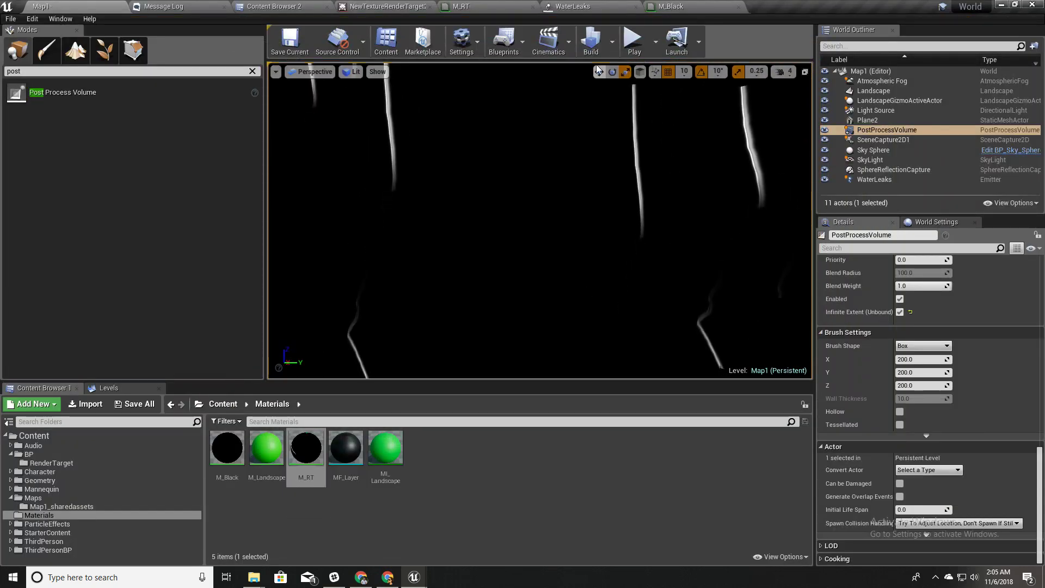
In the M_RT material, move the Texture Sample node farther from the output and add a SceneTexture node between them.
left_click(481, 6)
right_click_drag(527, 379, 632, 352)
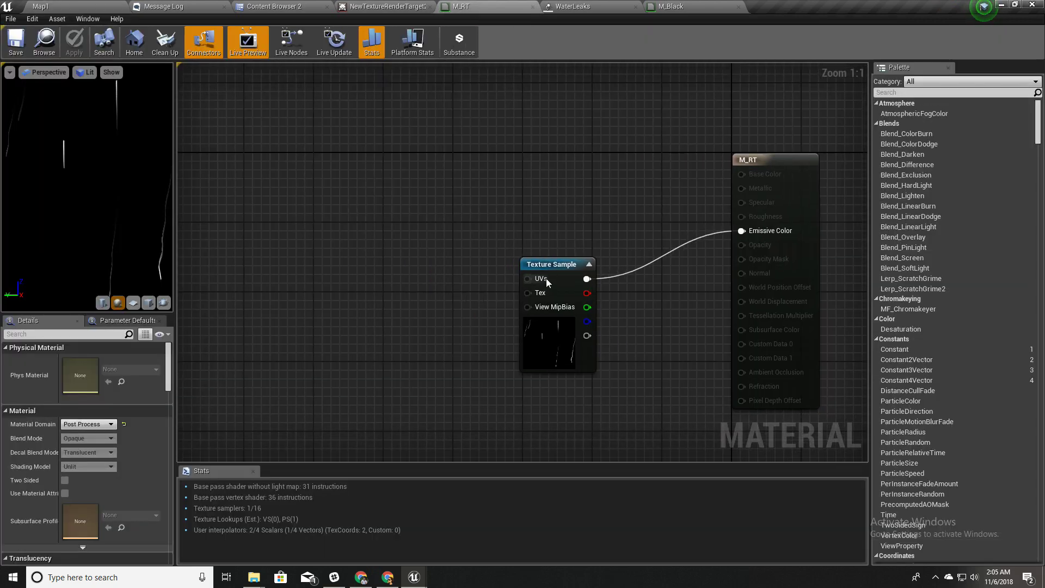
left_click_drag(561, 266, 309, 221)
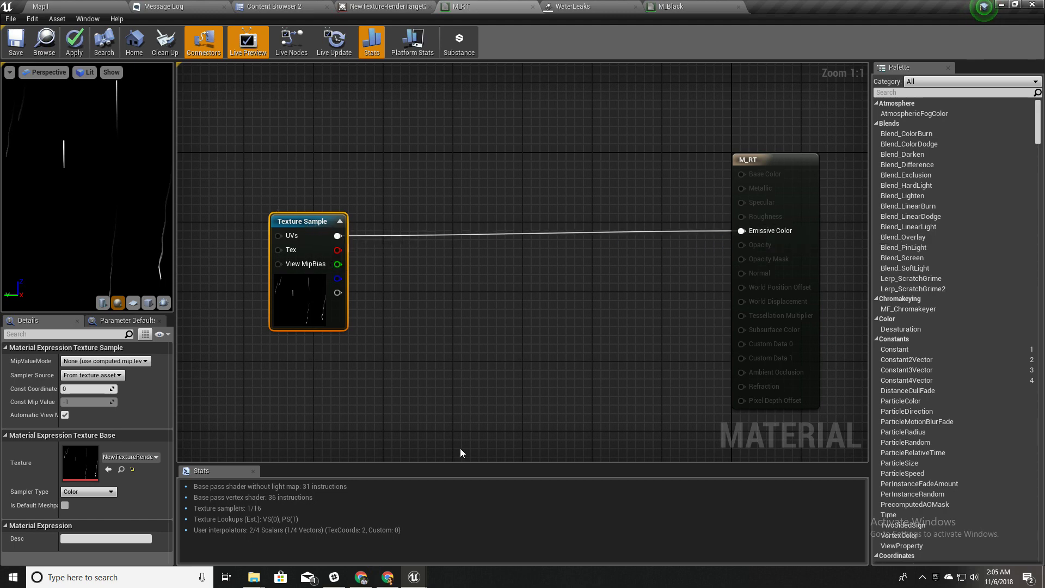
right_click(506, 169)
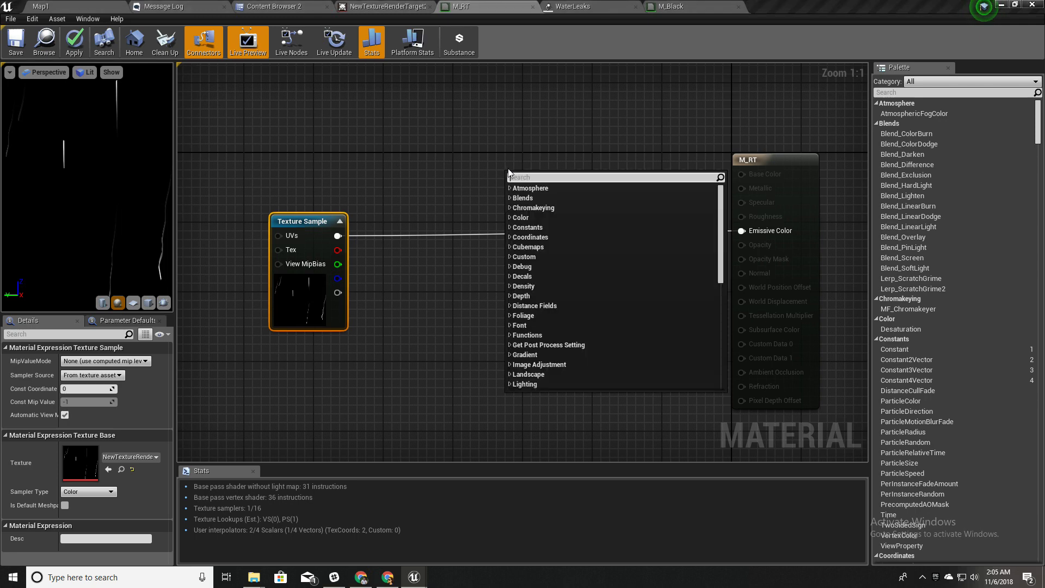
type("sce")
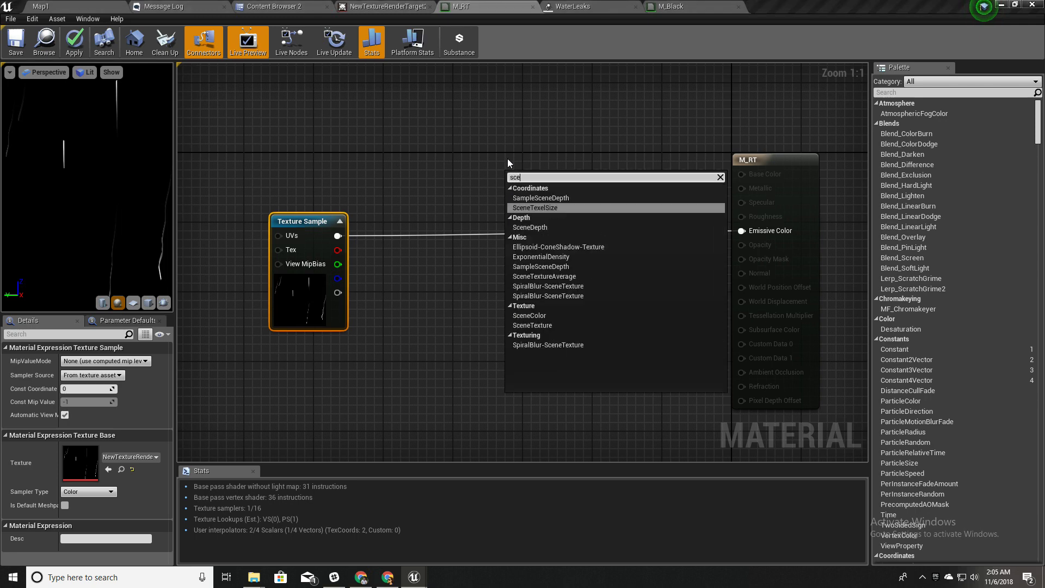
type("ne")
key("Down")
key("Down")
key("Down")
key("Down")
key("Down")
key("Down")
key("Down")
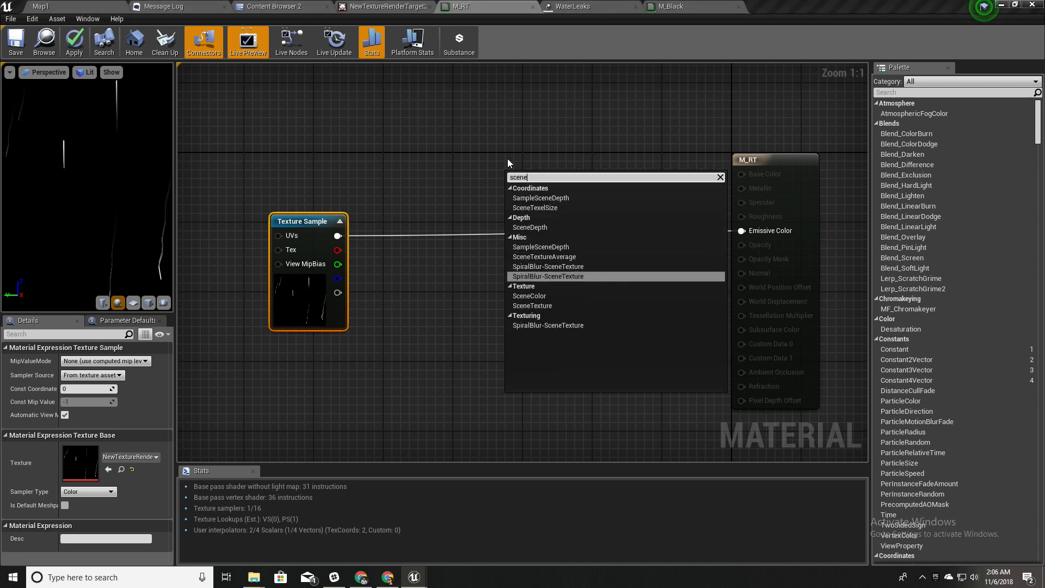
key("Return")
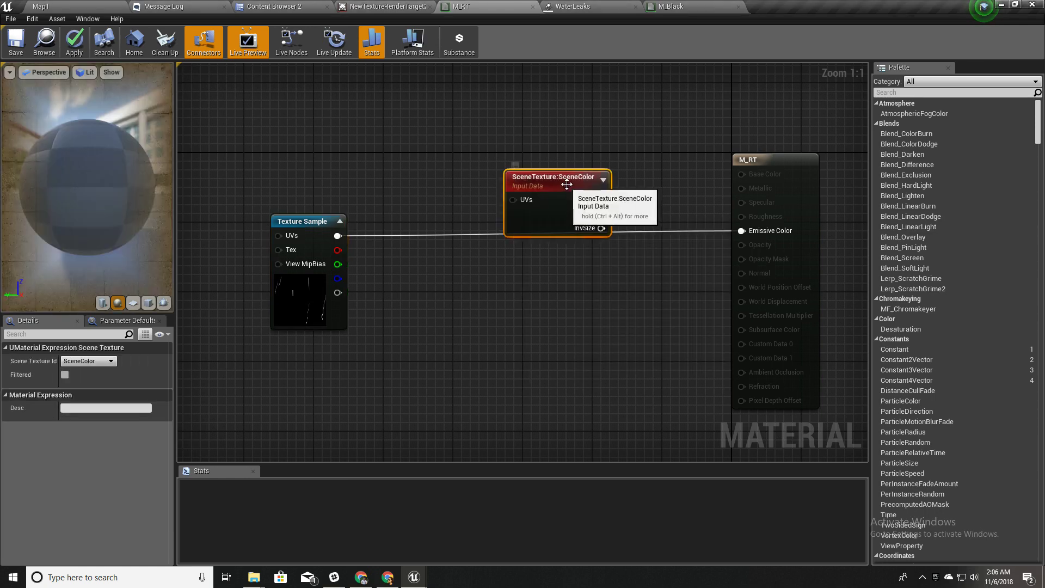
Set the SceneTexture node's Scene Texture Id to PostProcessInput0 and connect its Color output to Emissive Color.
left_click(88, 361)
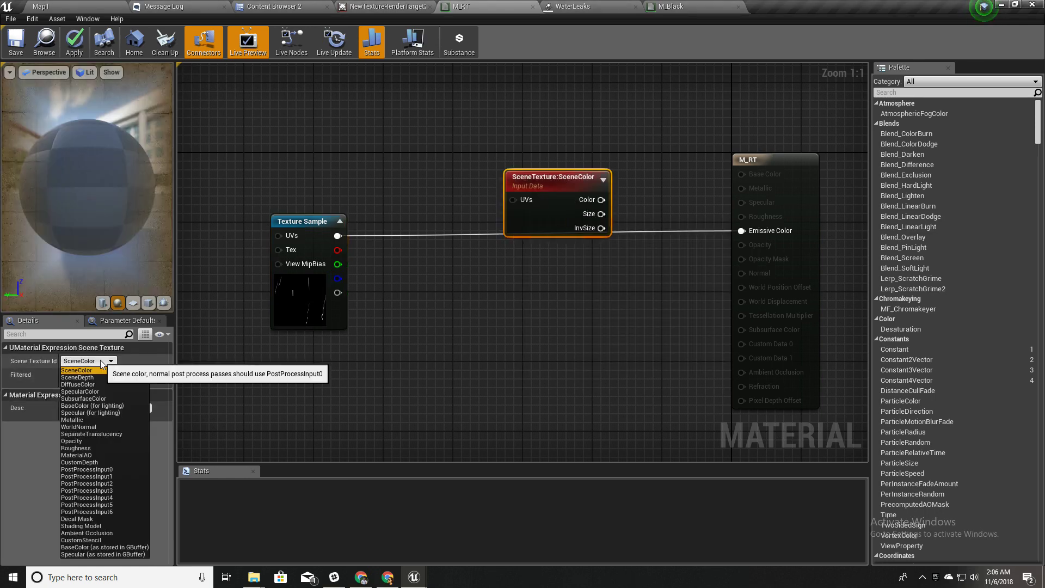
left_click(87, 469)
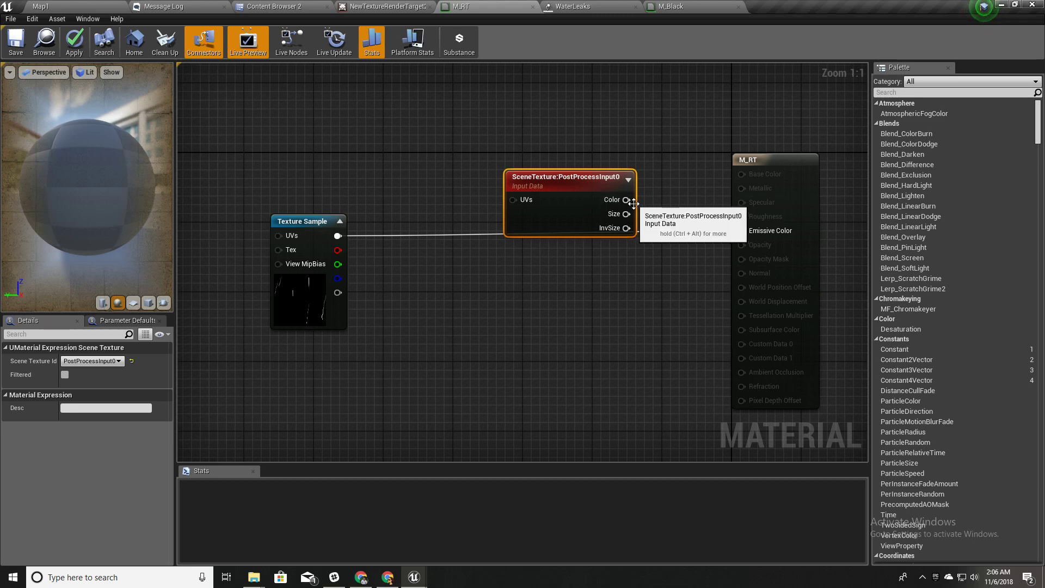
left_click_drag(628, 201, 761, 240)
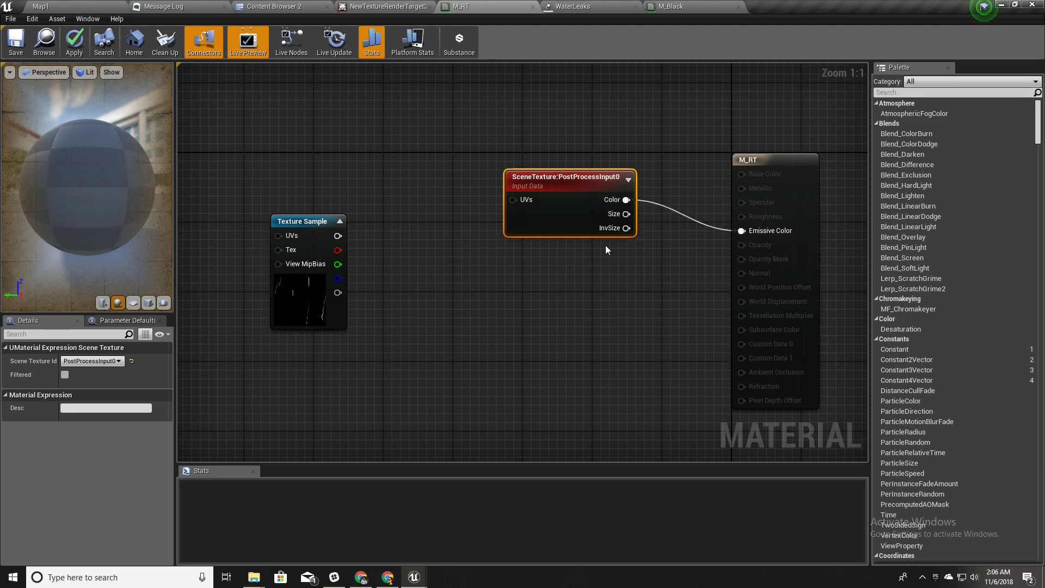
Move the Texture Sample node down and add a TextureCoordinate node above it.
right_click_drag(467, 292, 606, 310)
left_click_drag(440, 242, 415, 304)
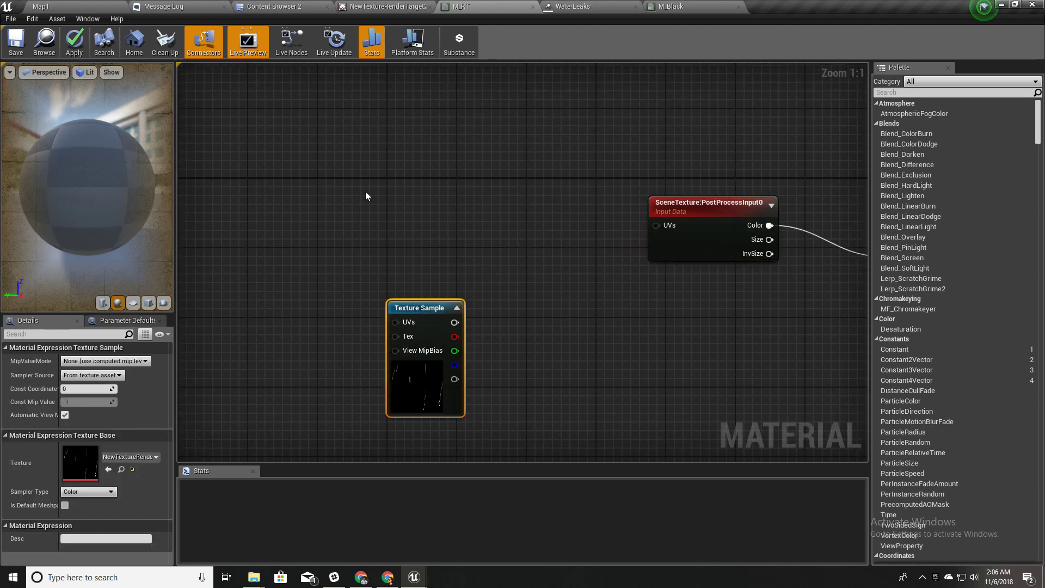
right_click(367, 196)
type("text")
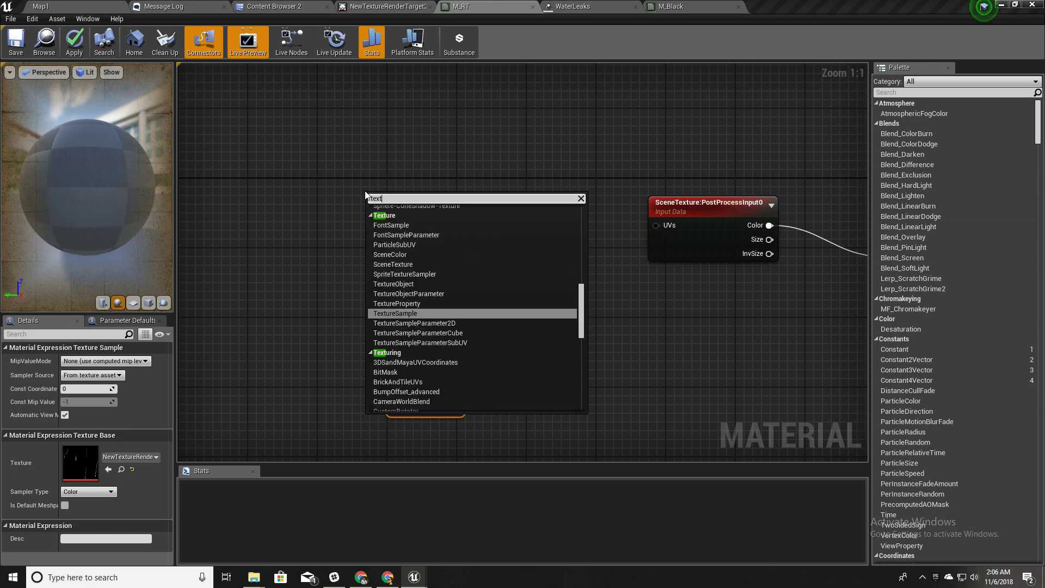
type("urec")
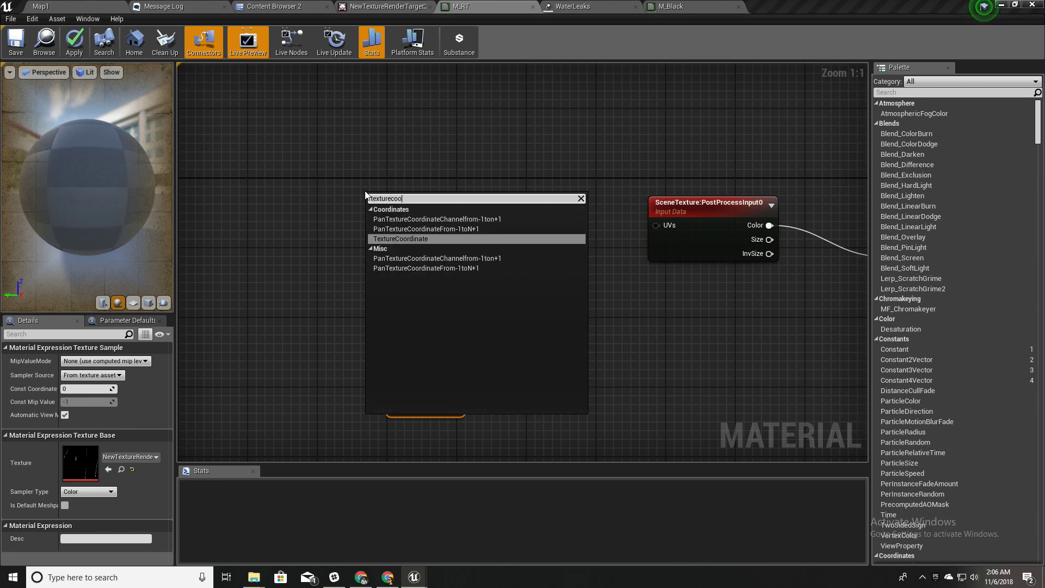
type("oo")
key("Return")
Sum TexCoord and the Texture Sample's red output with an Add node driving the SceneTexture UVs, and apply the material.
left_click_drag(416, 213, 505, 241)
type("+")
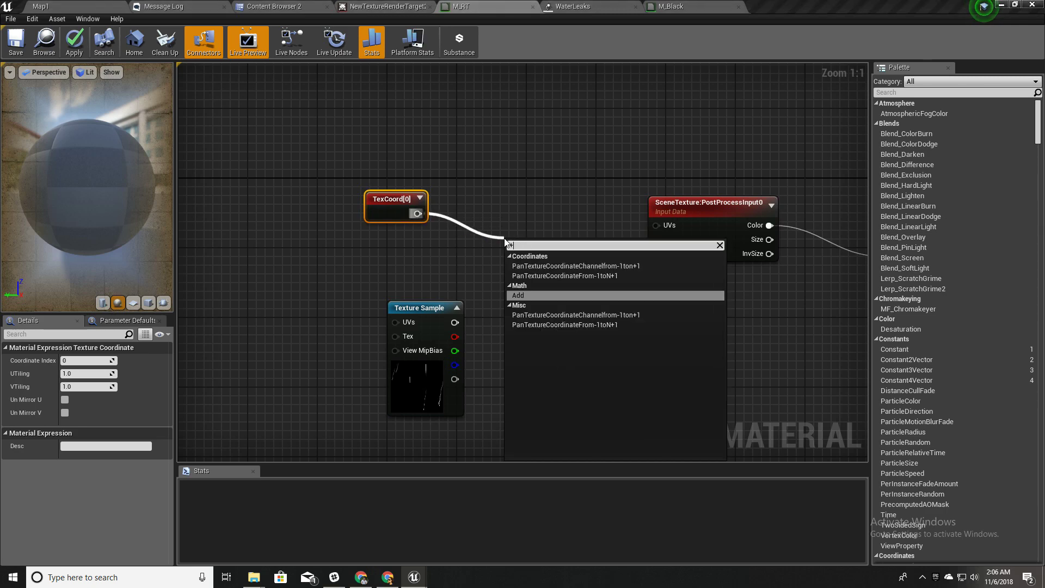
key("Return")
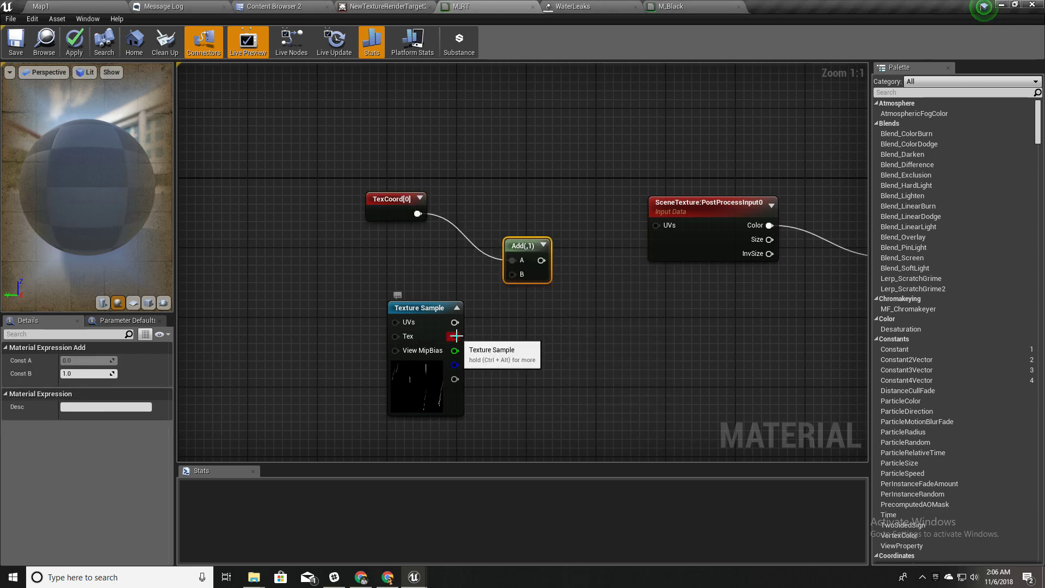
left_click_drag(514, 278, 514, 277)
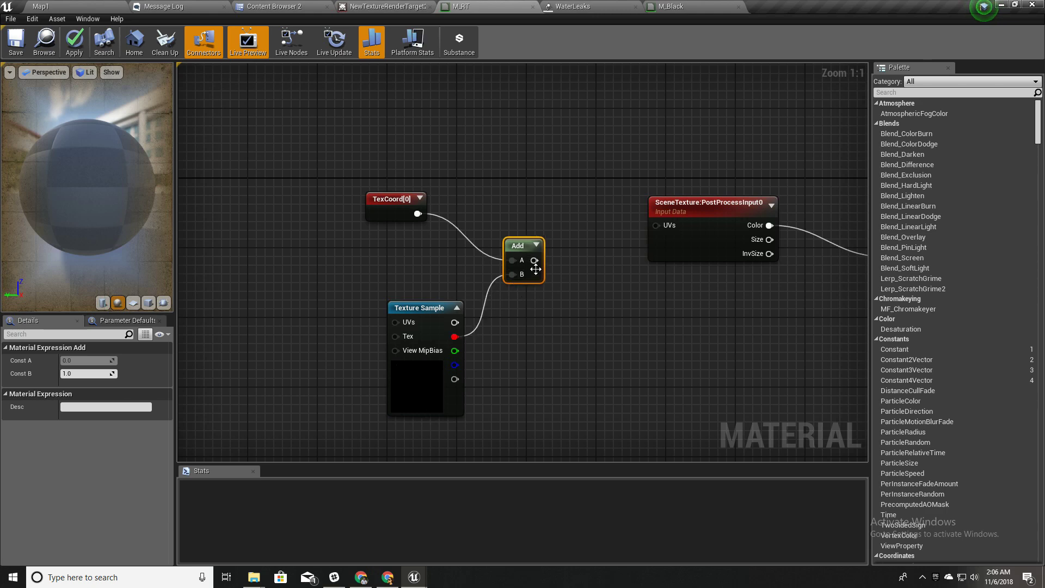
left_click_drag(422, 314, 396, 305)
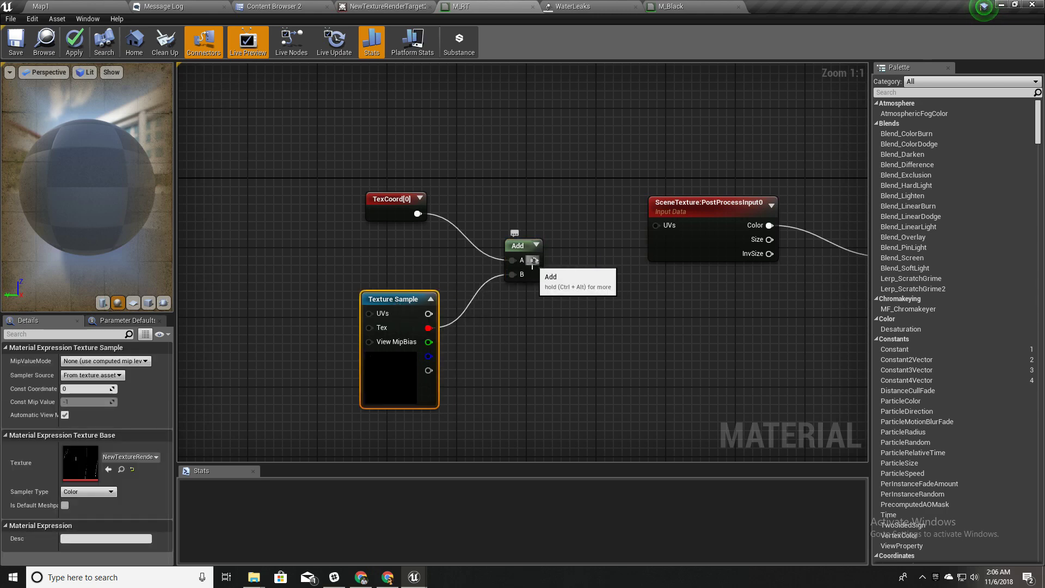
right_click_drag(707, 316, 595, 306)
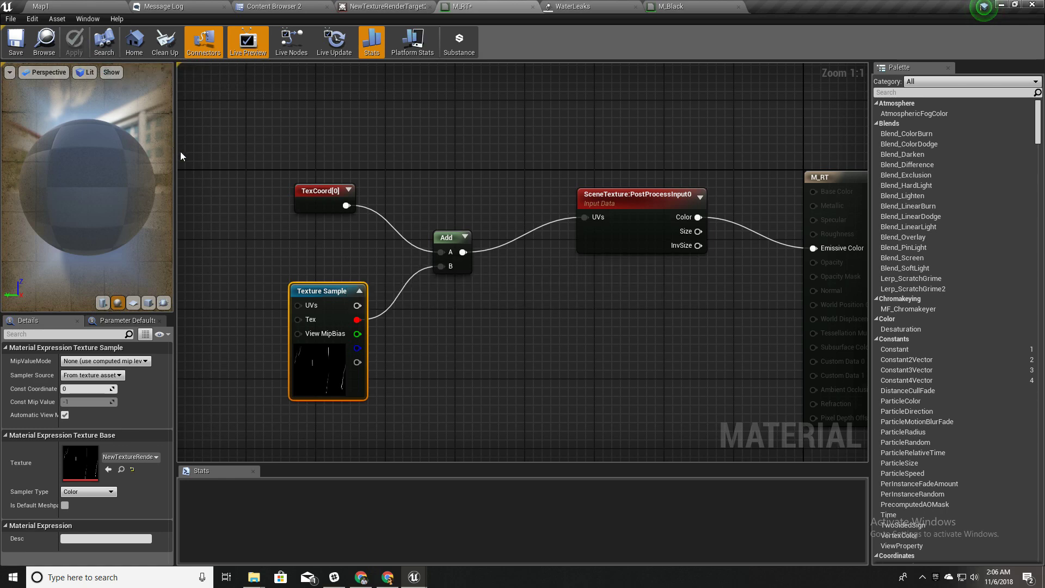
left_click_drag(174, 155, 287, 149)
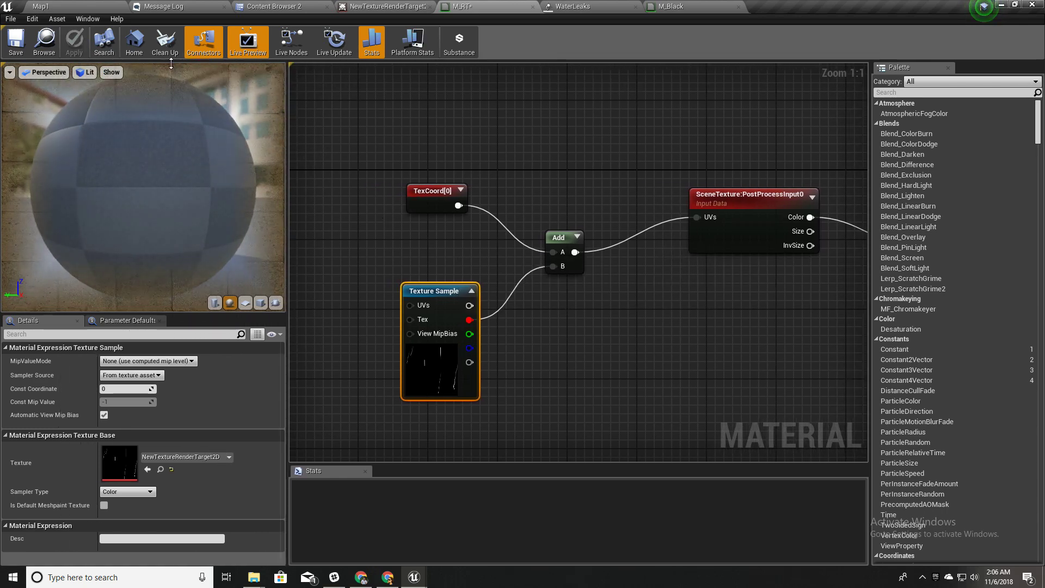
left_click_drag(132, 152, 69, 63)
Return to Map1 and check the screen distortion in the full-screen viewport and in a short play test.
left_click(85, 7)
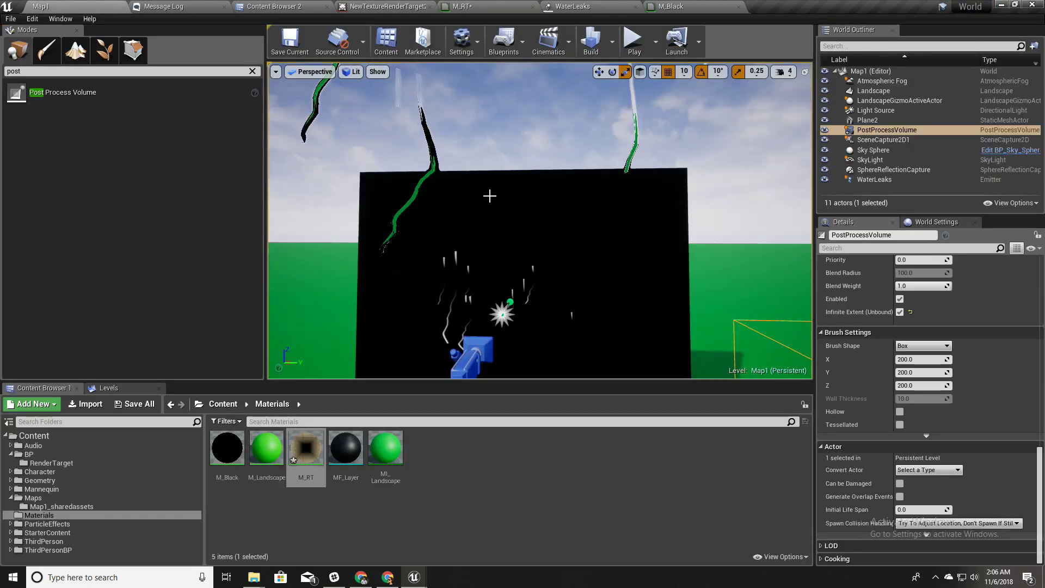
right_click_drag(540, 220, 505, 199)
key("F11")
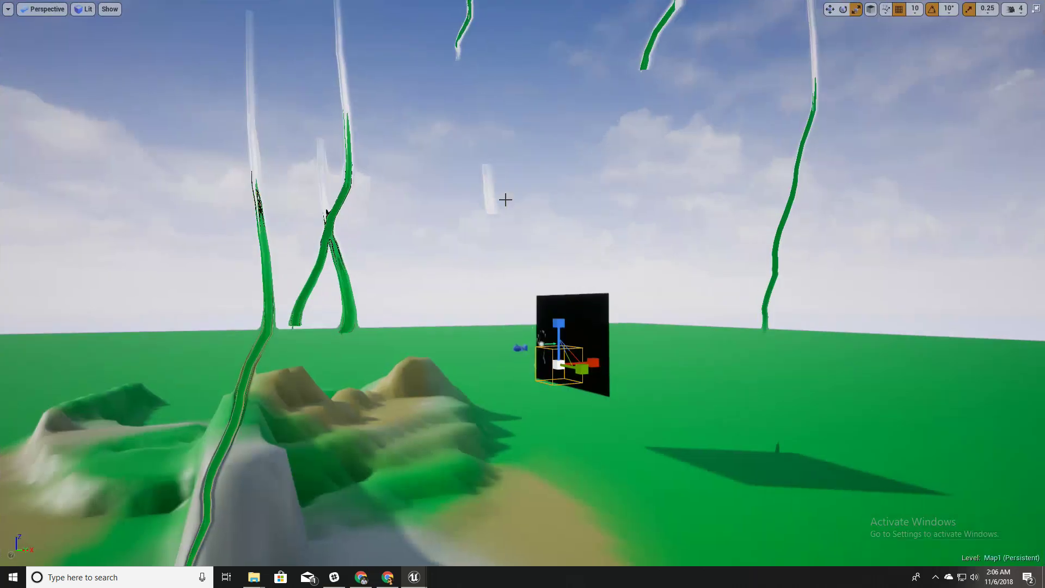
key("alt+p")
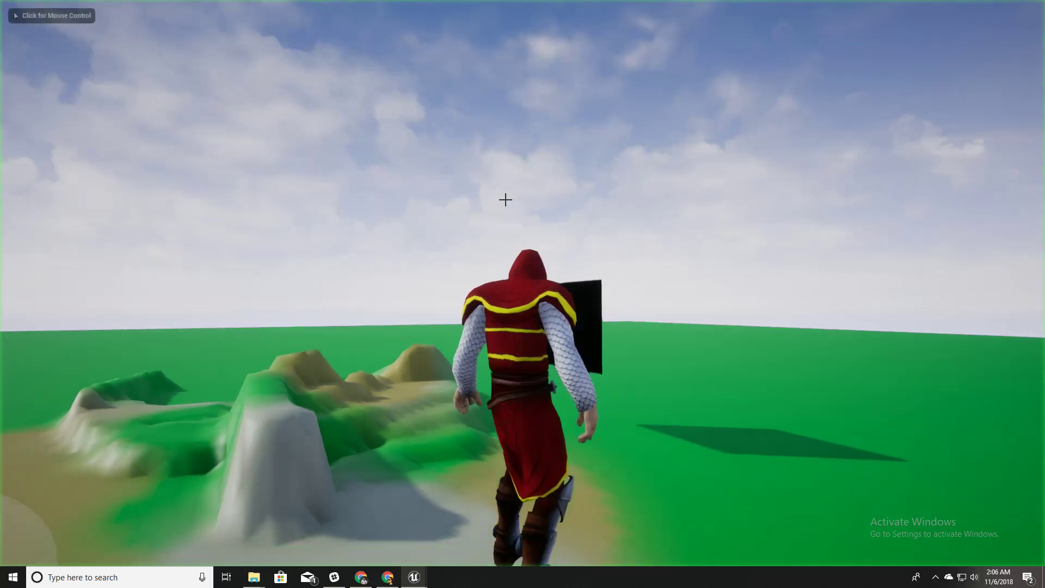
left_click(615, 262)
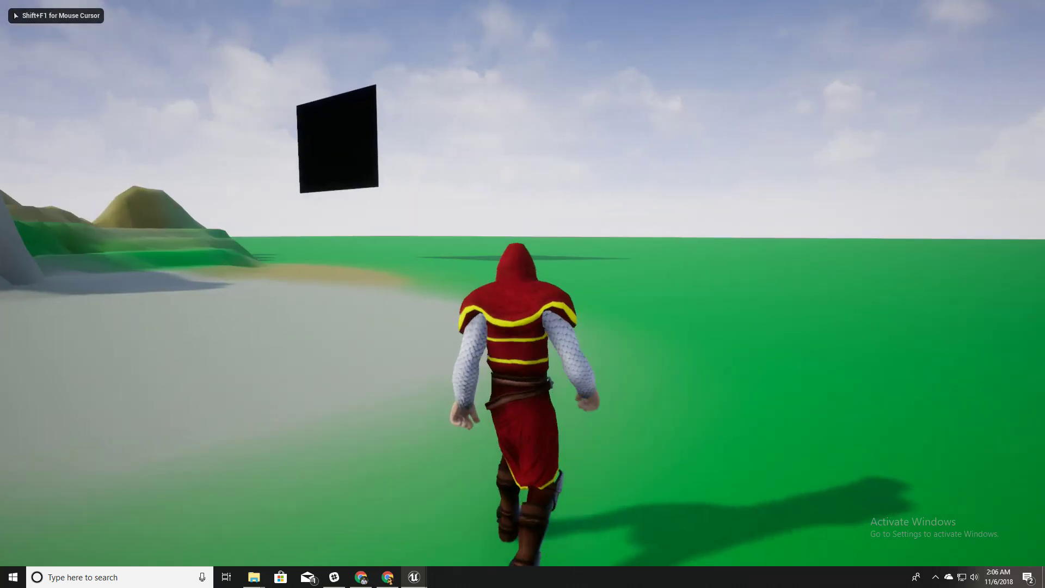
key("Escape")
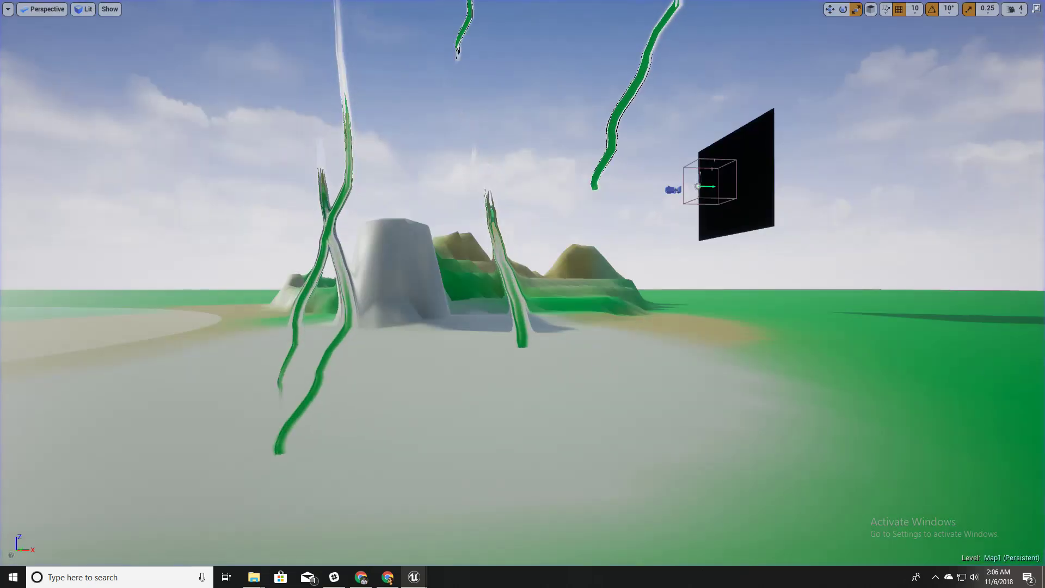
Restore the editor layout and examine the water distortion against the sky and landscape from several angles.
right_click_drag(620, 379, 497, 325)
key("F11")
right_click_drag(643, 348, 668, 327)
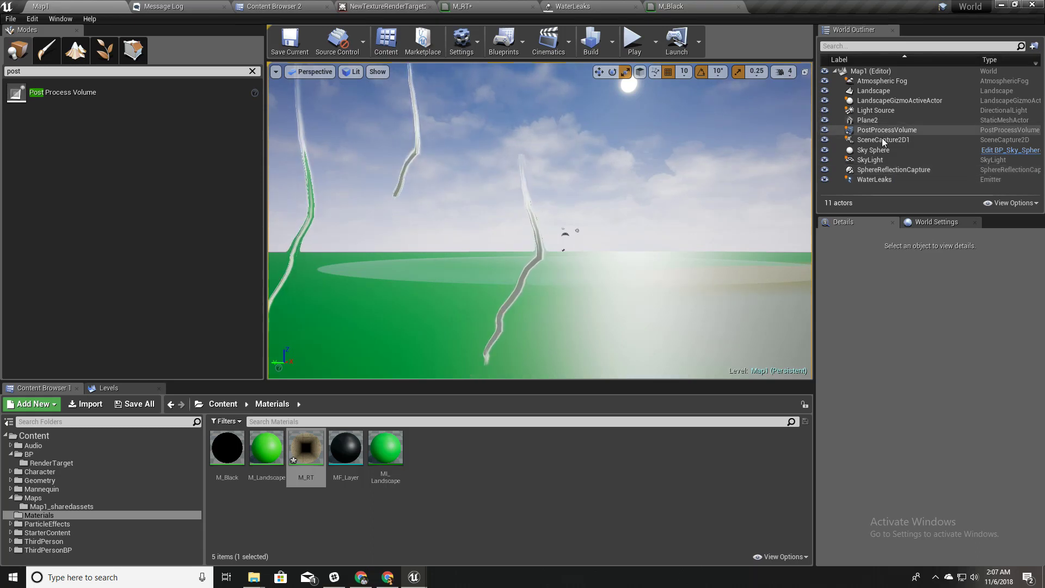
right_click_drag(628, 181, 628, 199)
right_click_drag(528, 208, 528, 177)
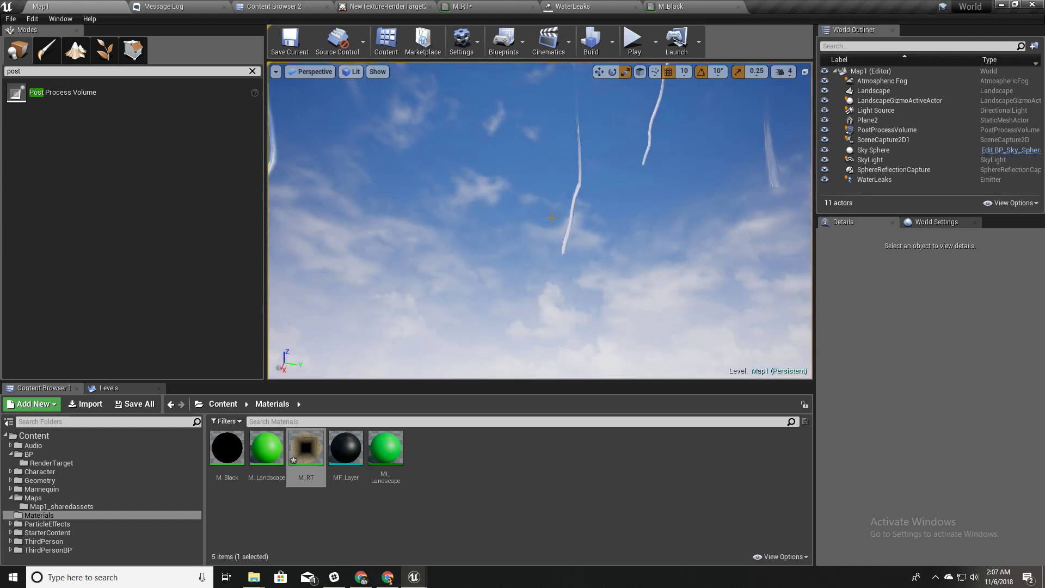
right_click_drag(528, 177, 473, 221)
key("w")
right_click_drag(585, 213, 591, 212)
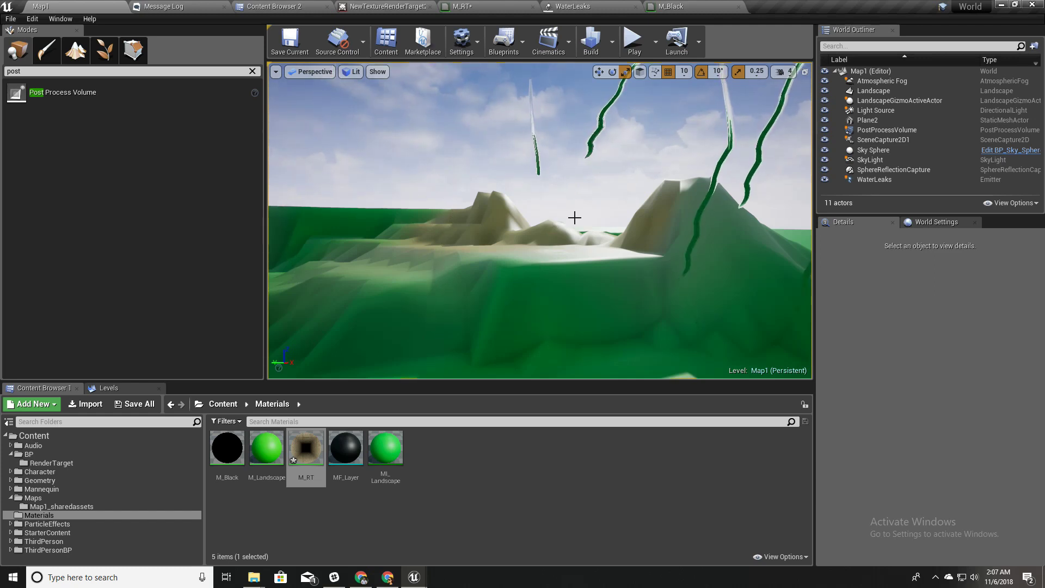
Examine the on-screen rain effect in the Nero project's Map_9 full-screen play session while walking the character around, and end the session.
right_click_drag(517, 225, 564, 218)
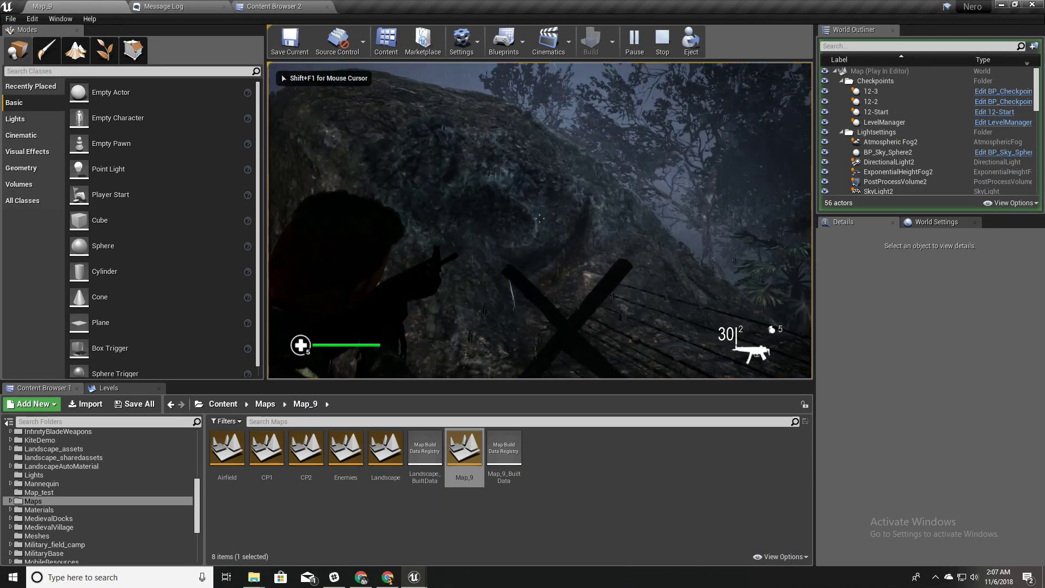
key("F11")
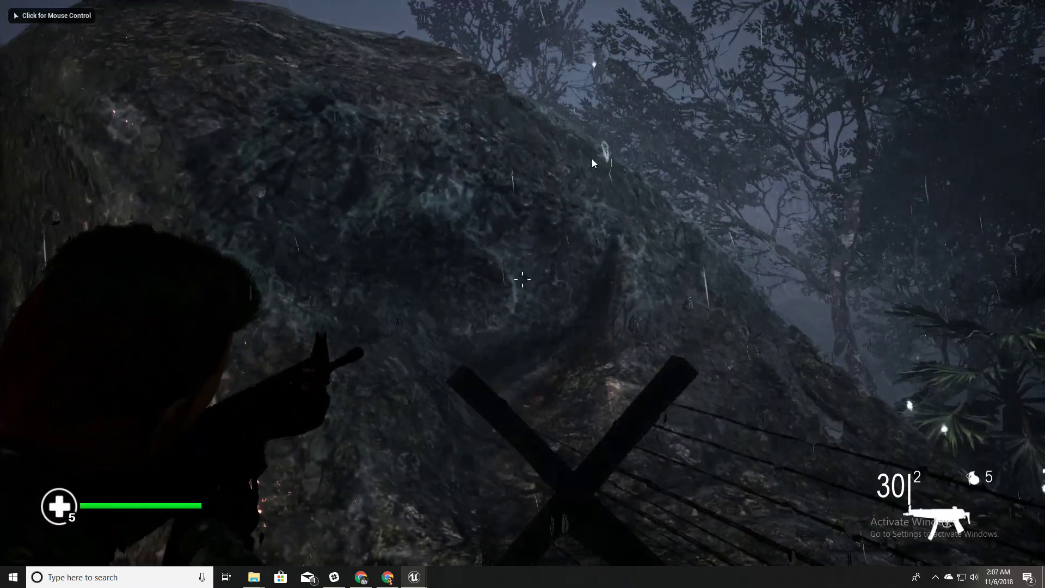
left_click(593, 162)
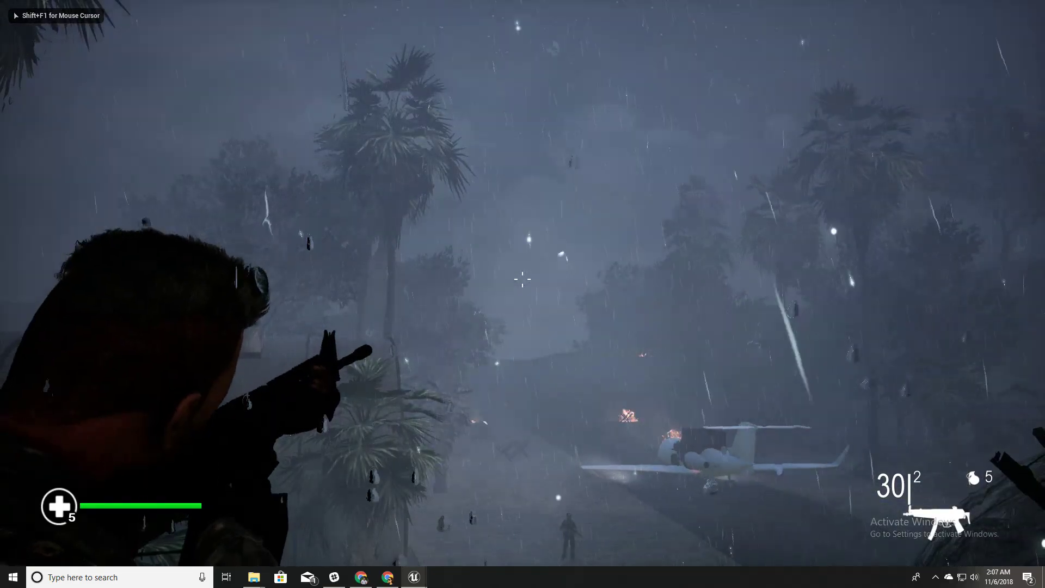
key("w")
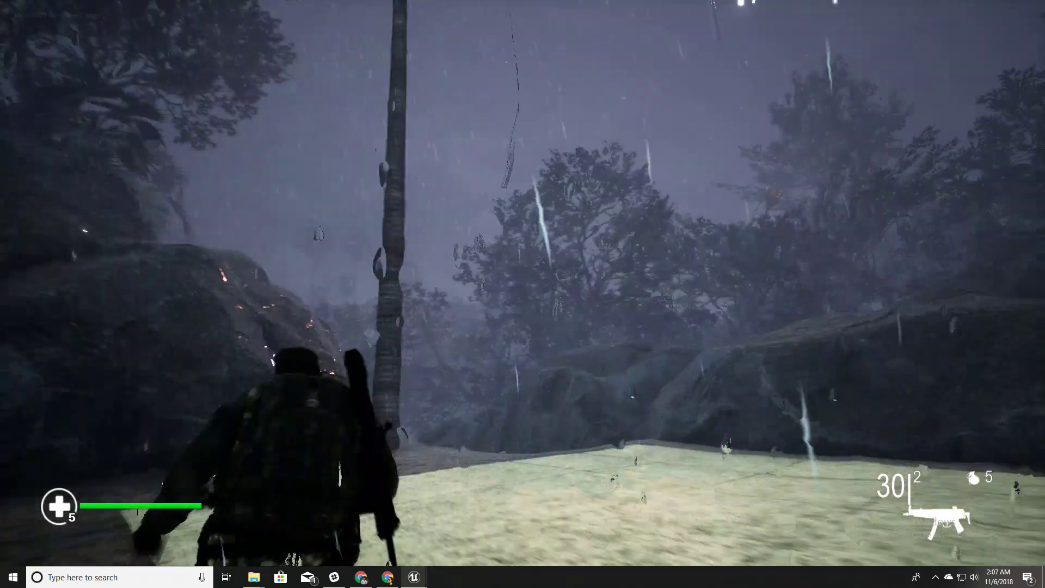
key("w")
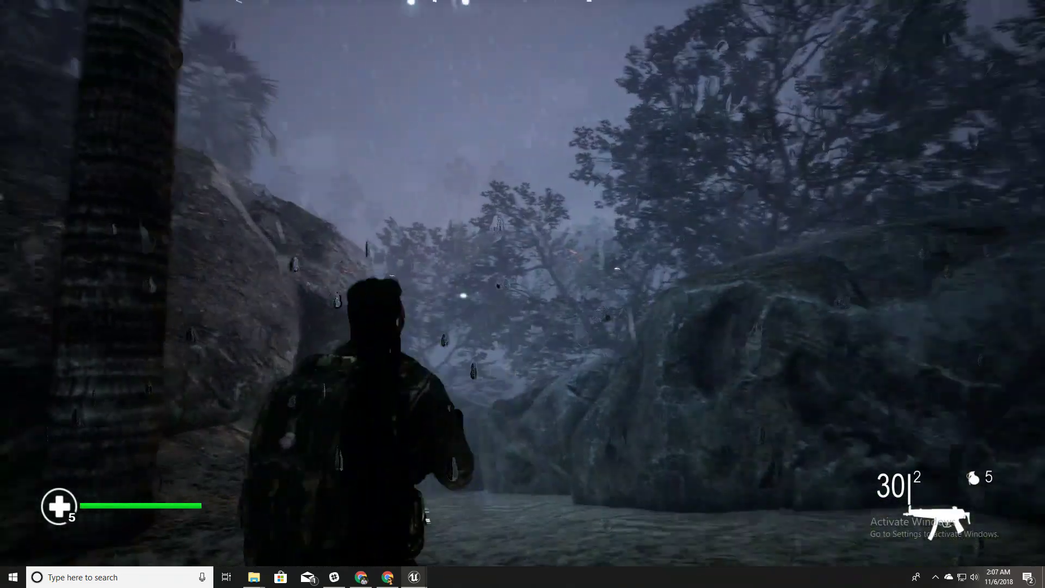
key("w")
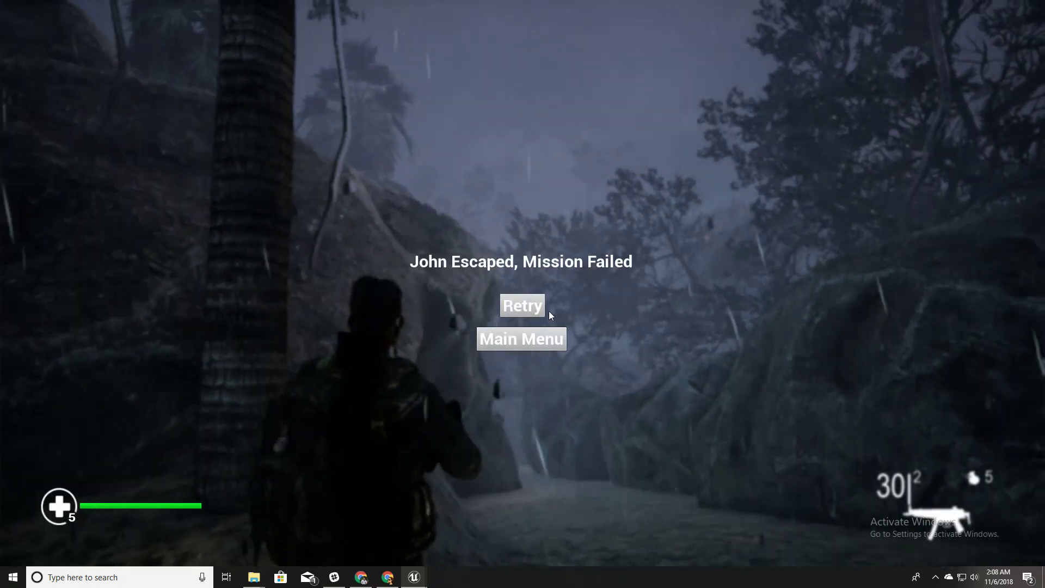
key("Escape")
Switch back to the World project and examine the water streaks over Map1's landscape in the full-screen viewport.
key("alt+Tab")
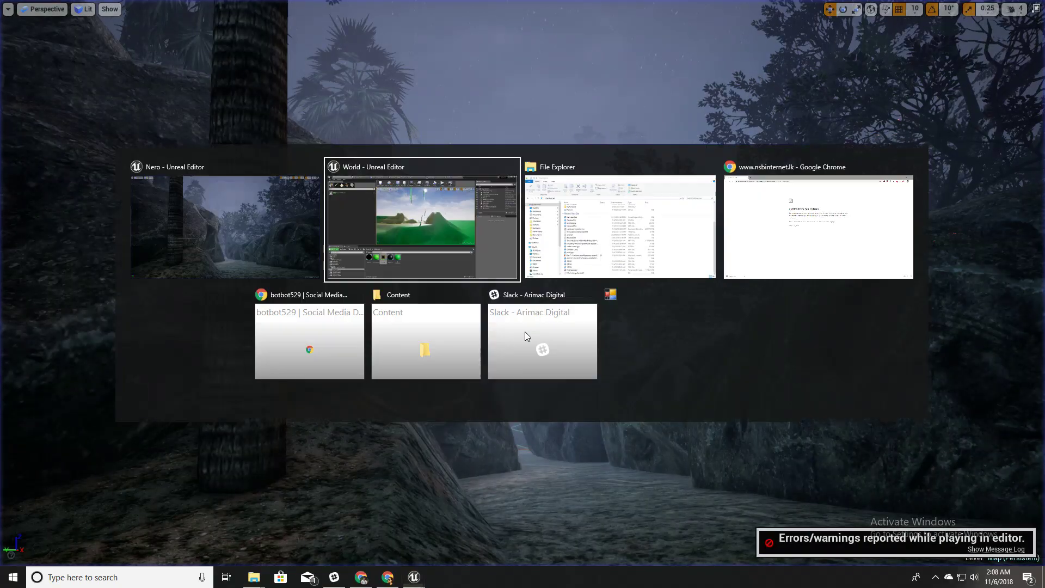
right_click_drag(519, 308, 463, 313)
key("w")
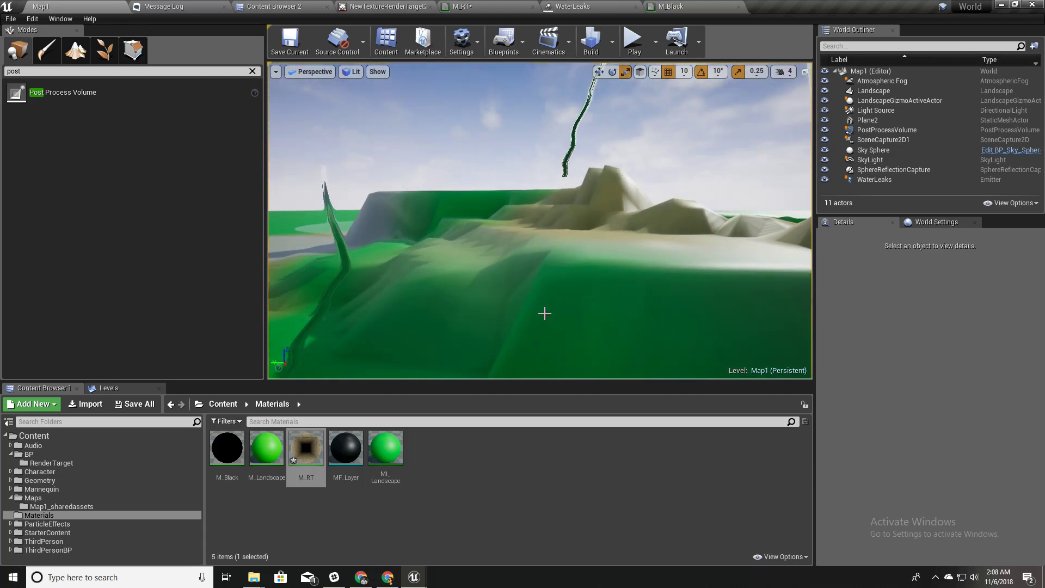
right_click_drag(544, 313, 574, 324)
key("F11")
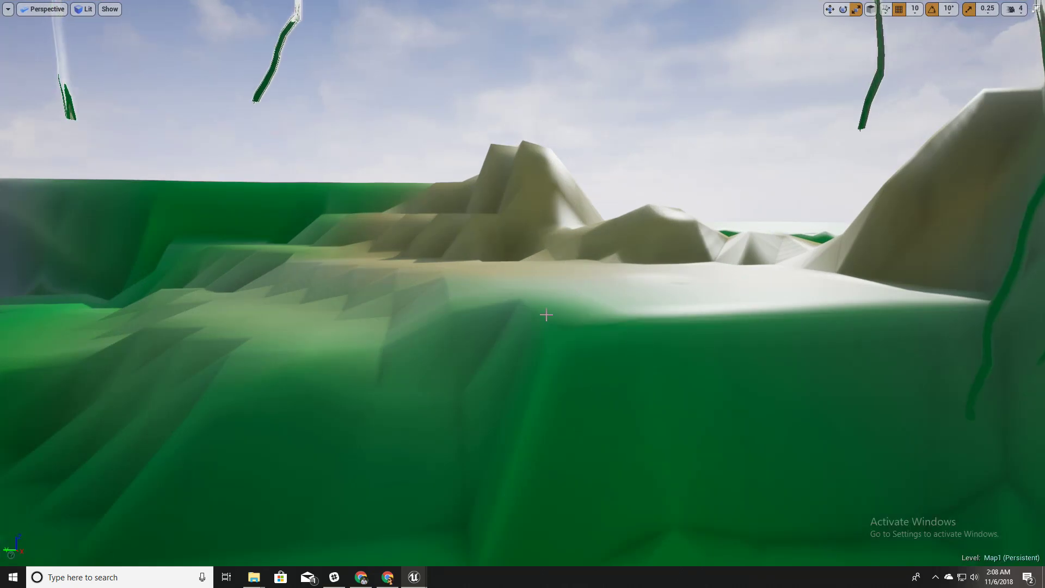
right_click_drag(519, 299, 517, 299)
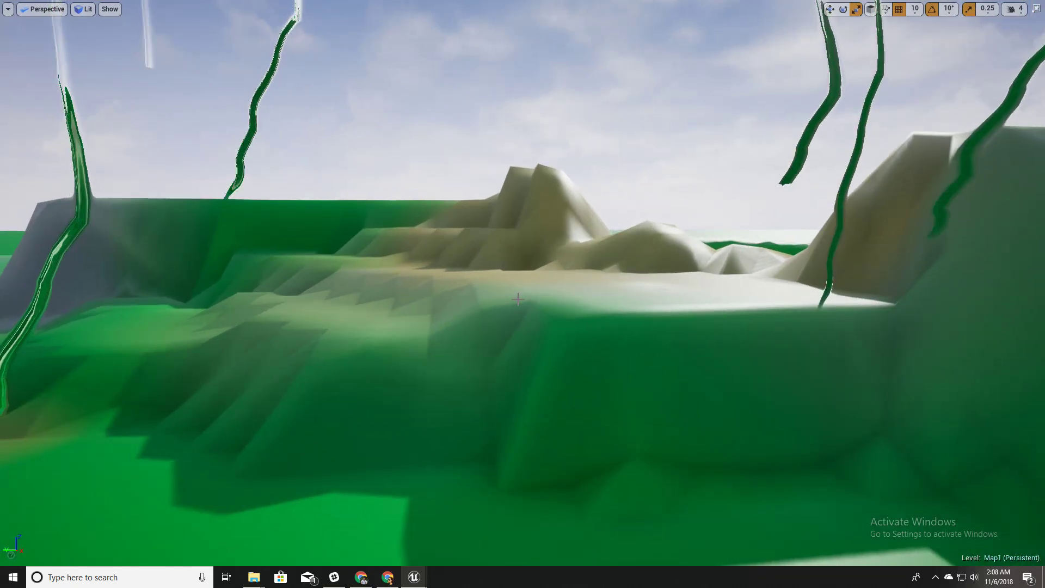